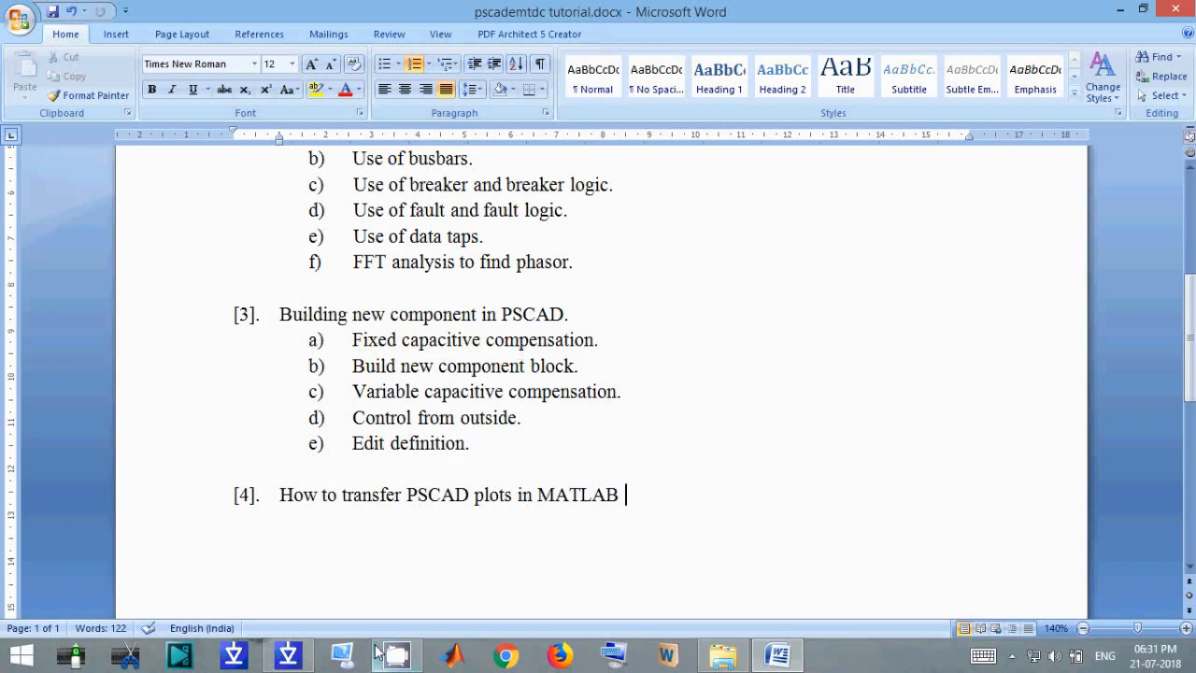
Switch to PSCAD and change the time to apply the fault in the Timed Fault Logic block
{"action": "left_click", "coordinate": [289, 657]}
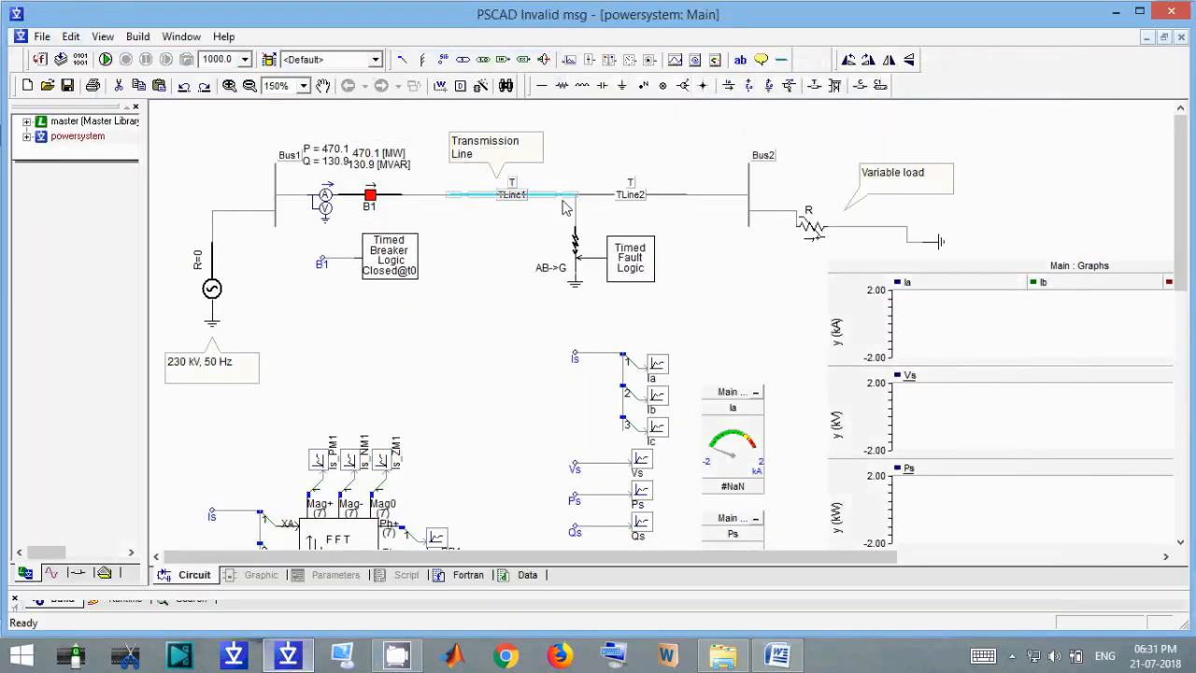
{"action": "double_click", "coordinate": [654, 273]}
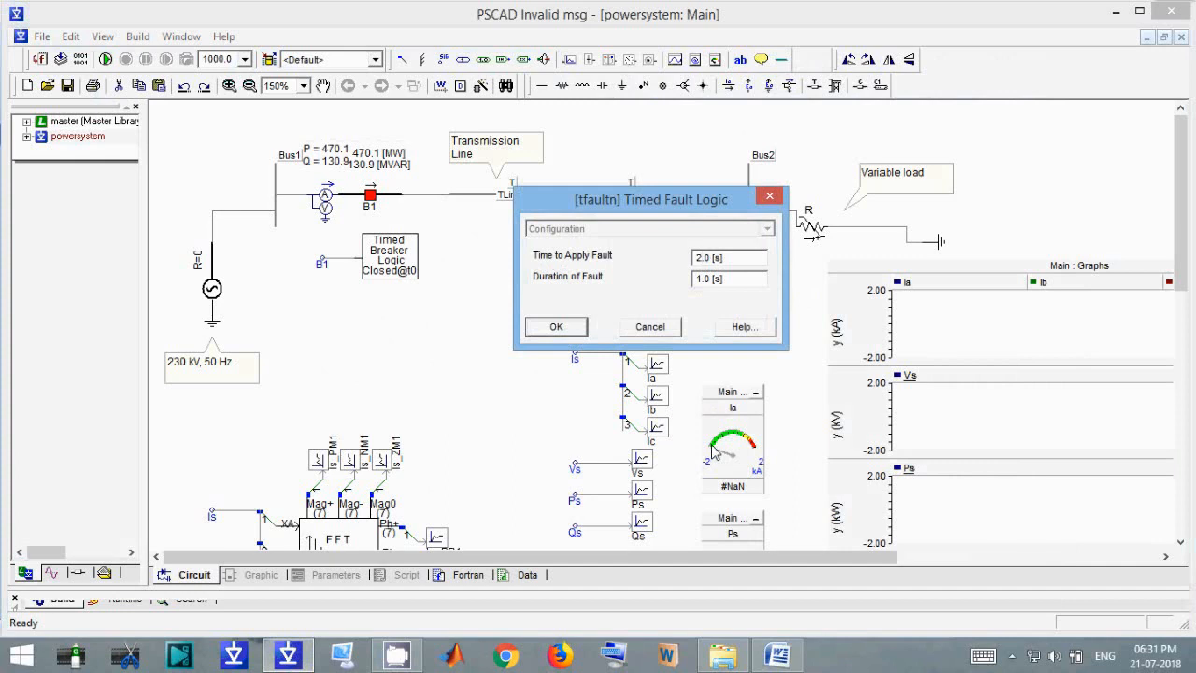
{"action": "type", "text": "0"}
{"action": "key", "text": "Return"}
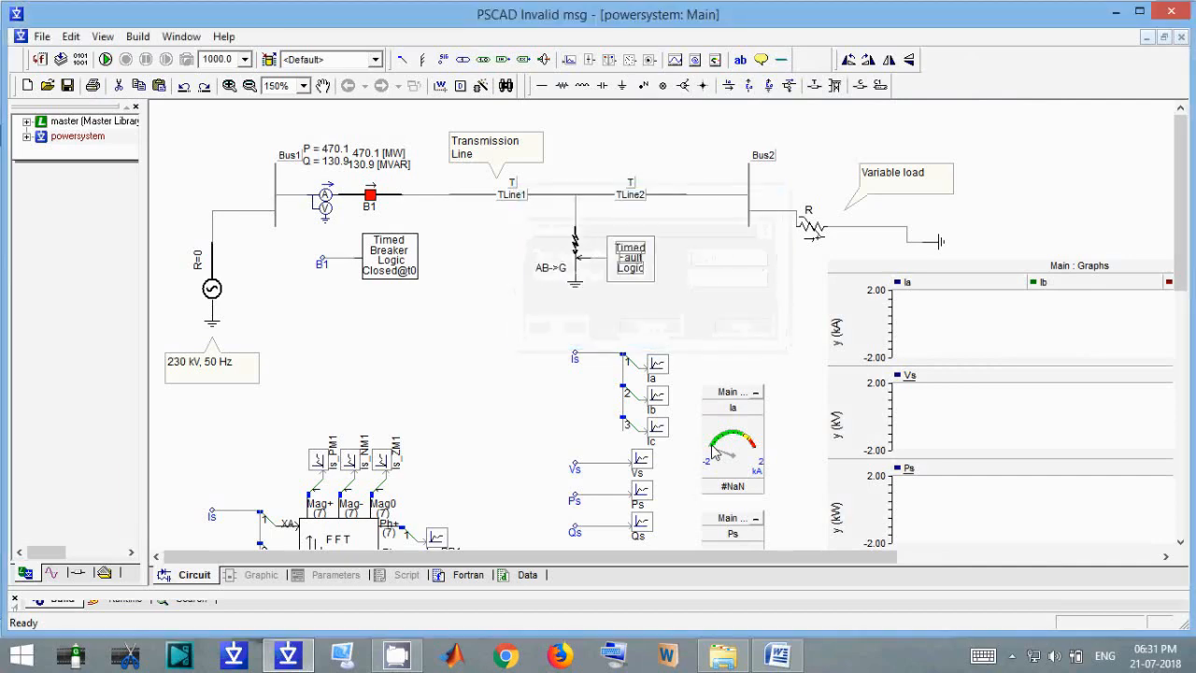
Check the duration of run in the project's runtime settings and close them without changes
{"action": "right_click", "coordinate": [477, 301]}
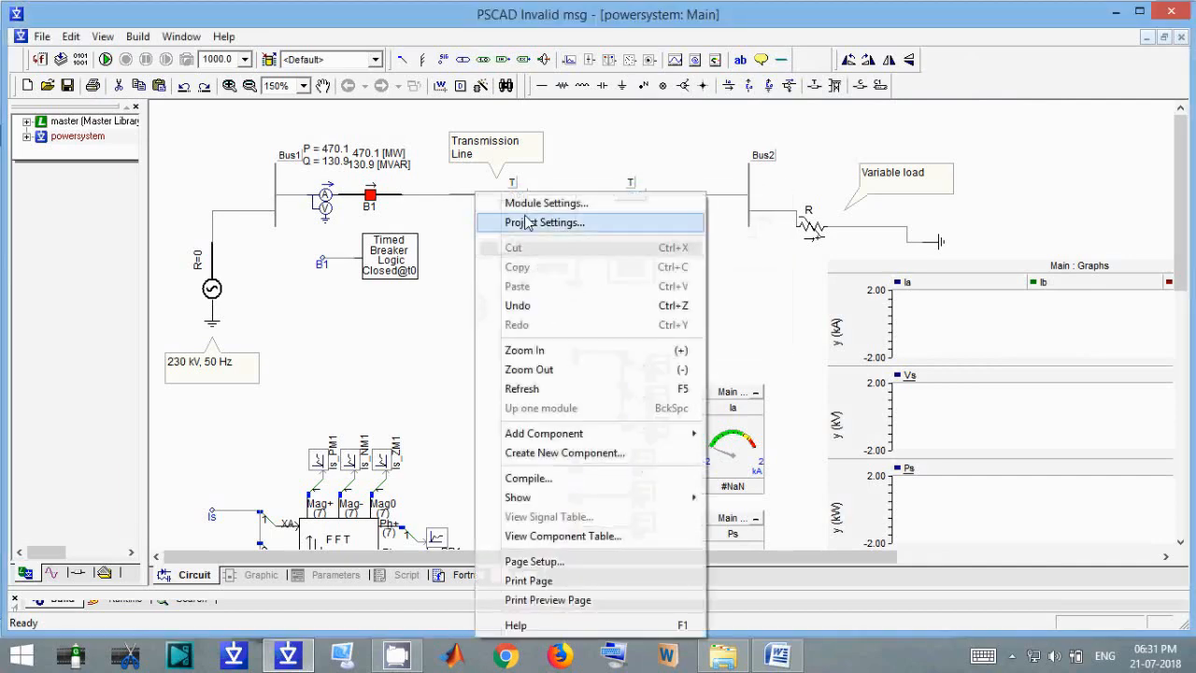
{"action": "left_click", "coordinate": [559, 227]}
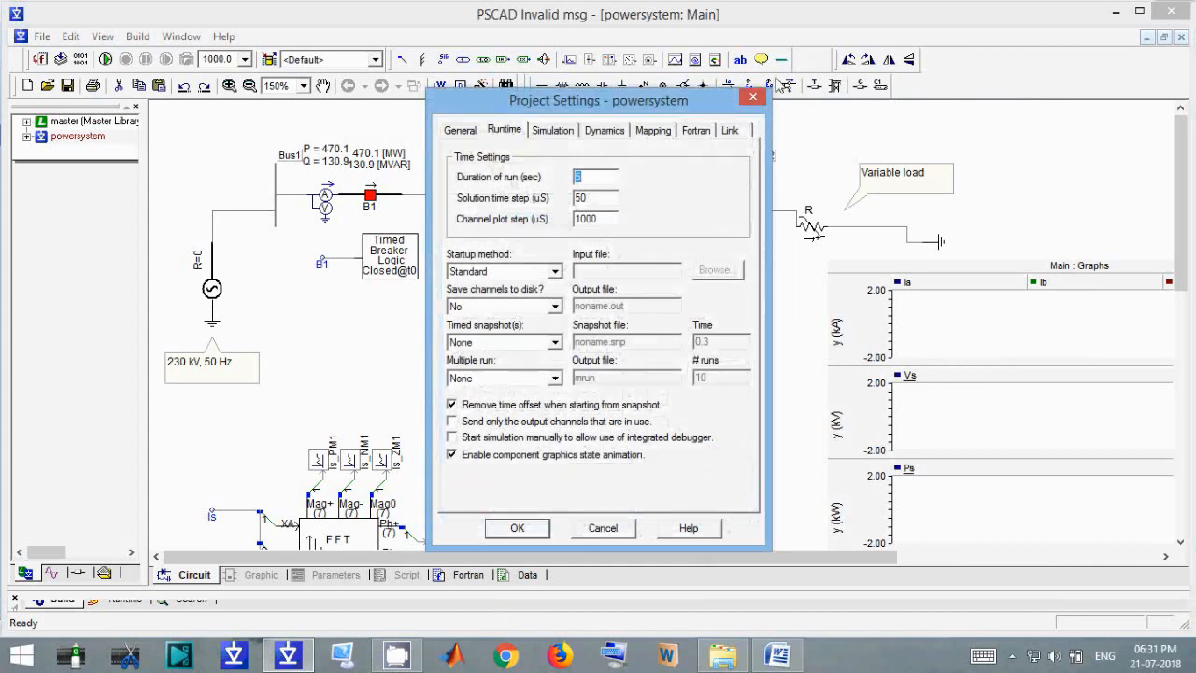
{"action": "left_click", "coordinate": [755, 98]}
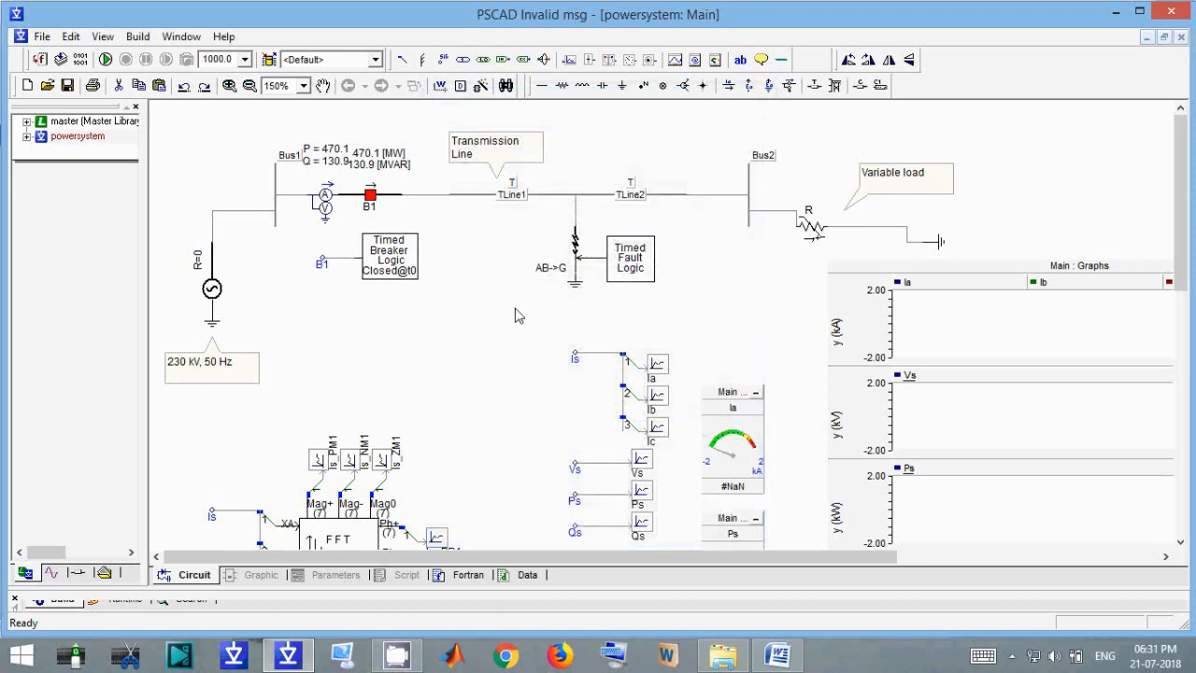
Examine the sequence resistance and reactance values in TLine1's segment cross-section and return to the main circuit
{"action": "double_click", "coordinate": [519, 204]}
{"action": "left_click", "coordinate": [633, 242]}
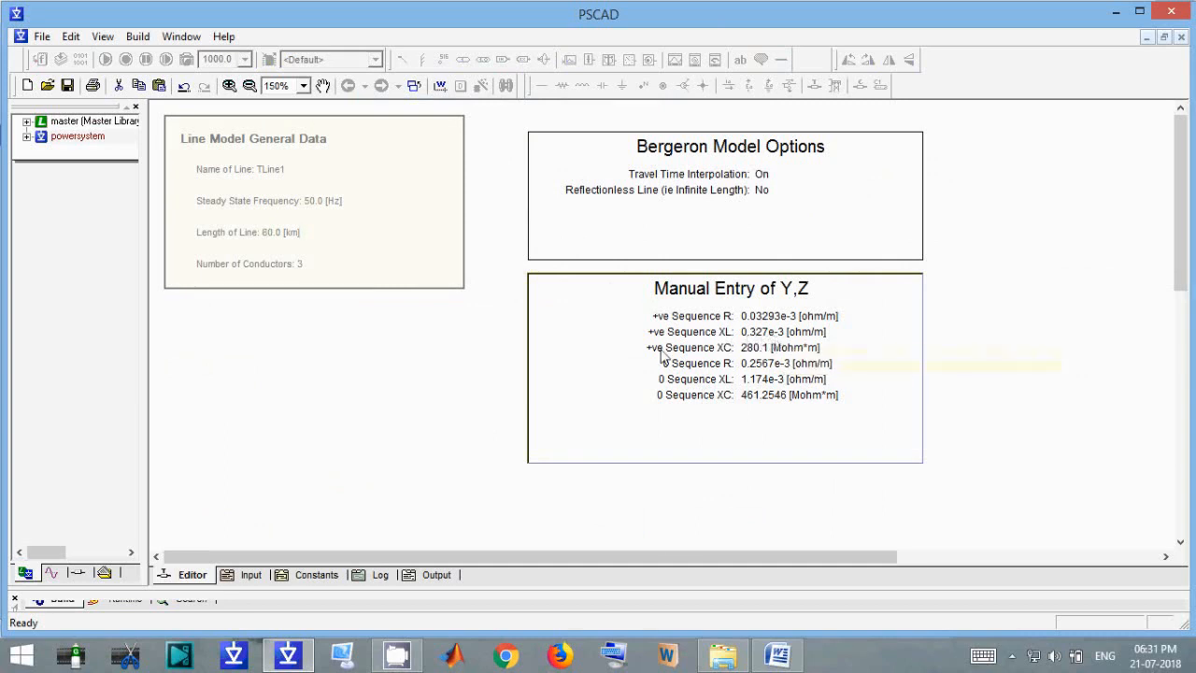
{"action": "double_click", "coordinate": [427, 395]}
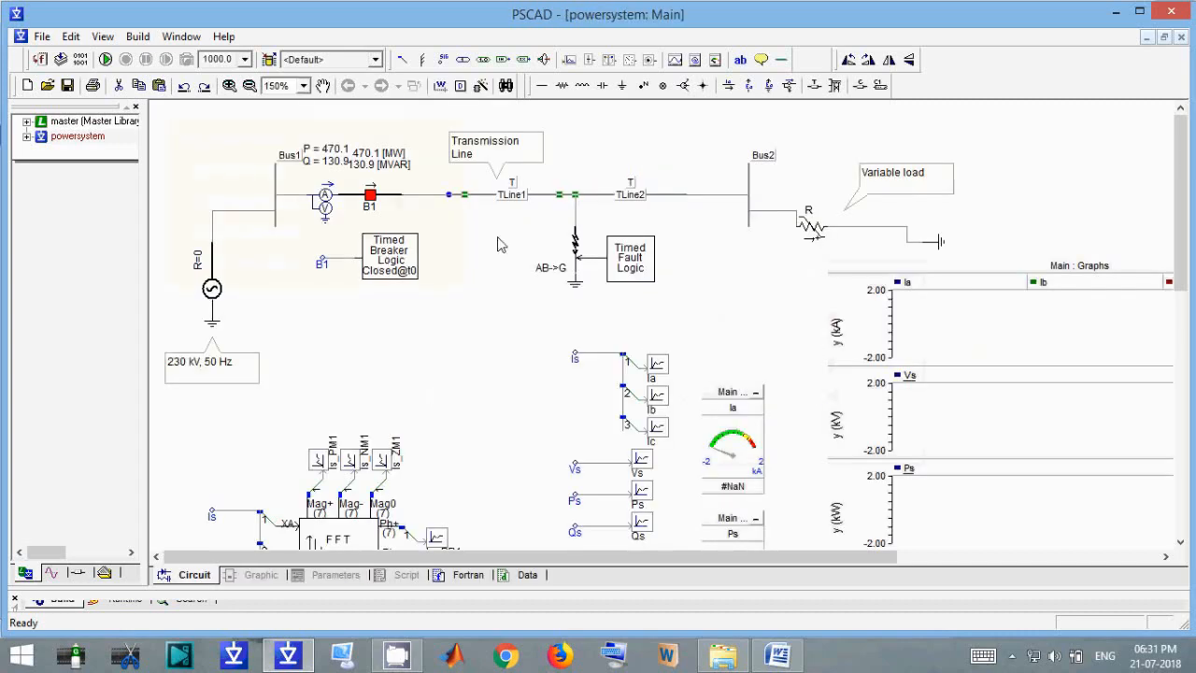
Check the segment lengths of transmission lines TLine1 and TLine2 in their configurations
{"action": "double_click", "coordinate": [514, 196]}
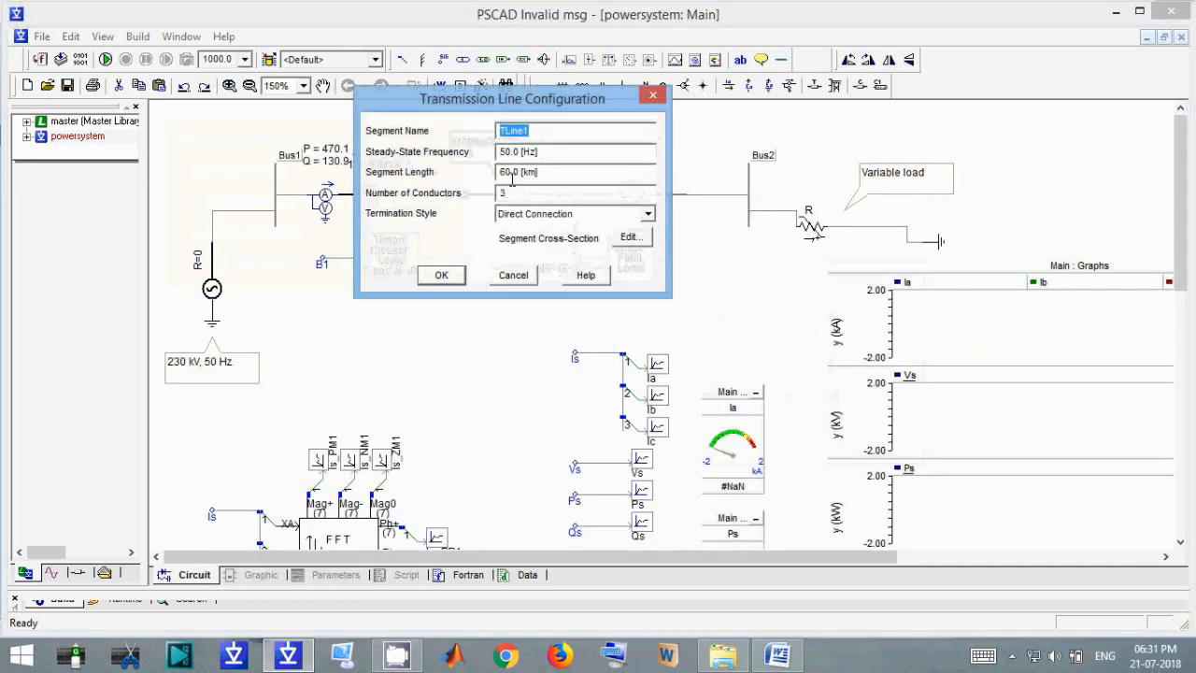
{"action": "left_click", "coordinate": [441, 275]}
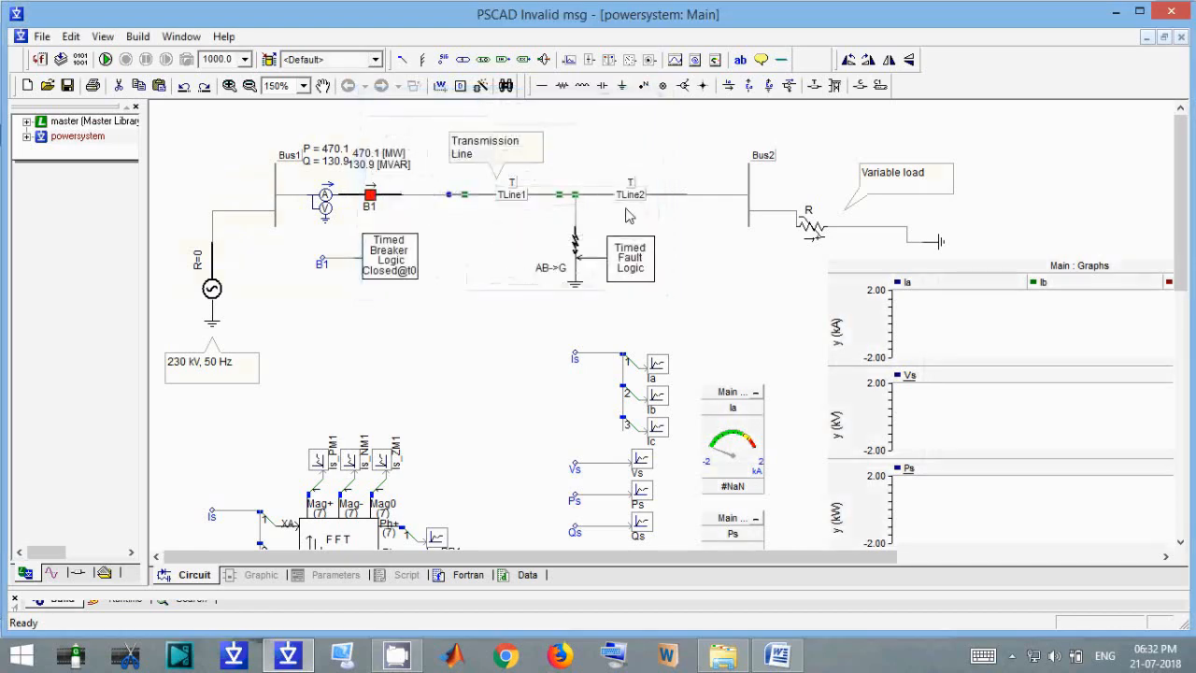
{"action": "double_click", "coordinate": [632, 196]}
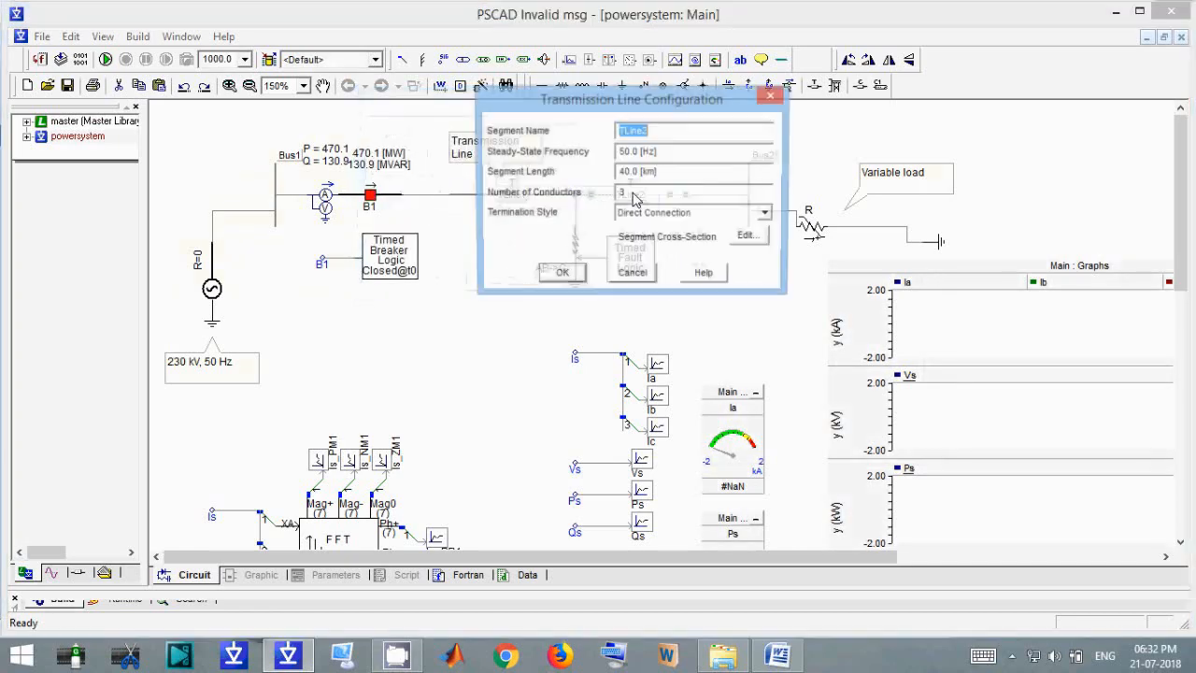
{"action": "left_click", "coordinate": [562, 272]}
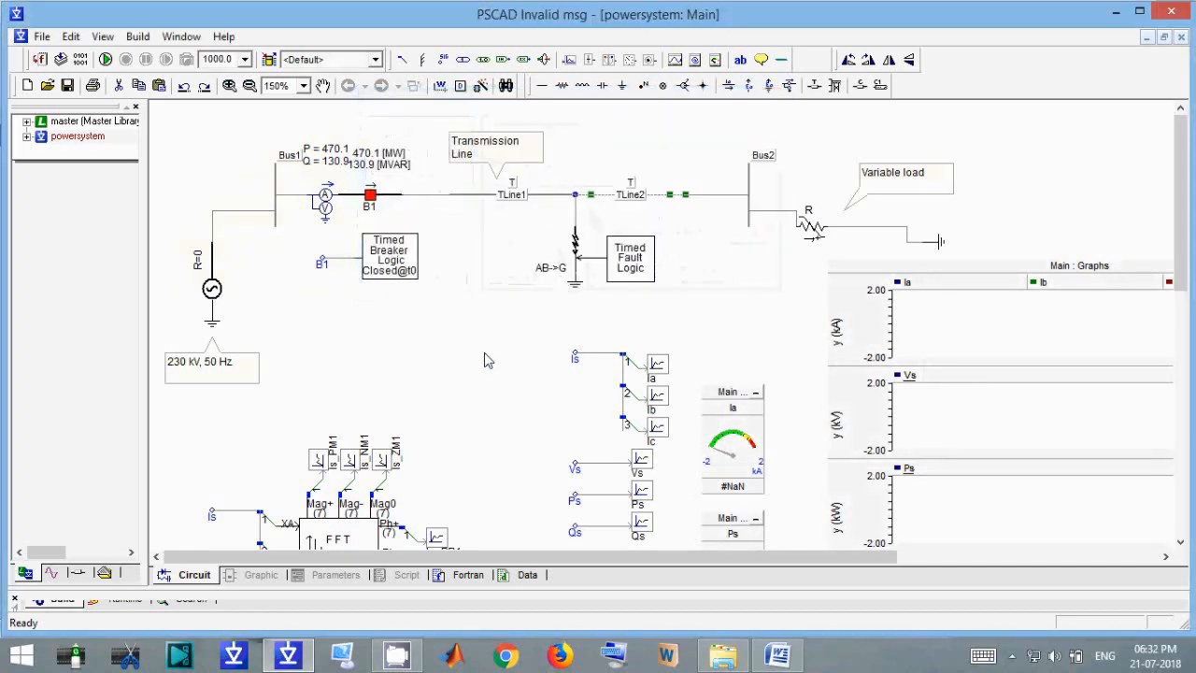
Open Calculator and multiply 100 by 0.327, followed by 0.3, to get the reactance for 30% compensation
{"action": "key", "text": "super+r"}
{"action": "type", "text": "calc"}
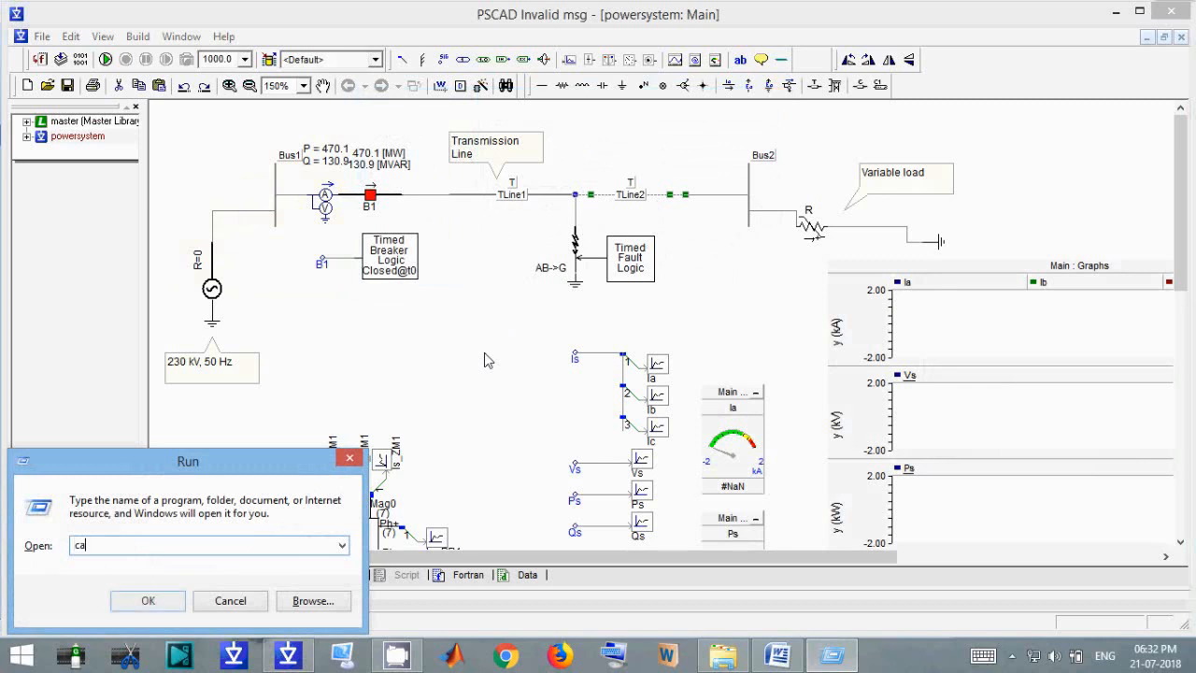
{"action": "key", "text": "Return"}
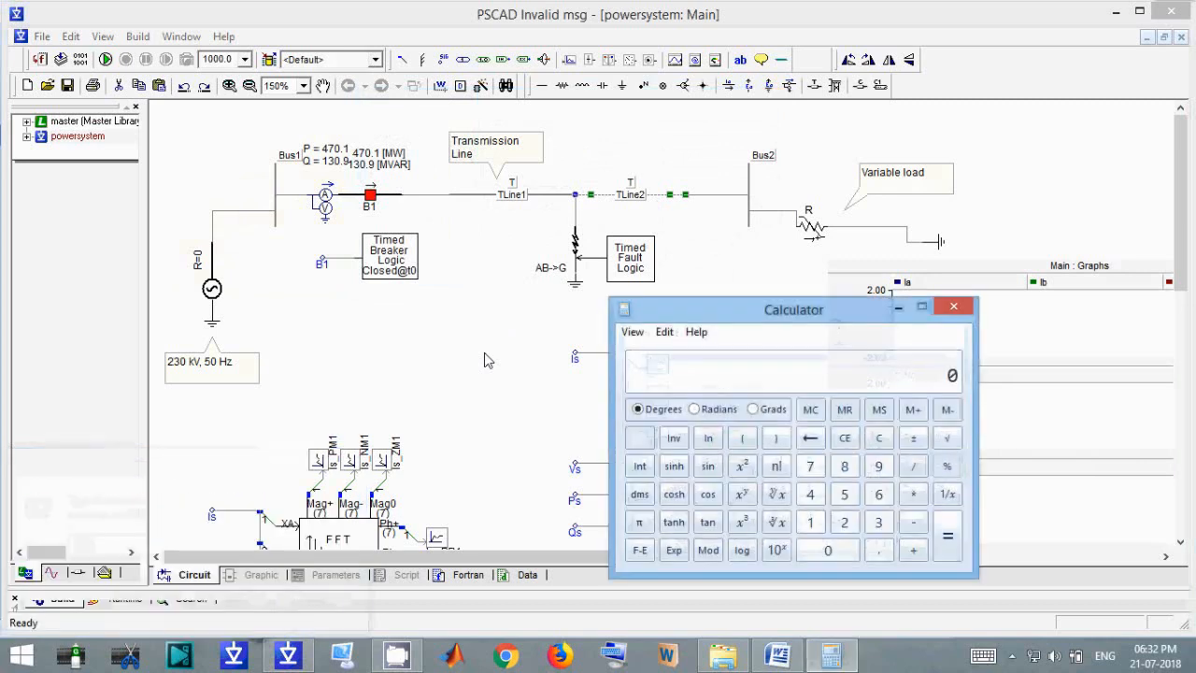
{"action": "type", "text": "100 * "}
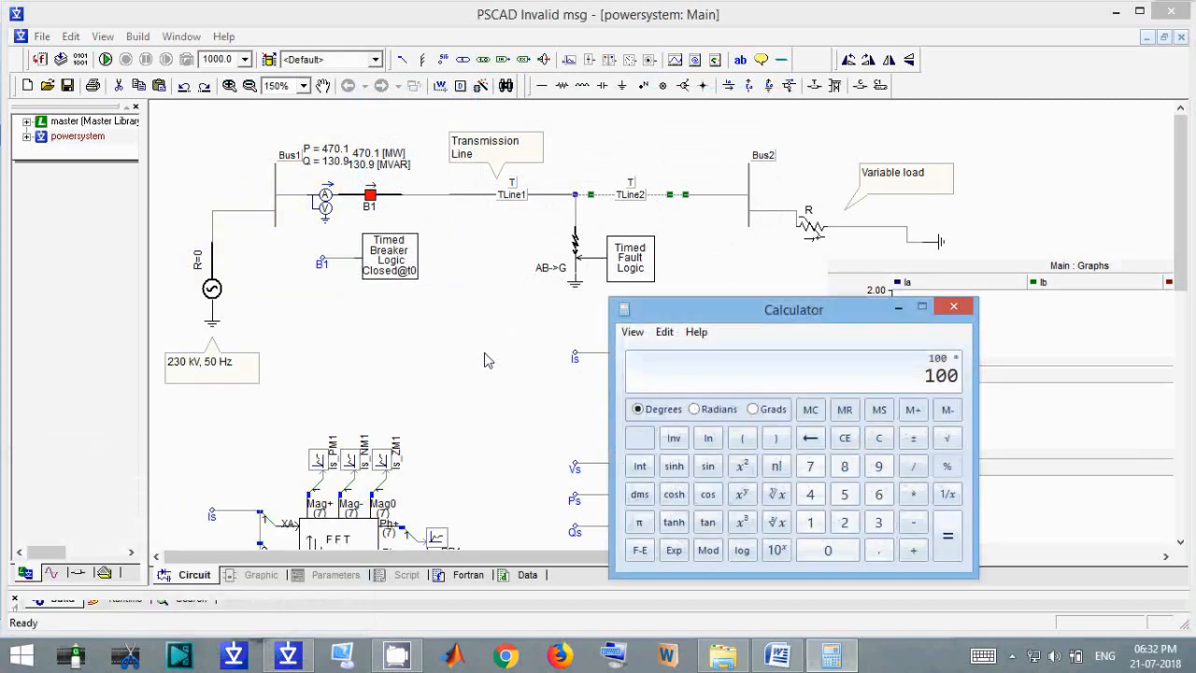
{"action": "type", "text": "0.327"}
{"action": "key", "text": "Return"}
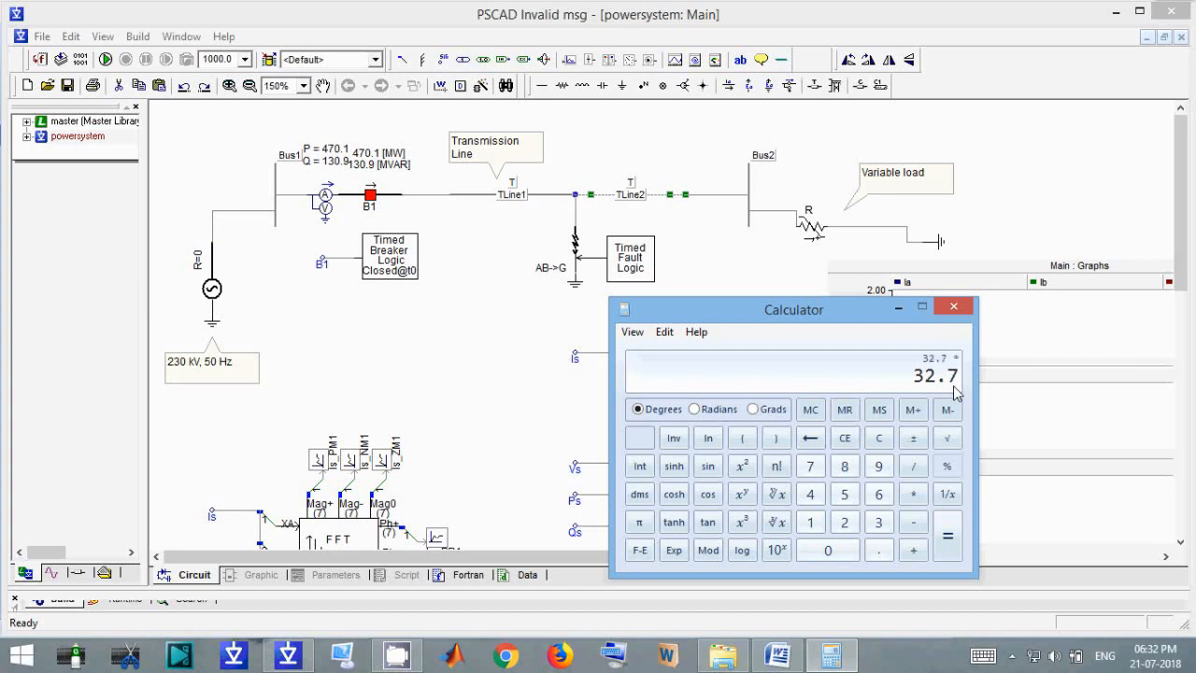
{"action": "type", "text": "0.3"}
{"action": "key", "text": "Return"}
Switch to the Word document and add the lines "9.81ohm" and "Xc=1/(wC)" below item [4]
{"action": "left_click", "coordinate": [780, 657]}
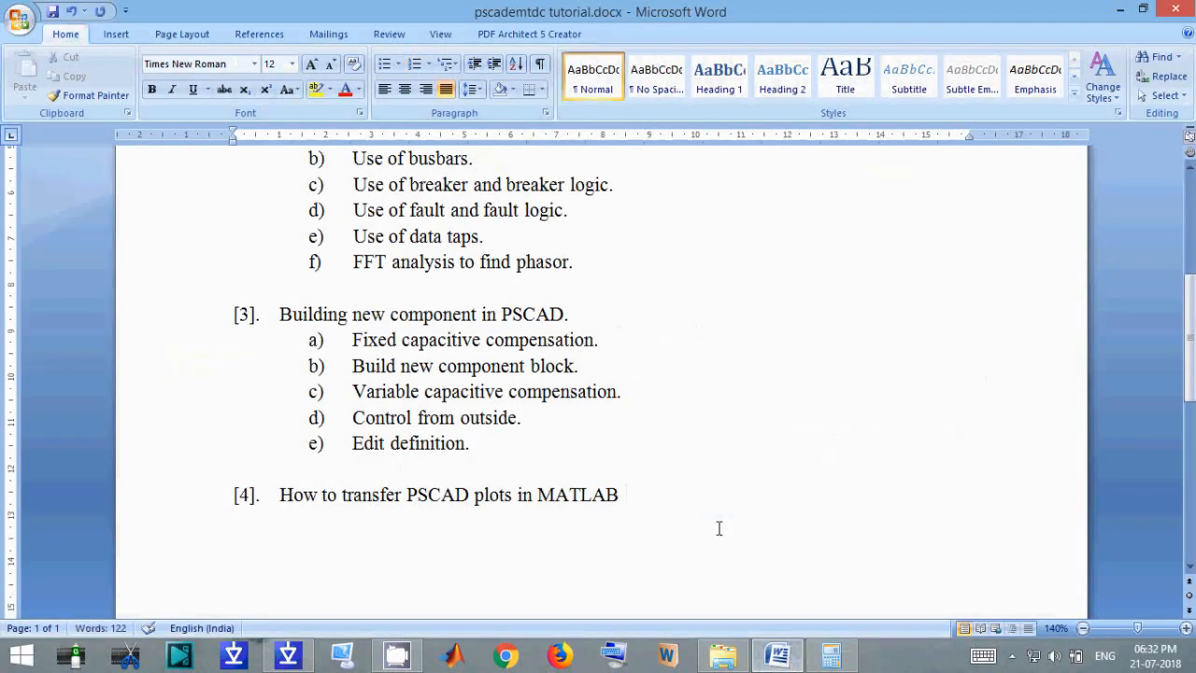
{"action": "type", "text": "9.81ohm"}
{"action": "key", "text": "Return"}
{"action": "type", "text": "Xc"}
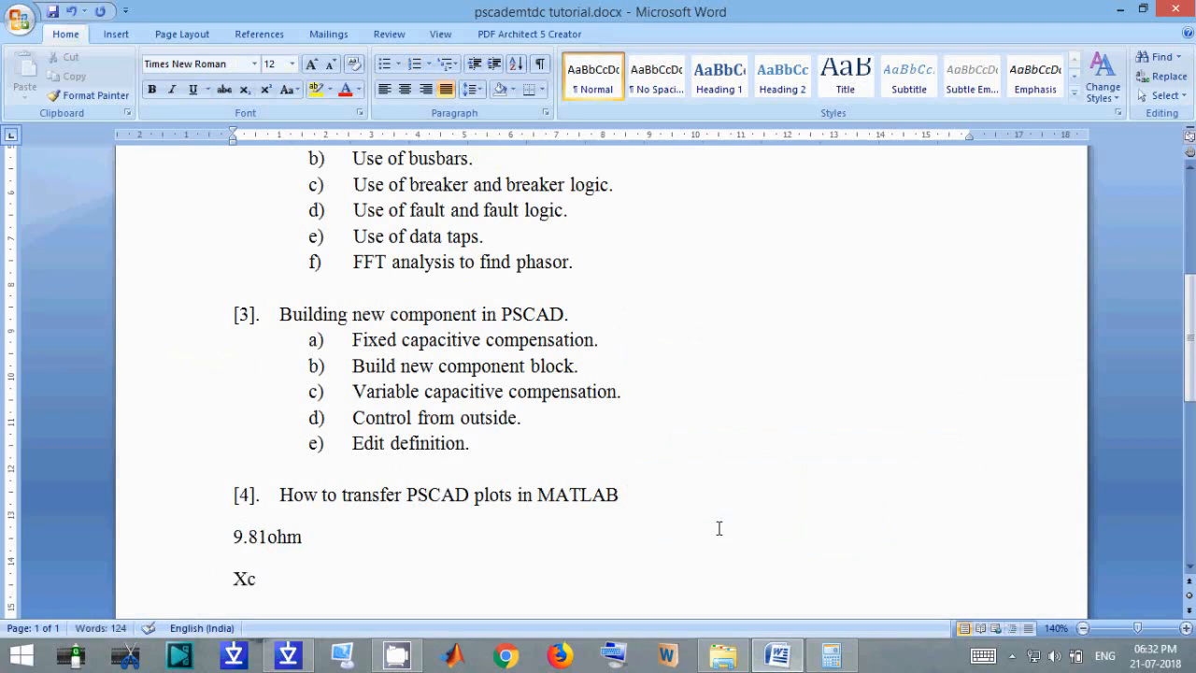
{"action": "type", "text": "=1/(wC)wC"}
{"action": "key", "text": "Right"}
{"action": "key", "text": "Return"}
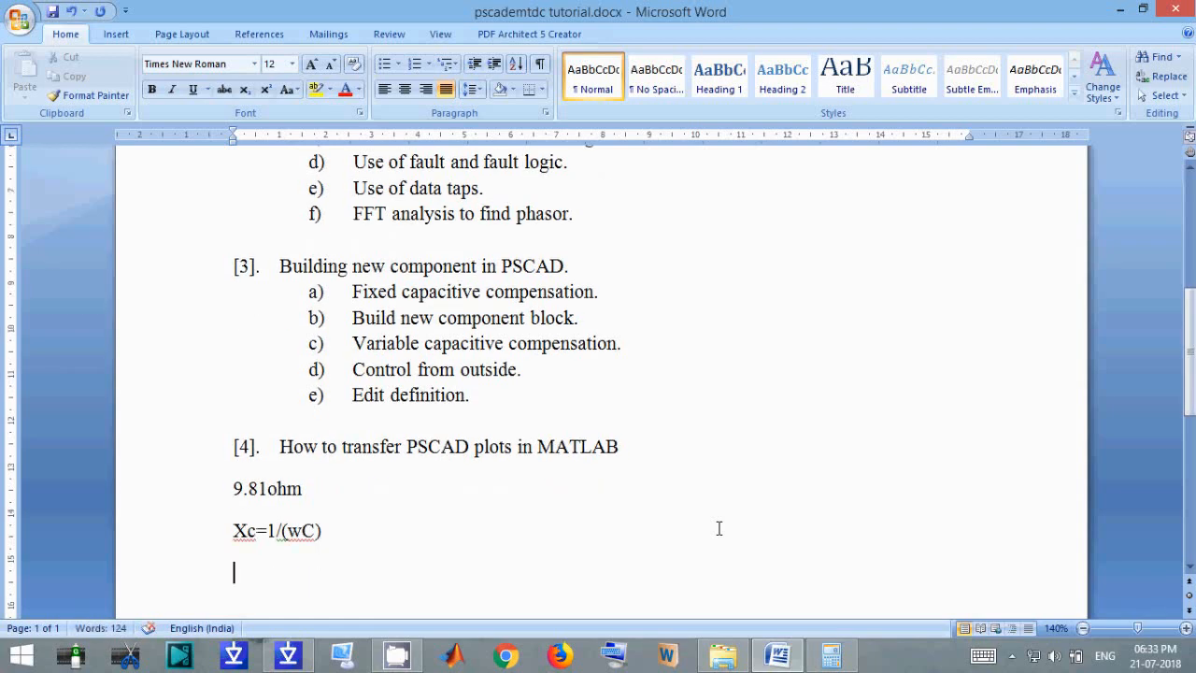
Add the angular frequency lines "W=2*pi*f" and "=2*pi*50" below the Xc formula
{"action": "type", "text": "W=2*pi*f"}
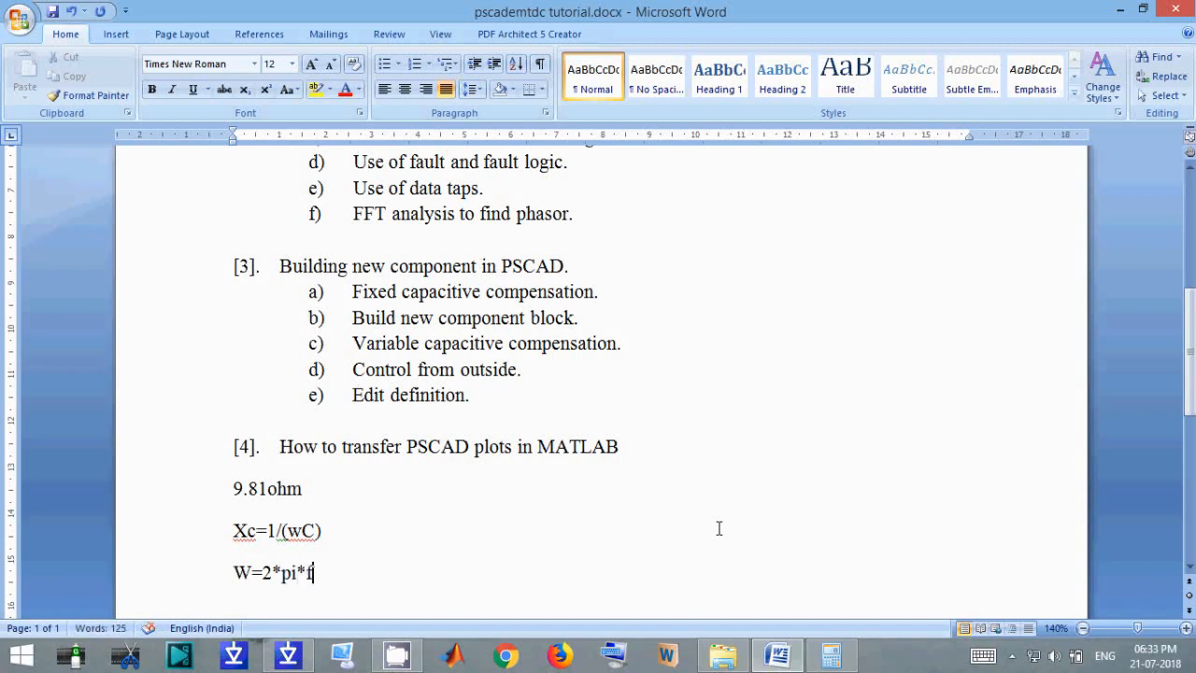
{"action": "key", "text": "Return"}
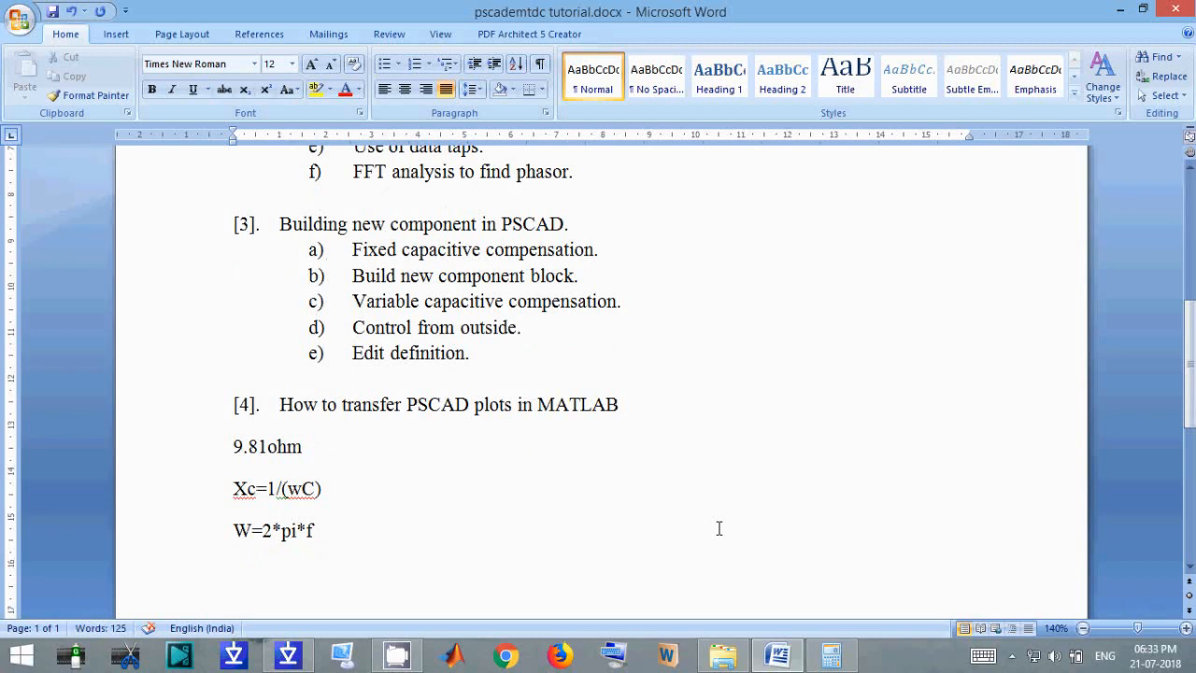
{"action": "type", "text": "=2*pi*50"}
Calculate 2*pi*50 in Calculator, close it, and append "=314.16" to the document's last line
{"action": "left_click", "coordinate": [830, 654]}
{"action": "key", "text": "2"}
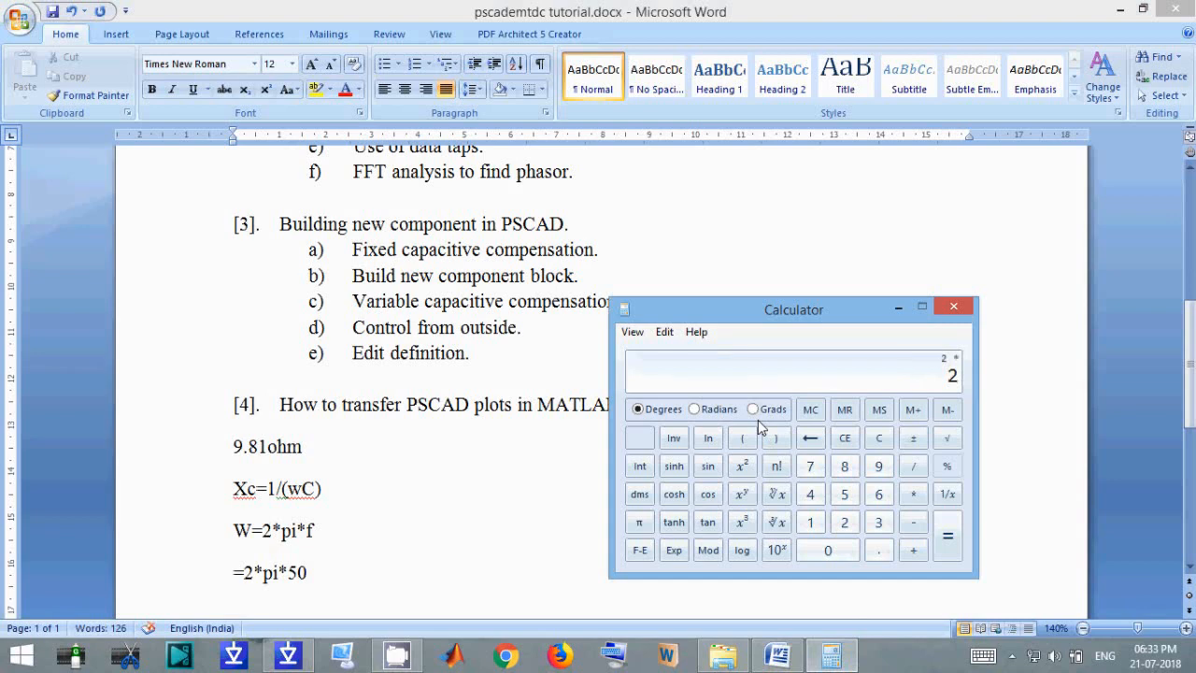
{"action": "left_click", "coordinate": [639, 523]}
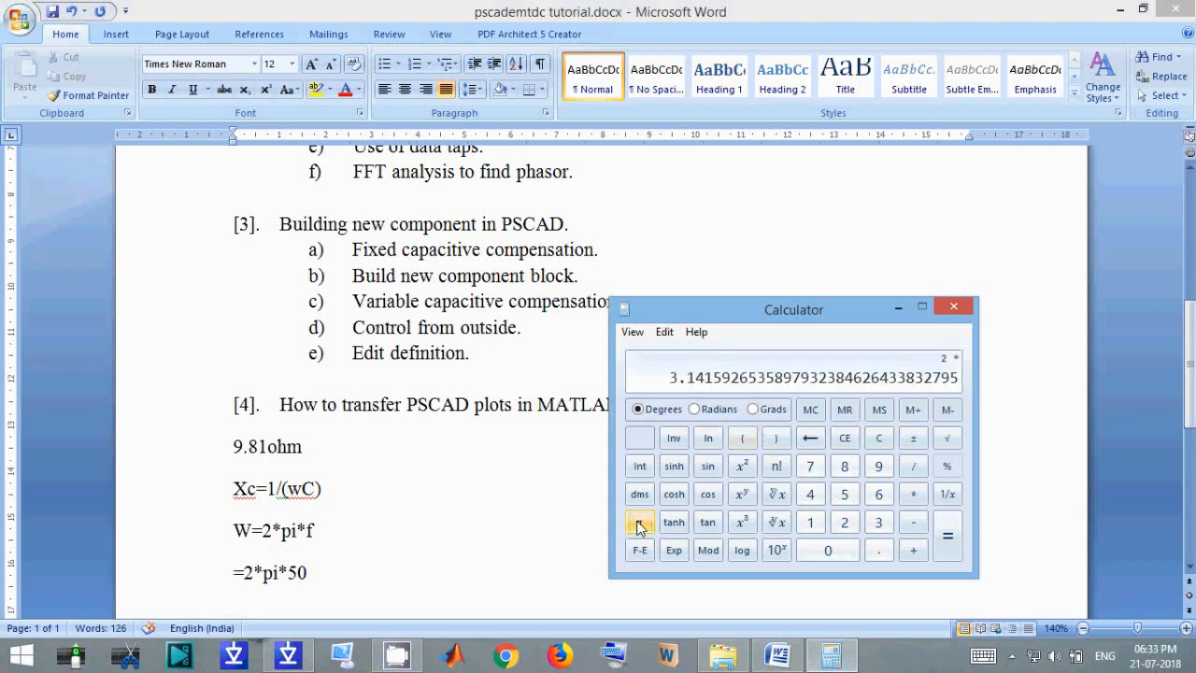
{"action": "key", "text": "asterisk"}
{"action": "type", "text": "50"}
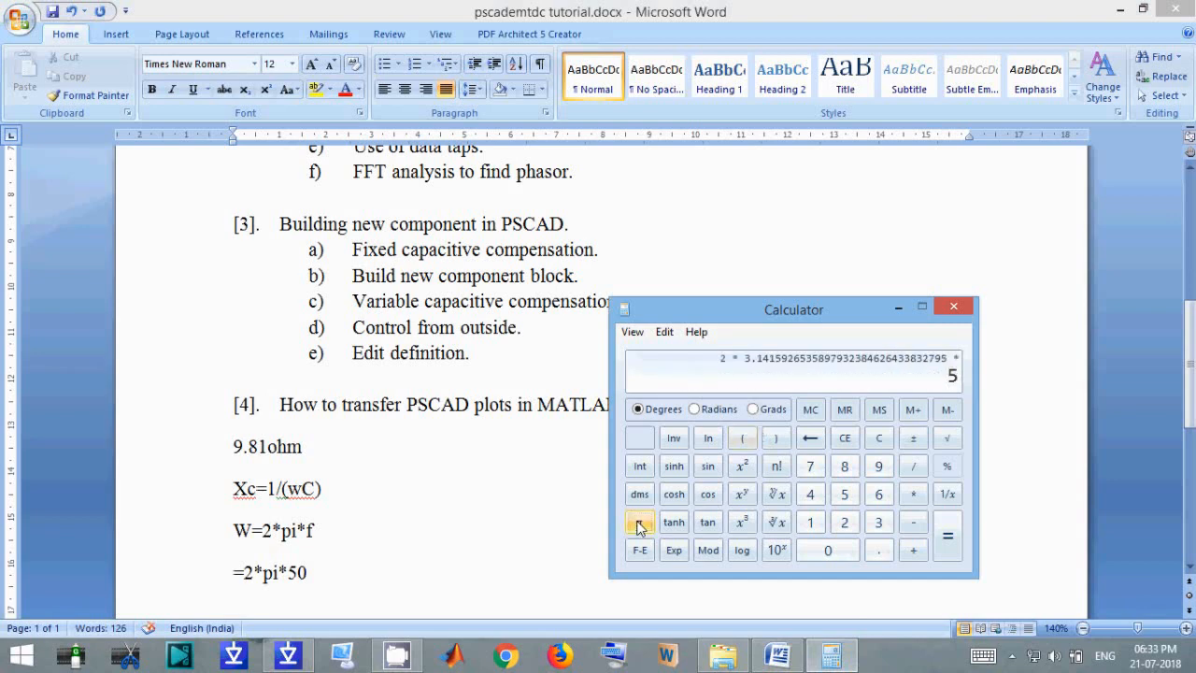
{"action": "key", "text": "Return"}
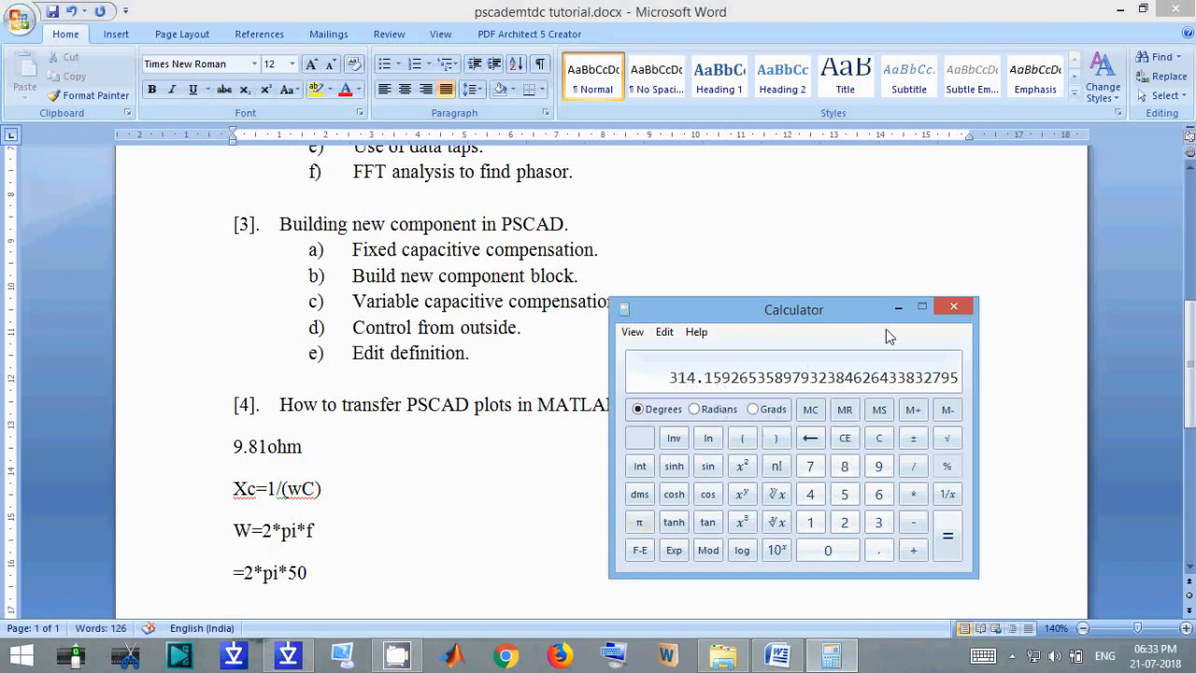
{"action": "left_click", "coordinate": [953, 308]}
{"action": "type", "text": "=314"}
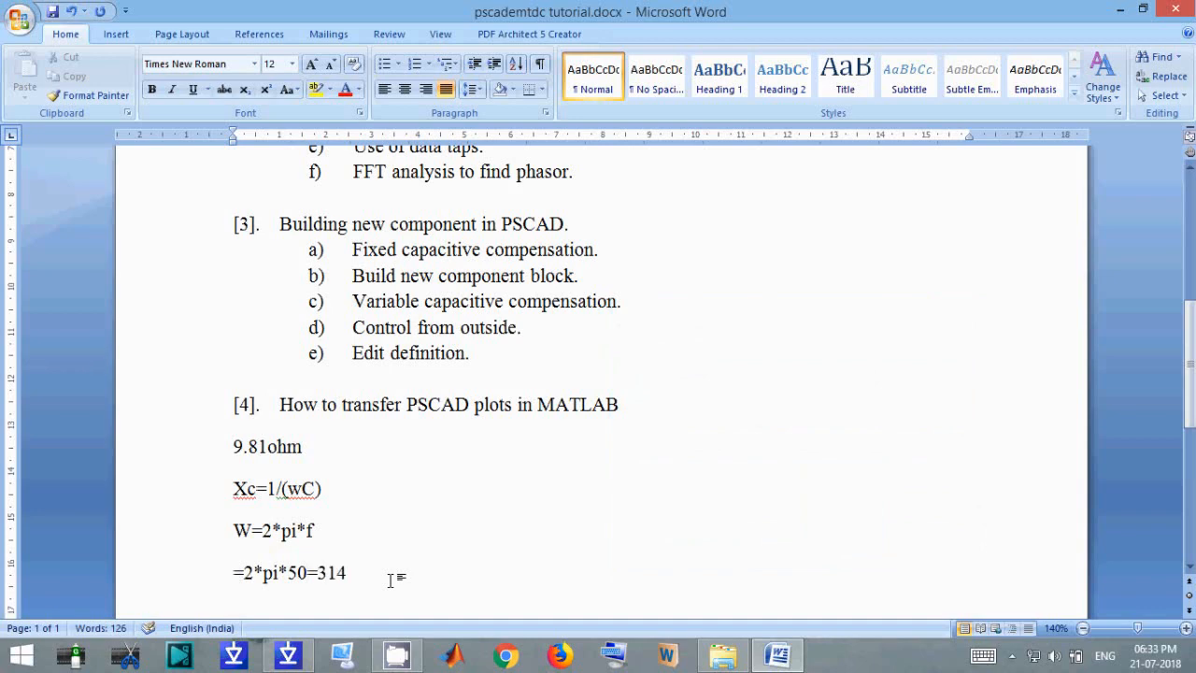
{"action": "type", "text": ".16"}
Add the equation "9.81=1/(314.16*C)" on a new line below the angular frequency result
{"action": "scroll", "coordinate": [392, 574], "scroll_direction": "down", "scroll_amount": 6}
{"action": "scroll", "coordinate": [392, 574], "scroll_direction": "up", "scroll_amount": 3}
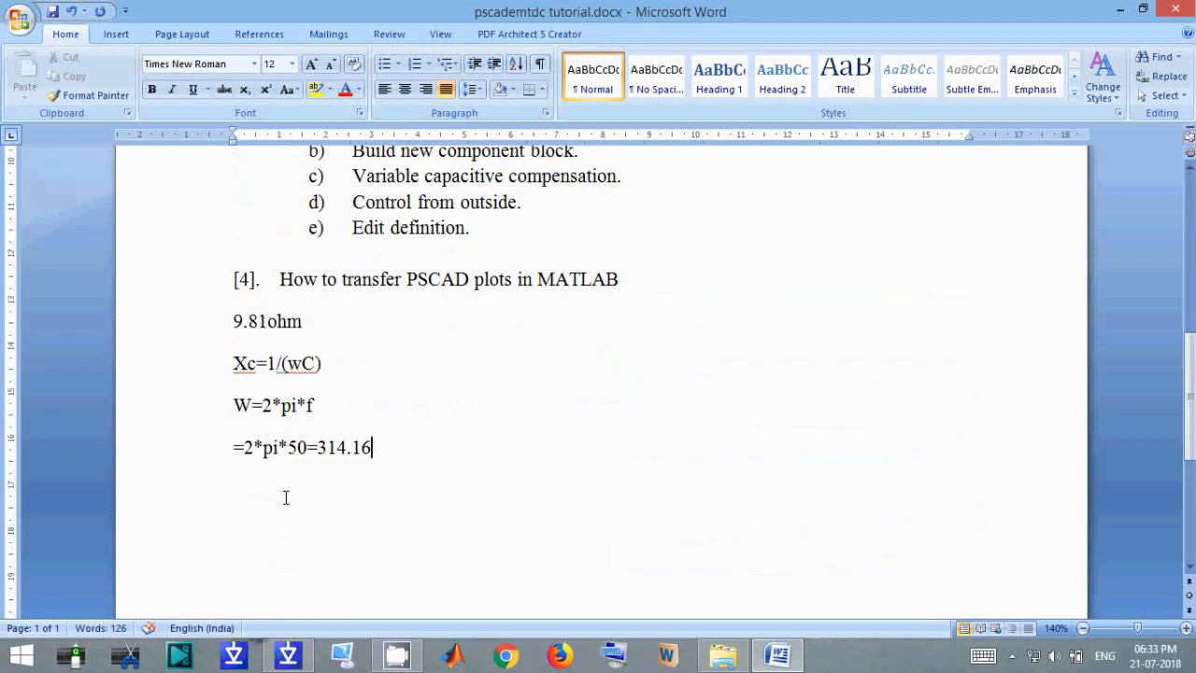
{"action": "key", "text": "Return"}
{"action": "type", "text": "9.81=1/()"}
{"action": "key", "text": "Left"}
{"action": "type", "text": "31"}
{"action": "type", "text": "4.0"}
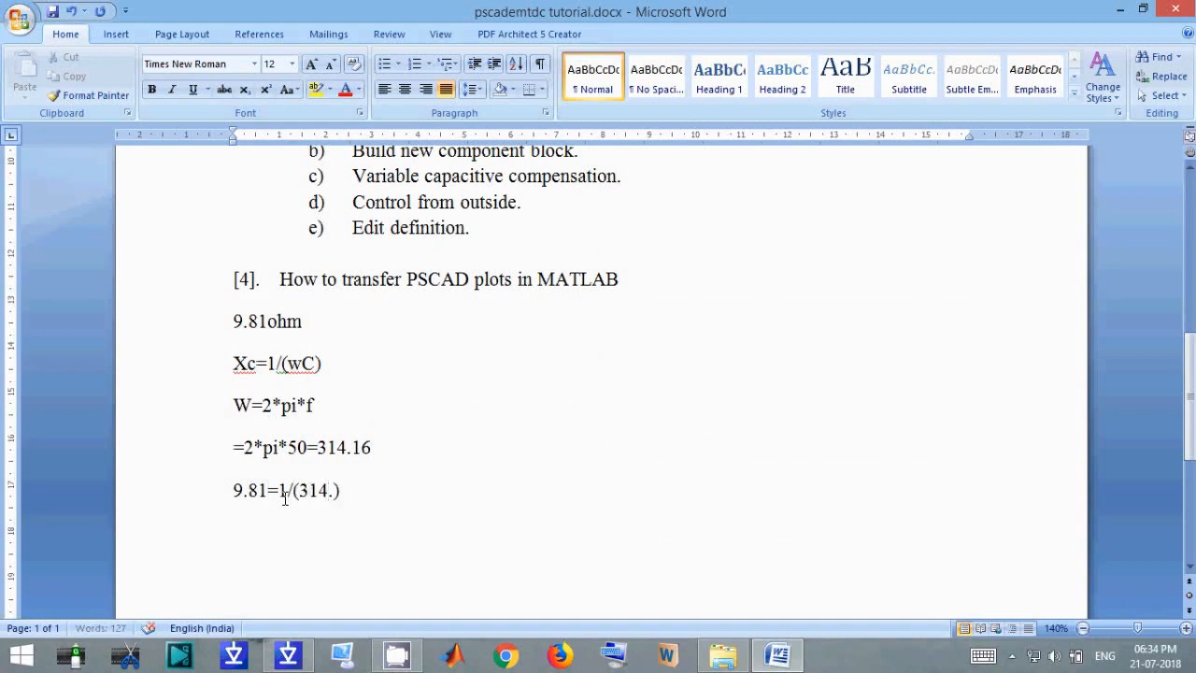
{"action": "key", "text": "BackSpace"}
{"action": "type", "text": "16*c"}
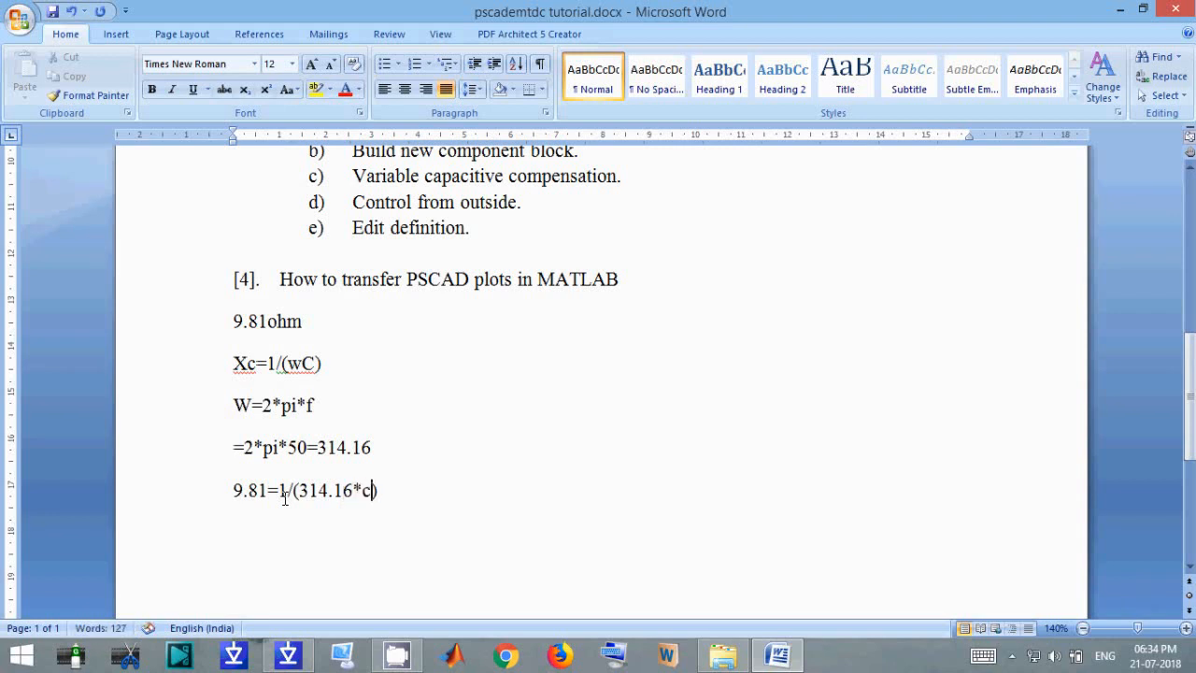
{"action": "key", "text": "BackSpace"}
{"action": "type", "text": "C"}
{"action": "key", "text": "End"}
Add the rearranged capacitance equation "C=1/(9.81*314.16)=" on a new line
{"action": "key", "text": "Return"}
{"action": "type", "text": "C=1/"}
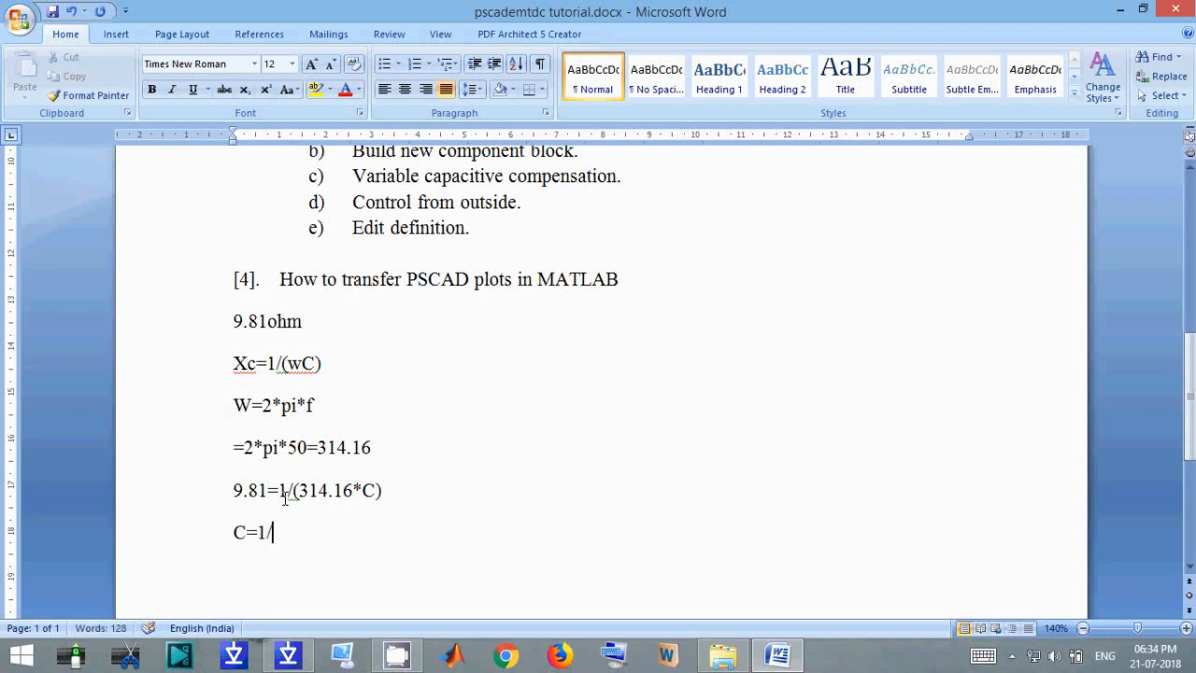
{"action": "type", "text": "()"}
{"action": "type", "text": "9.8"}
{"action": "type", "text": "1"}
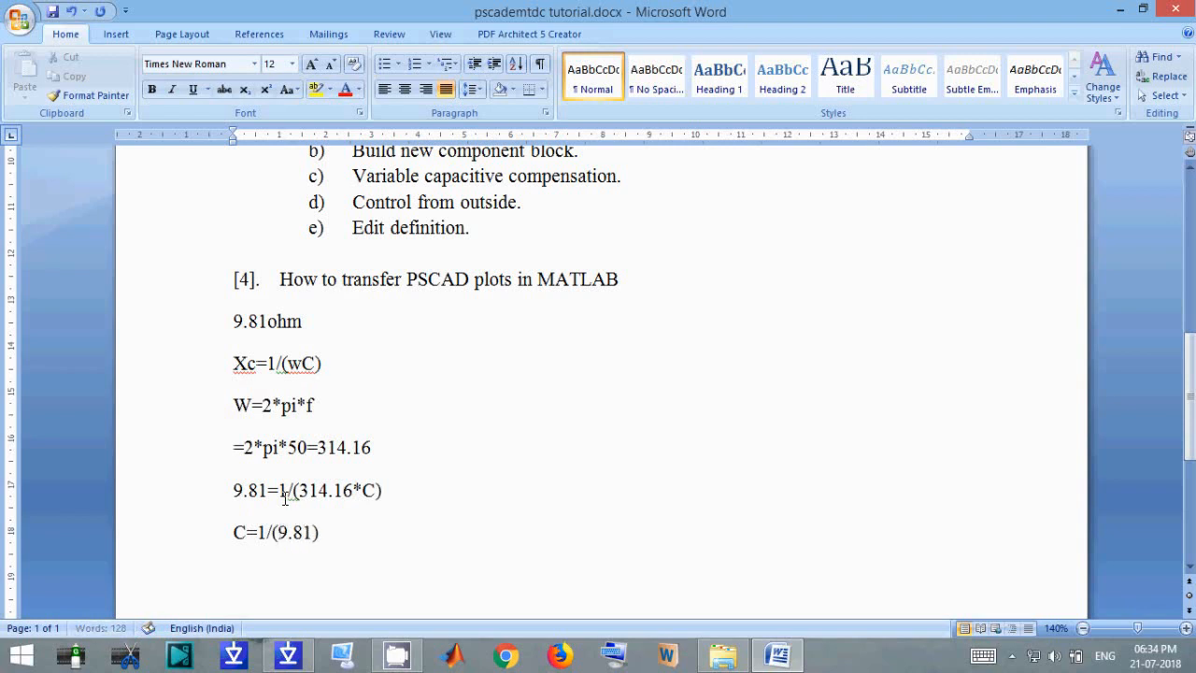
{"action": "type", "text": "*314.16"}
{"action": "key", "text": "End"}
{"action": "type", "text": "="}
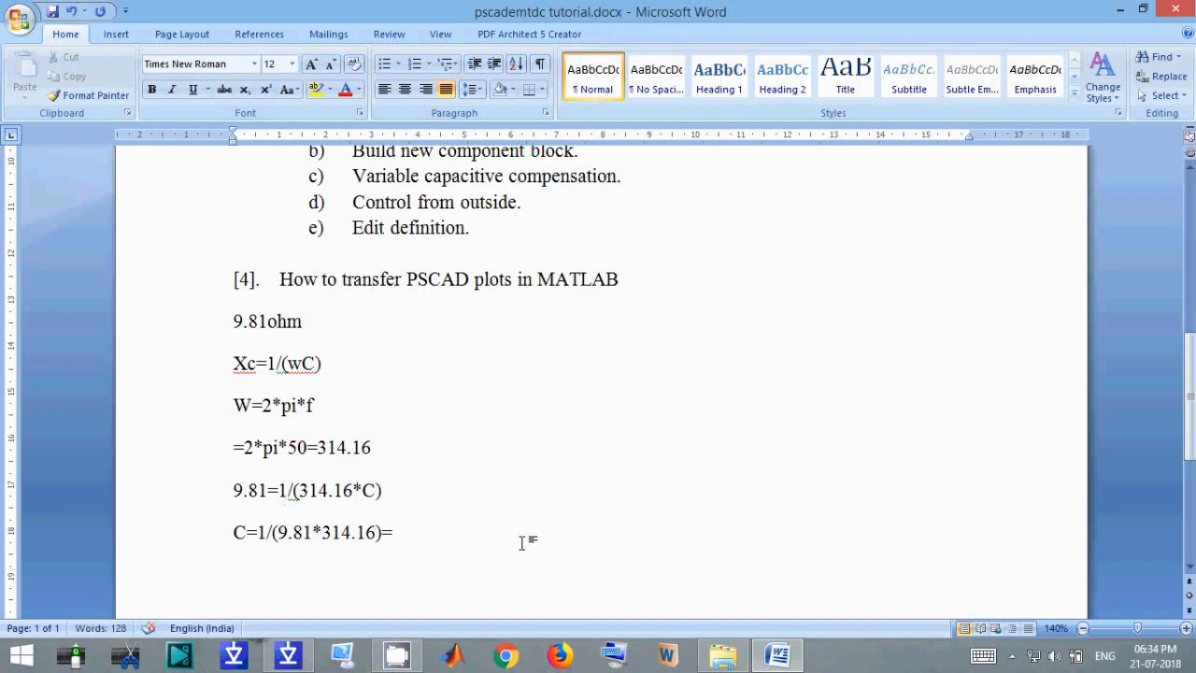
Reopen Calculator and multiply 9.81 by 314.16 for the denominator of the capacitance equation
{"action": "key", "text": "super+r"}
{"action": "key", "text": "Return"}
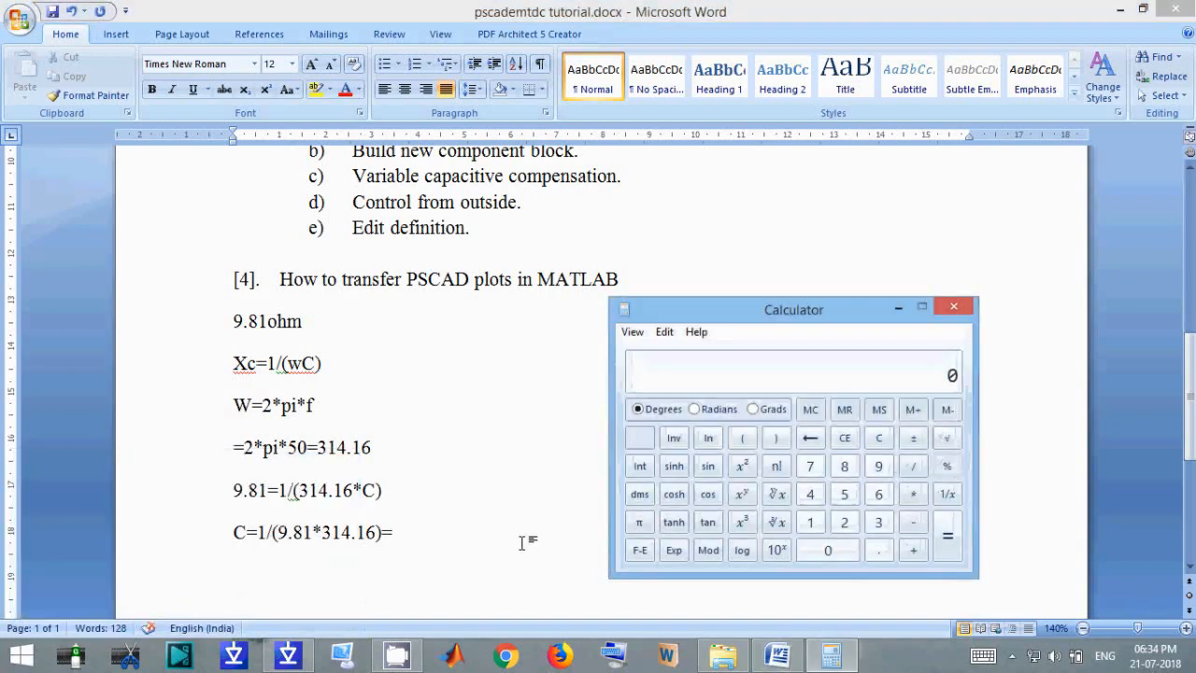
{"action": "type", "text": "9.81 * 31"}
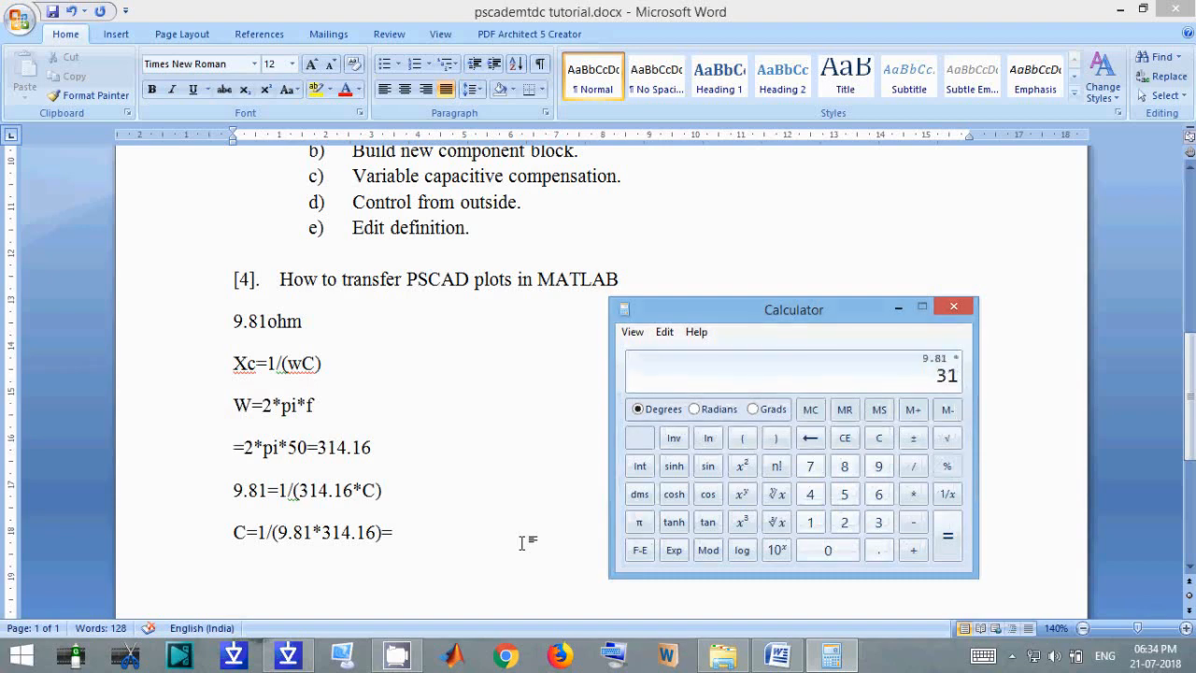
{"action": "type", "text": "4.16"}
{"action": "key", "text": "Return"}
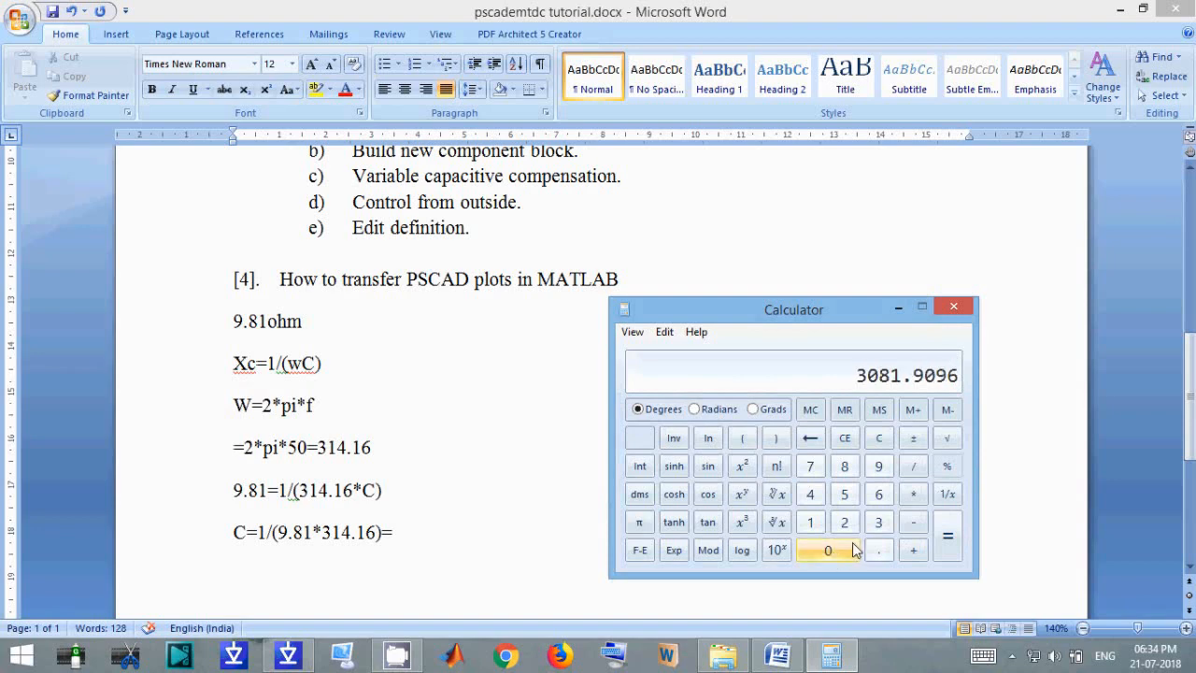
Take the reciprocal of the product in Calculator and complete the document's capacitance line with "3.244e-4=324.4e-6"
{"action": "left_click", "coordinate": [952, 498]}
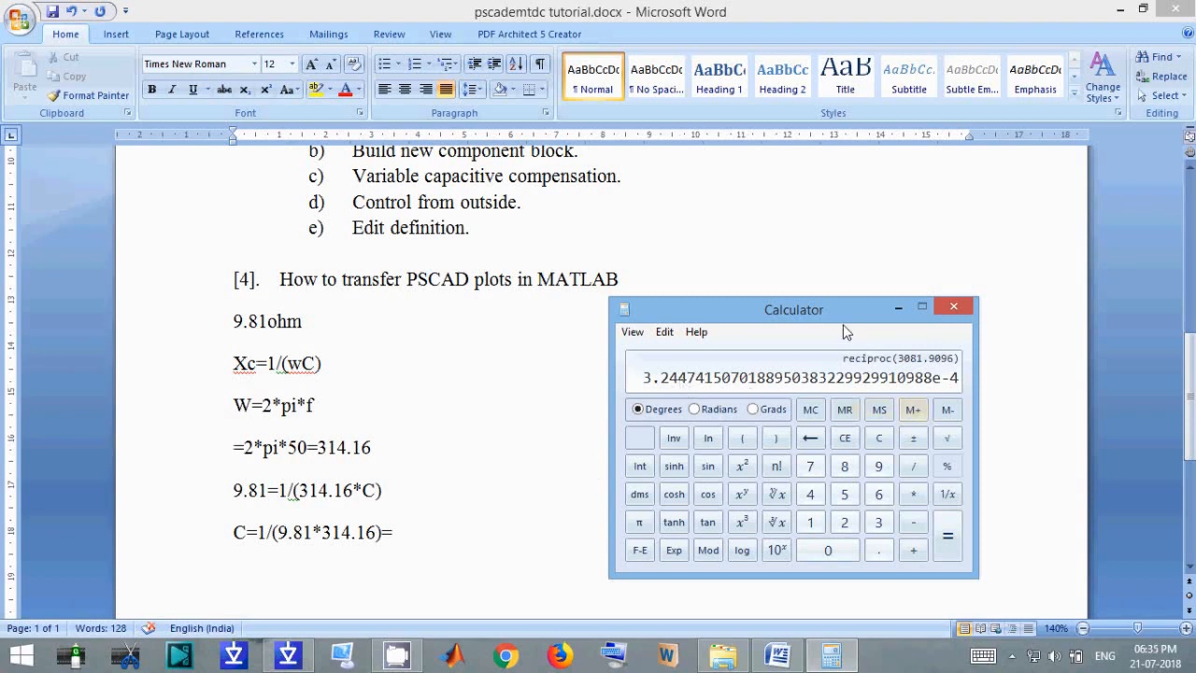
{"action": "left_click_drag", "start_coordinate": [836, 303], "coordinate": [816, 157]}
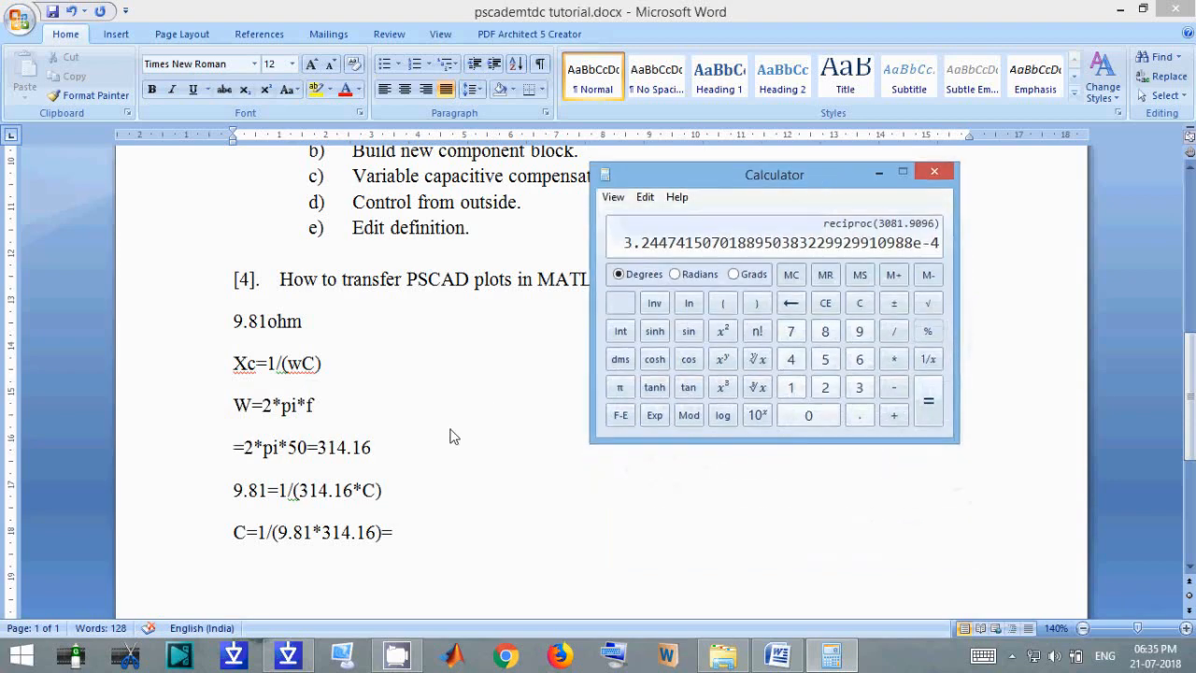
{"action": "left_click", "coordinate": [407, 532]}
{"action": "type", "text": "3.244"}
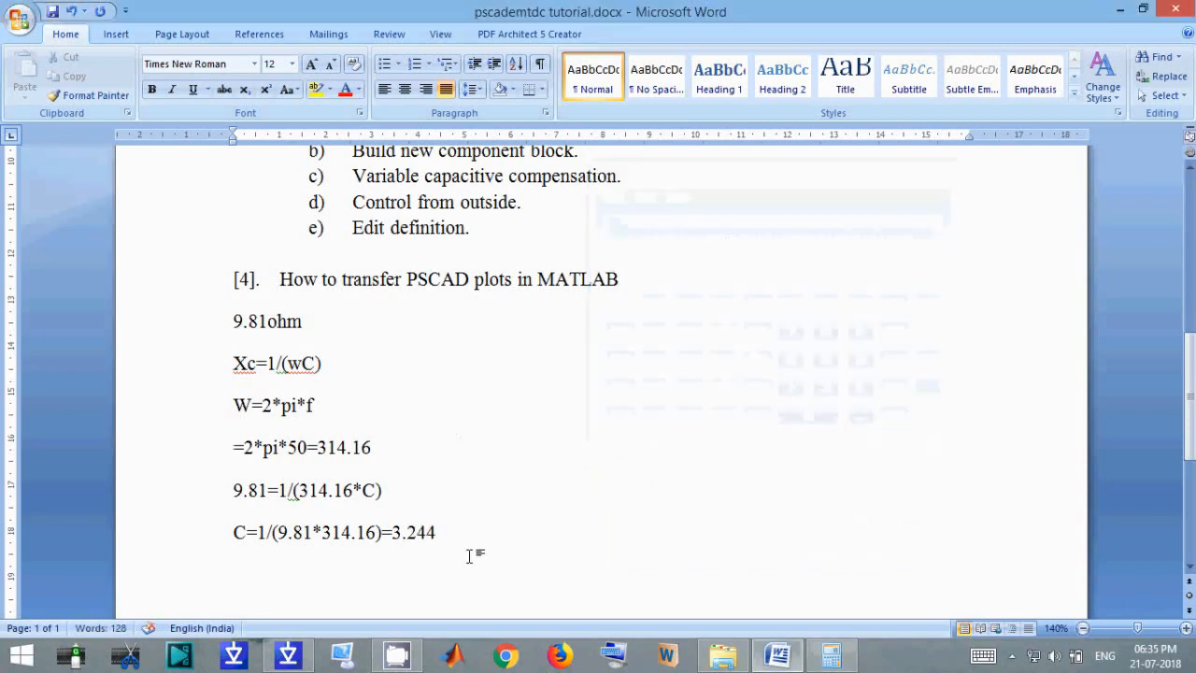
{"action": "type", "text": "e"}
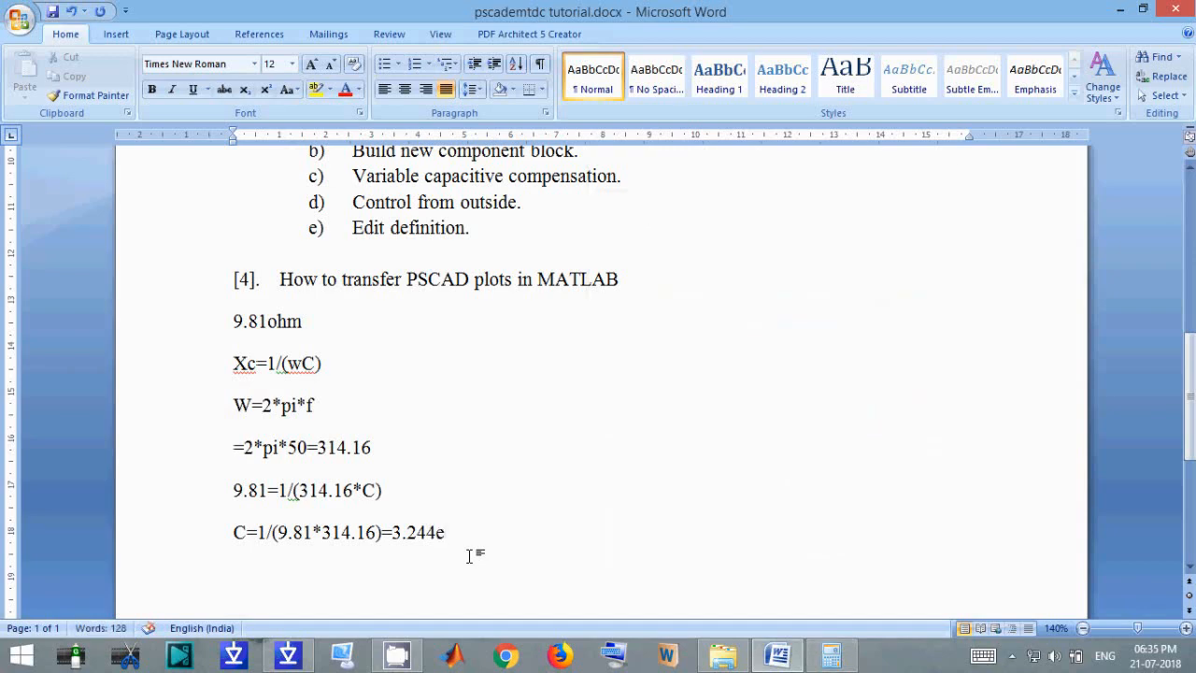
{"action": "type", "text": "-4=324.4e-6"}
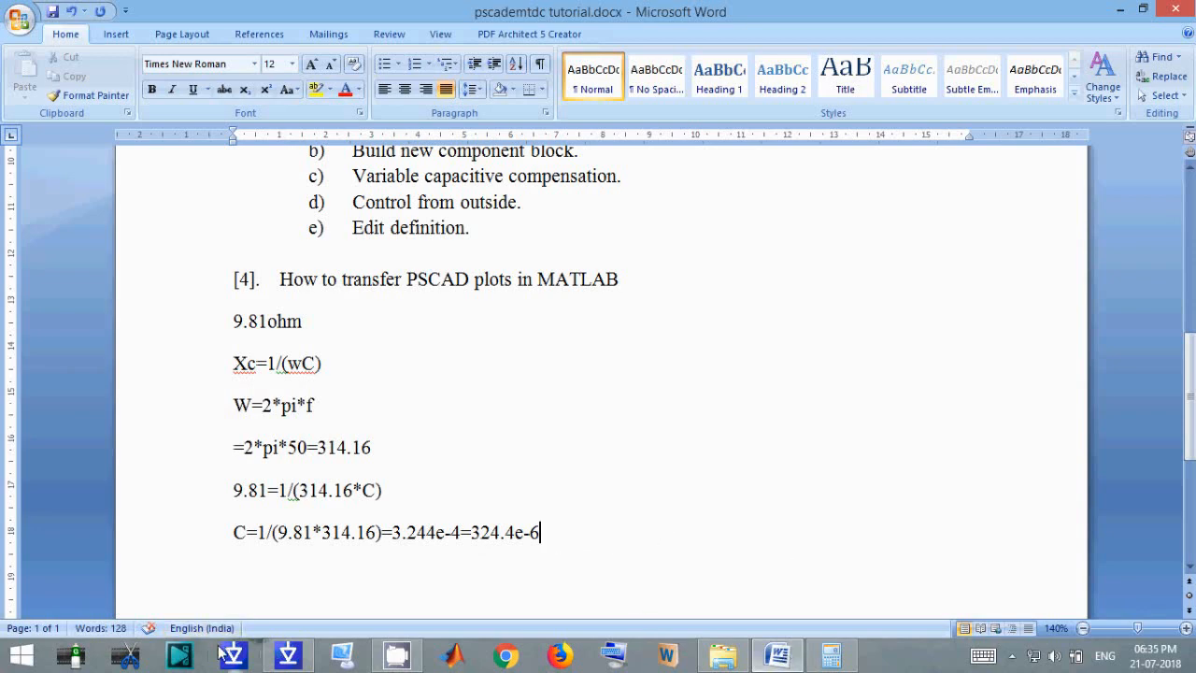
Switch to PSCAD and run the simulation of the uncompensated power system
{"action": "left_click", "coordinate": [281, 659]}
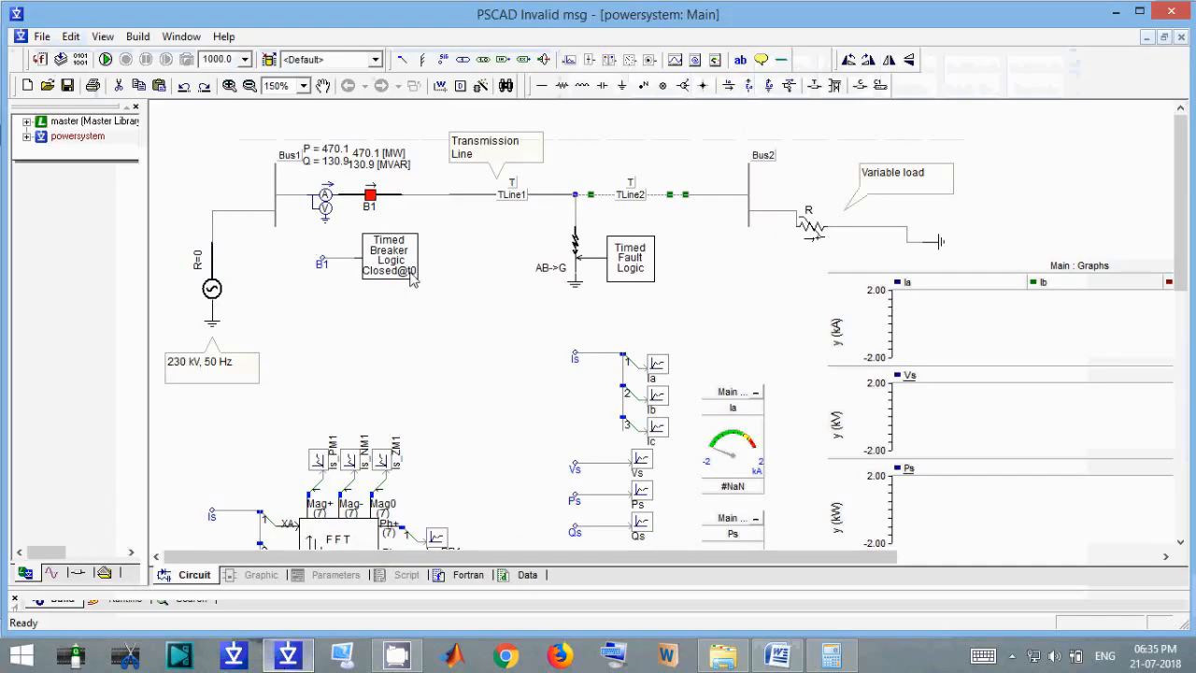
{"action": "left_click", "coordinate": [108, 60]}
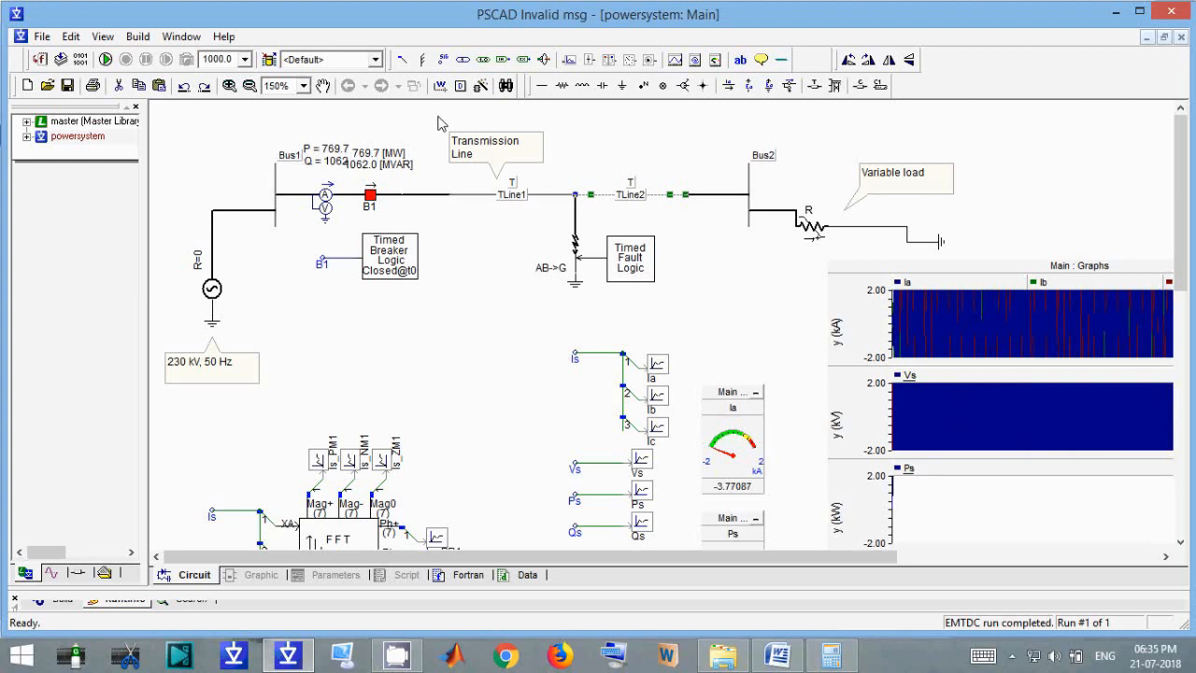
Move the transmission line, fault and load section away from breaker B1, and place a three-phase breakout at the end of the breaker's line
{"action": "left_click_drag", "start_coordinate": [437, 117], "coordinate": [992, 314]}
{"action": "left_click_drag", "start_coordinate": [635, 258], "coordinate": [775, 256]}
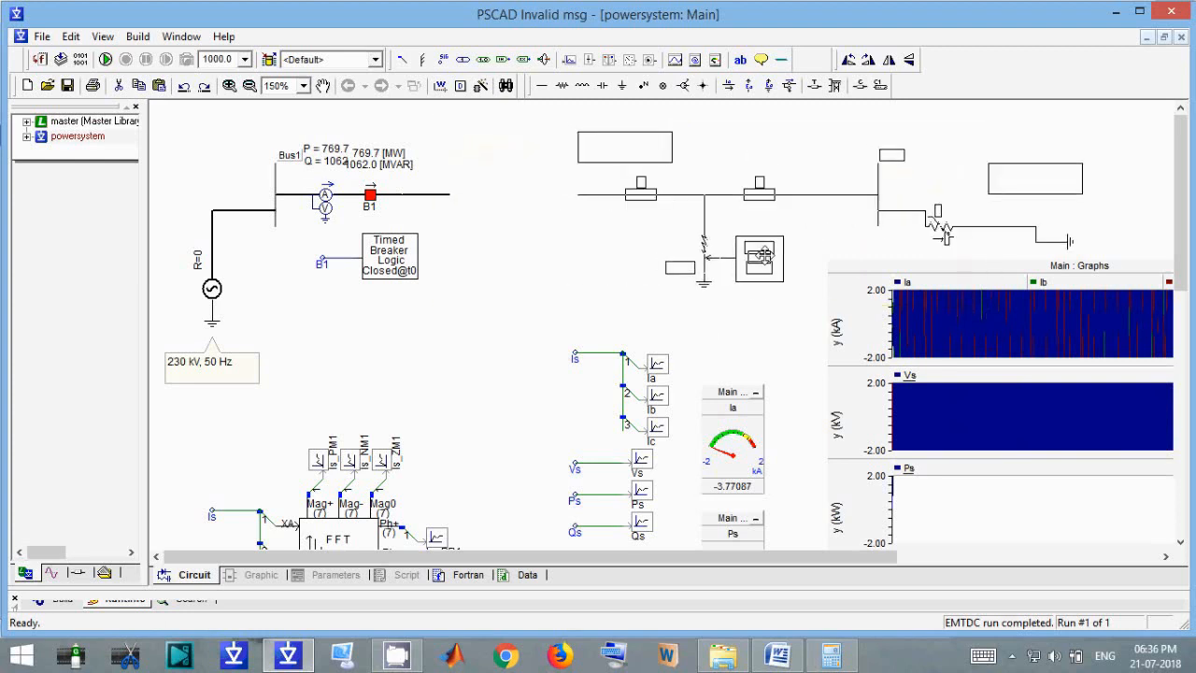
{"action": "left_click", "coordinate": [472, 265]}
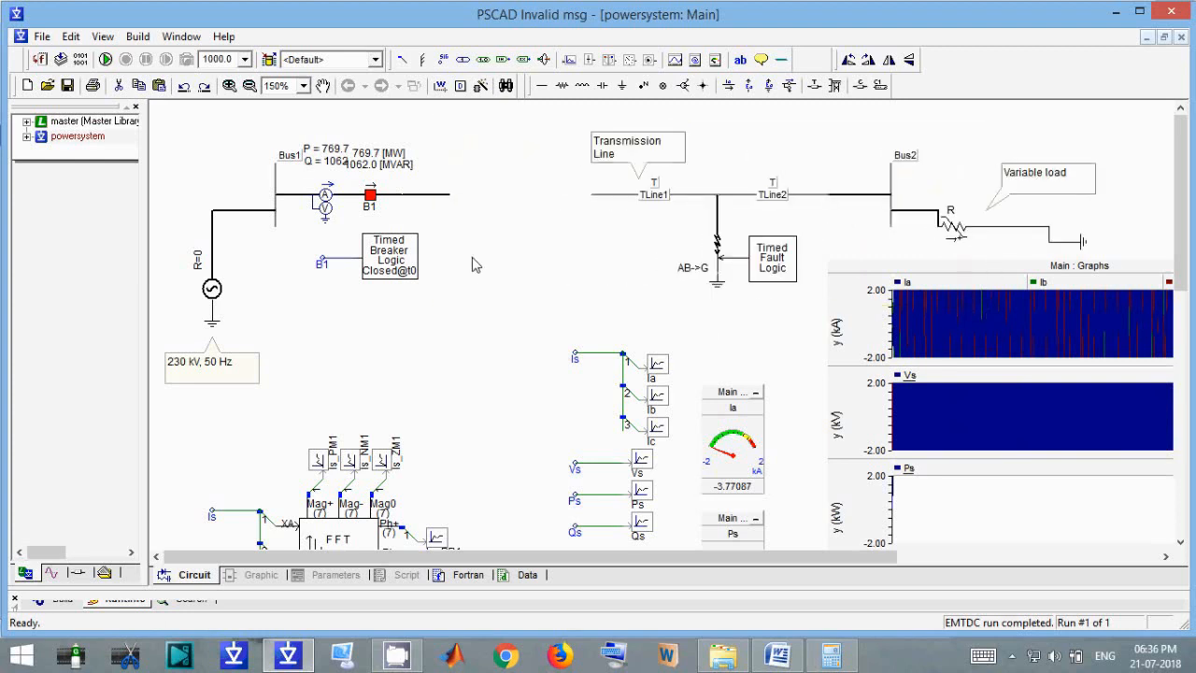
{"action": "left_click", "coordinate": [686, 86]}
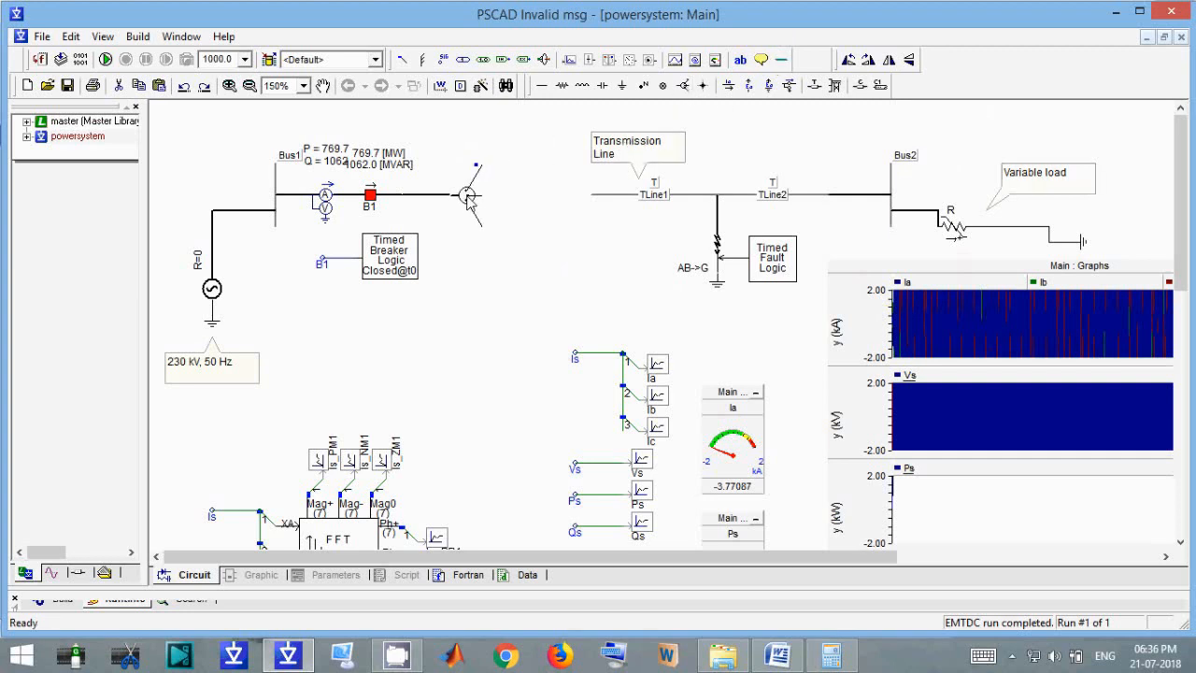
{"action": "left_click", "coordinate": [467, 197]}
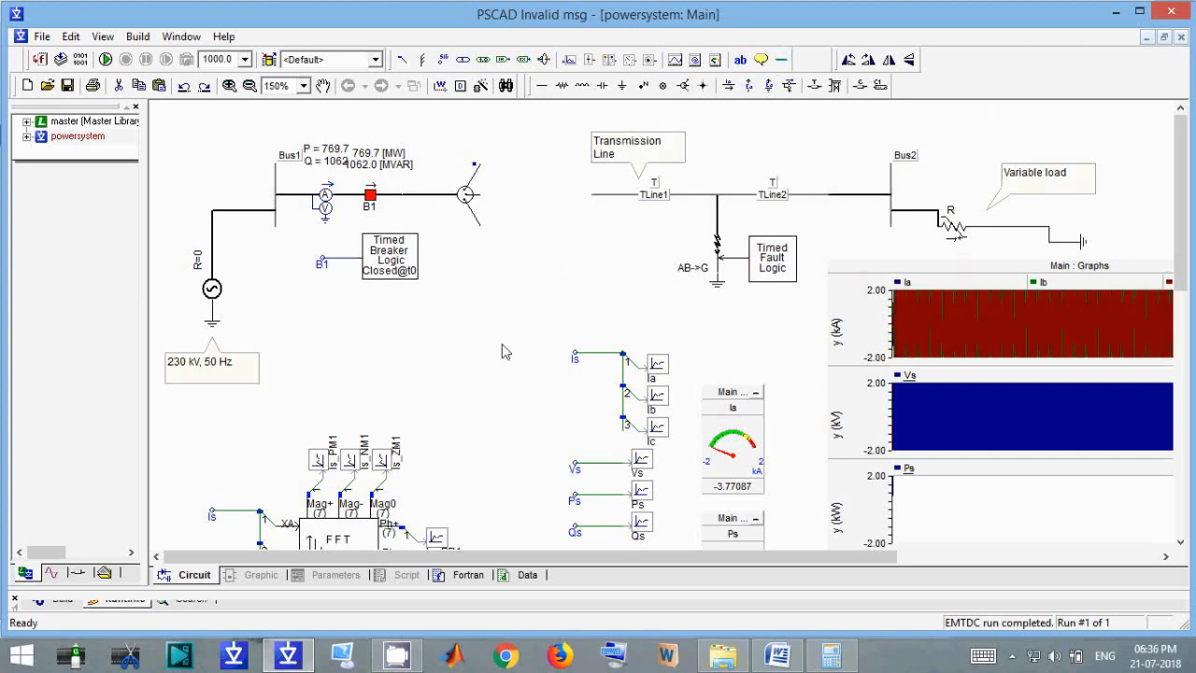
Place a capacitor on the breakout's upper phase branch and set its capacitance to 324.4 uF
{"action": "left_click", "coordinate": [601, 85]}
{"action": "left_click", "coordinate": [827, 662]}
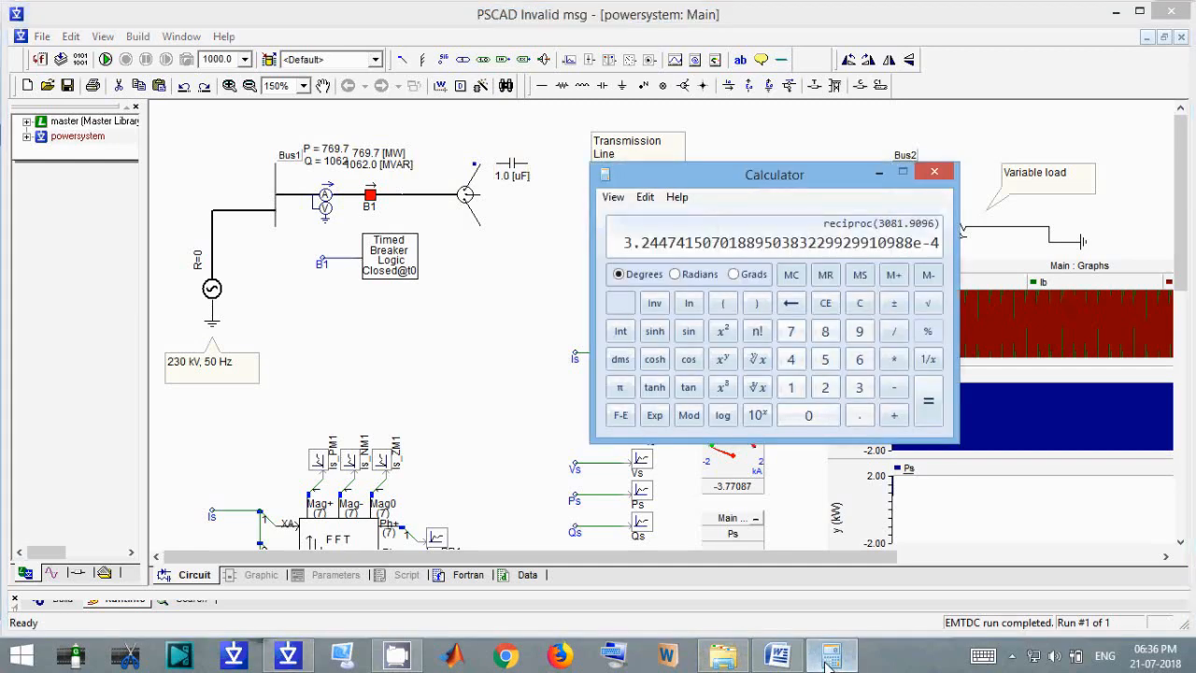
{"action": "left_click", "coordinate": [826, 662]}
{"action": "left_click", "coordinate": [794, 663]}
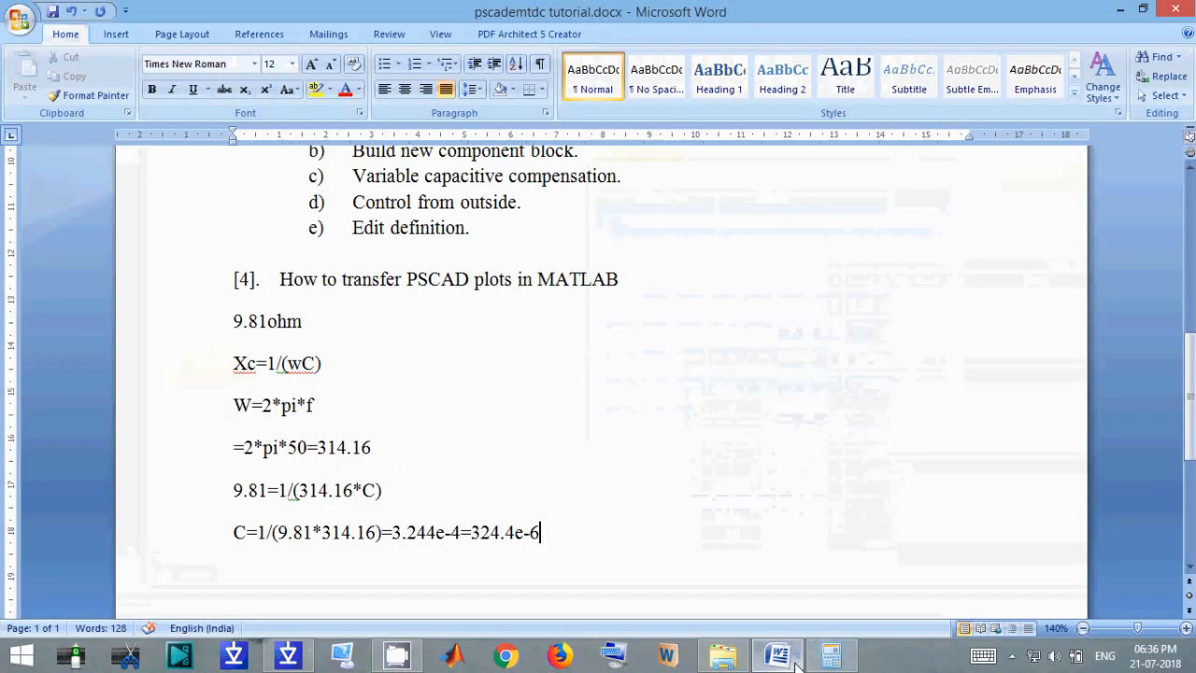
{"action": "left_click", "coordinate": [794, 663]}
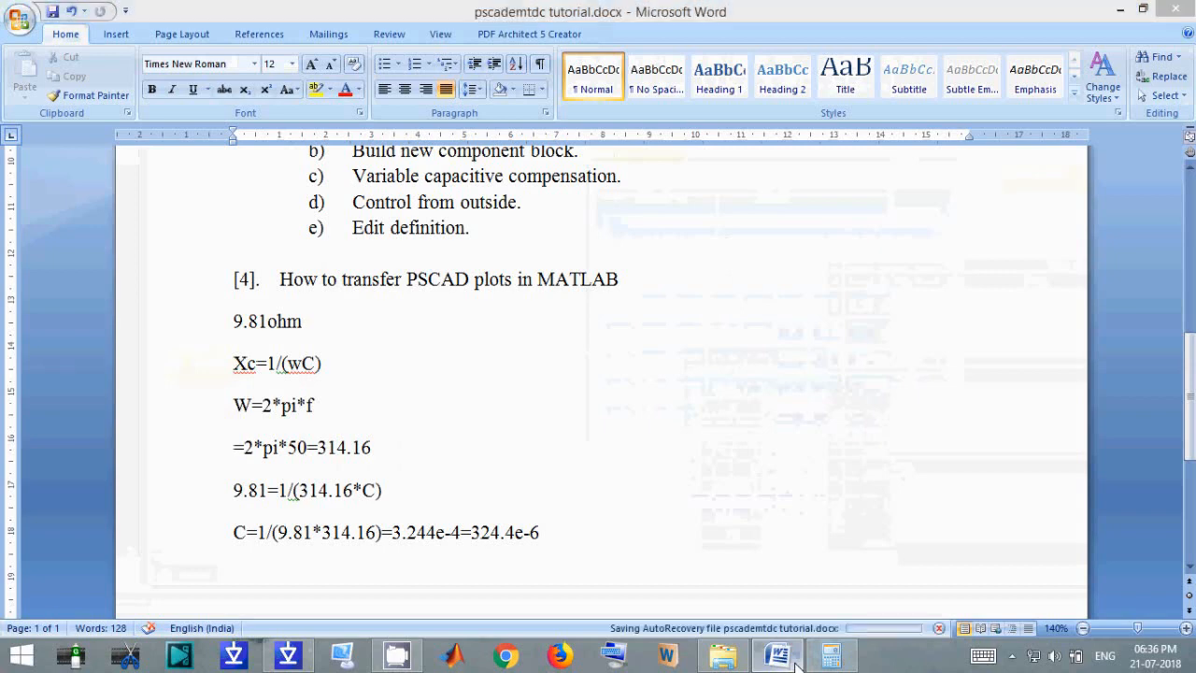
{"action": "double_click", "coordinate": [498, 180]}
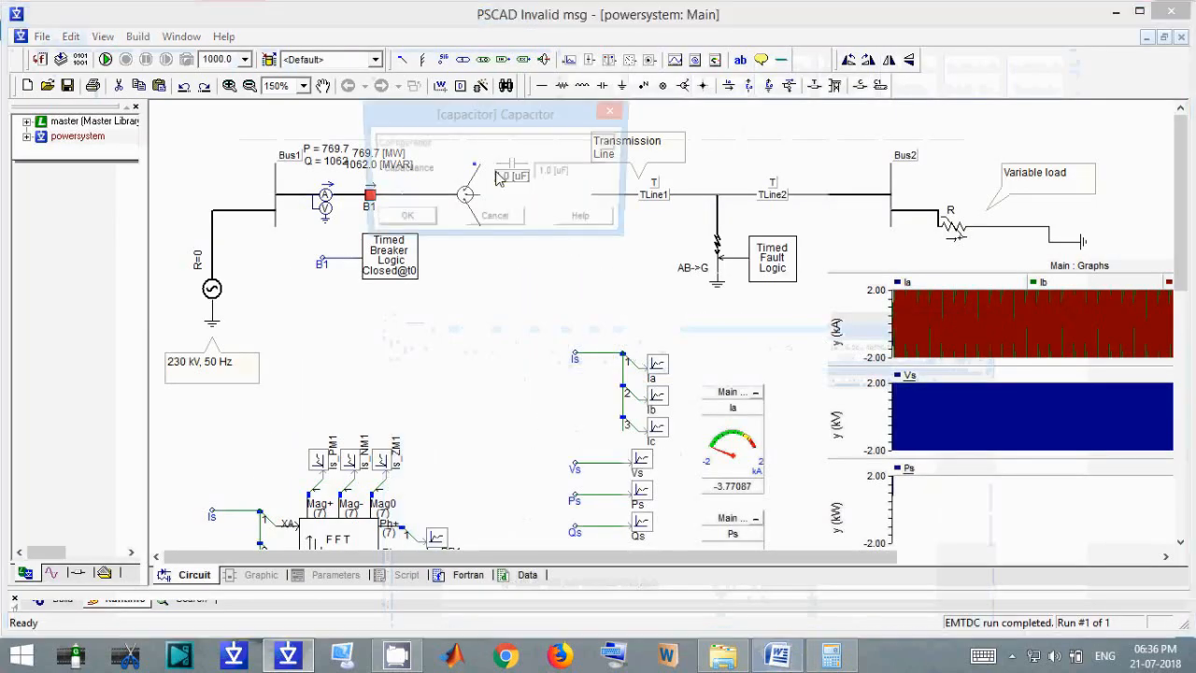
{"action": "left_click_drag", "start_coordinate": [557, 172], "coordinate": [384, 178]}
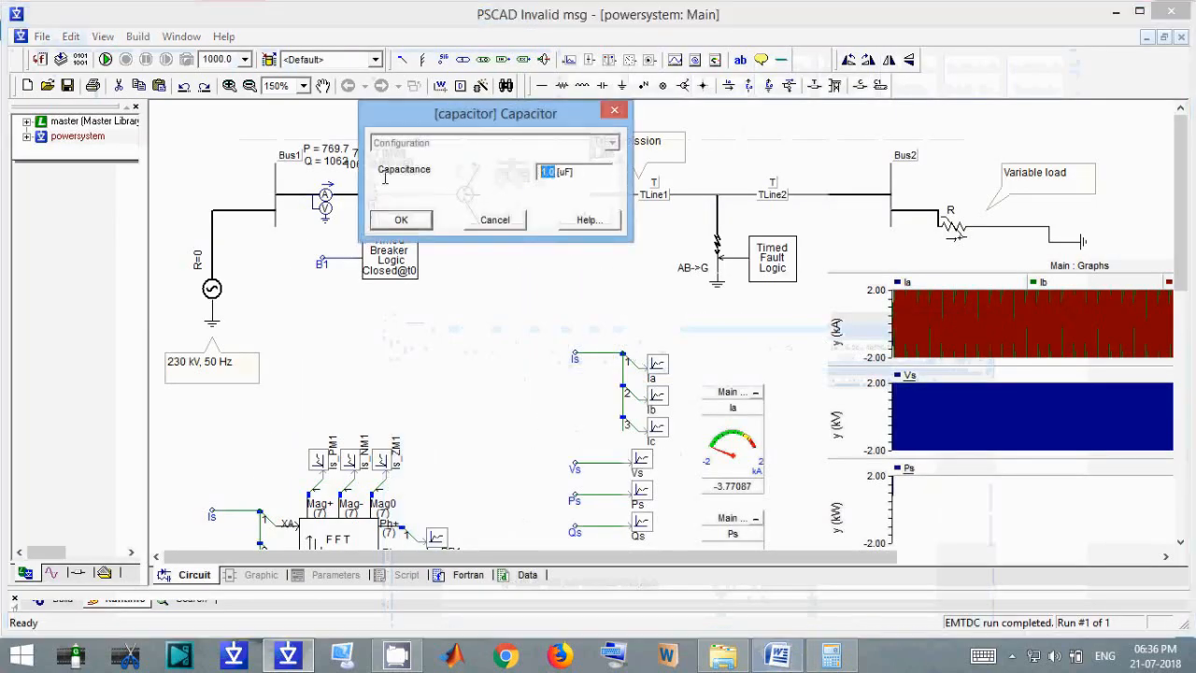
{"action": "type", "text": "324.4"}
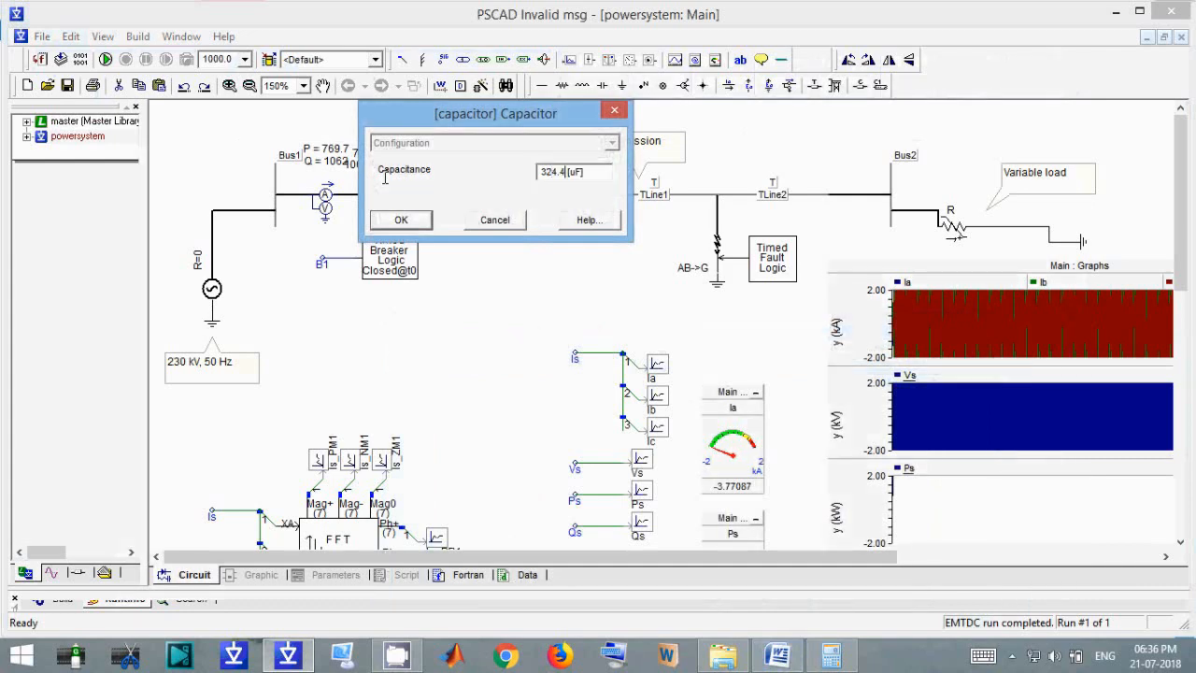
{"action": "left_click", "coordinate": [422, 221]}
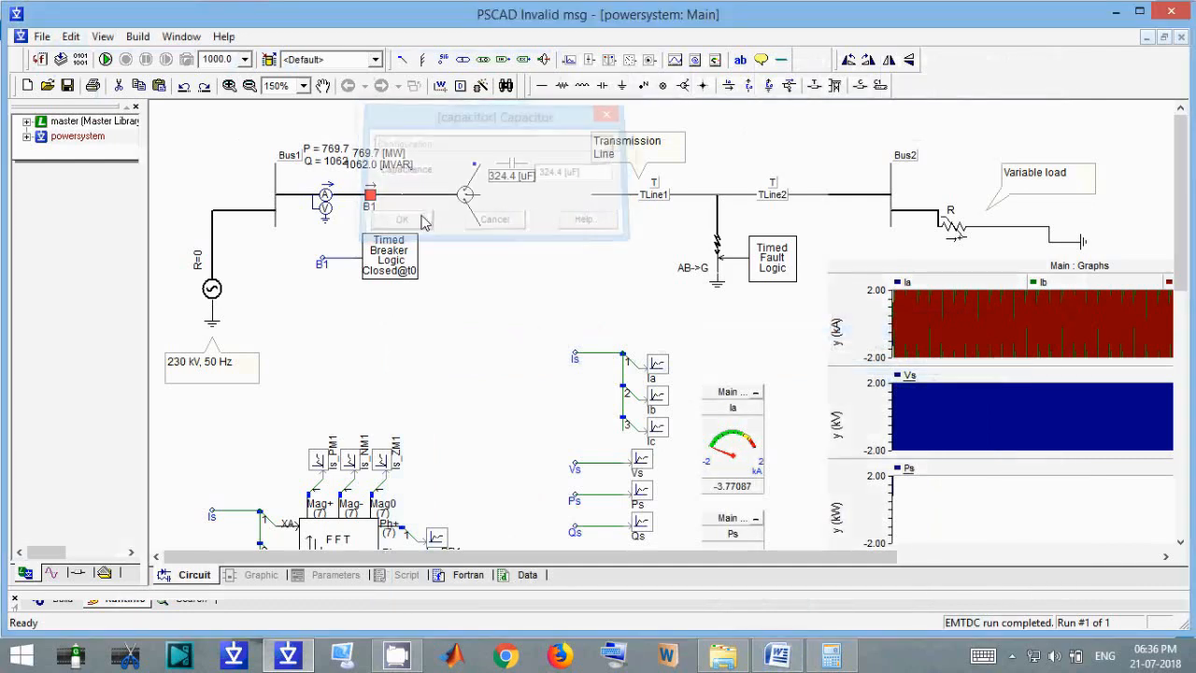
Copy the 324.4 uF capacitor onto the breakout's middle and lower phase branches
{"action": "key", "text": "ctrl+c"}
{"action": "left_click", "coordinate": [545, 210]}
{"action": "key", "text": "ctrl+v"}
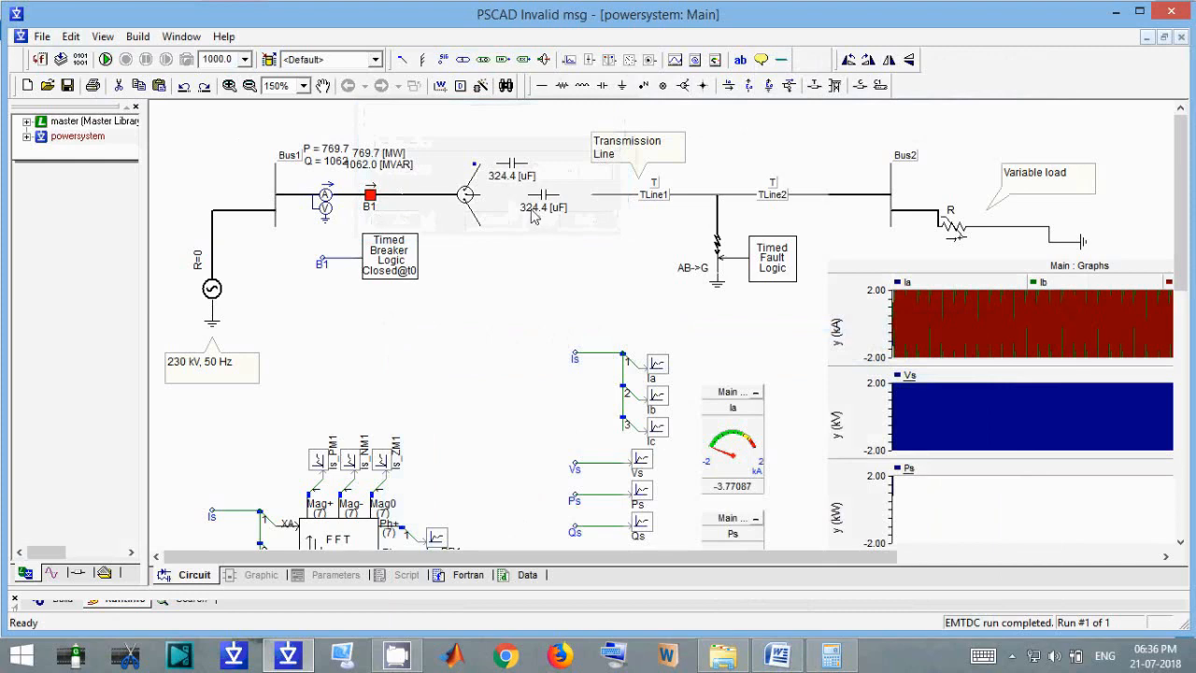
{"action": "left_click_drag", "start_coordinate": [544, 211], "coordinate": [516, 210]}
{"action": "key", "text": "ctrl+v"}
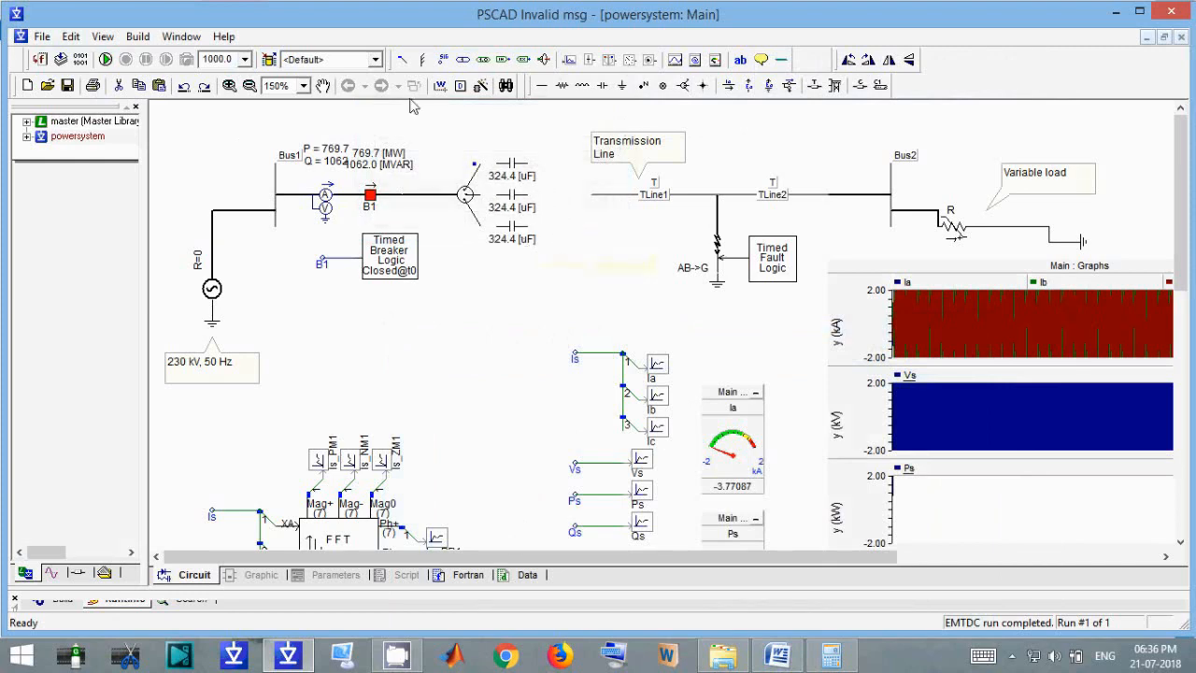
Add a mirrored copy of the breakout on the far side of the three capacitors and connect it to the TLine1 transmission line
{"action": "left_click", "coordinate": [440, 87]}
{"action": "key", "text": "Escape"}
{"action": "left_click", "coordinate": [440, 85]}
{"action": "right_click", "coordinate": [497, 228]}
{"action": "key", "text": "Escape"}
{"action": "left_click_drag", "start_coordinate": [444, 138], "coordinate": [511, 280]}
{"action": "key", "text": "ctrl+v"}
{"action": "left_click", "coordinate": [400, 316]}
{"action": "left_click_drag", "start_coordinate": [523, 322], "coordinate": [580, 193]}
{"action": "left_click", "coordinate": [581, 225]}
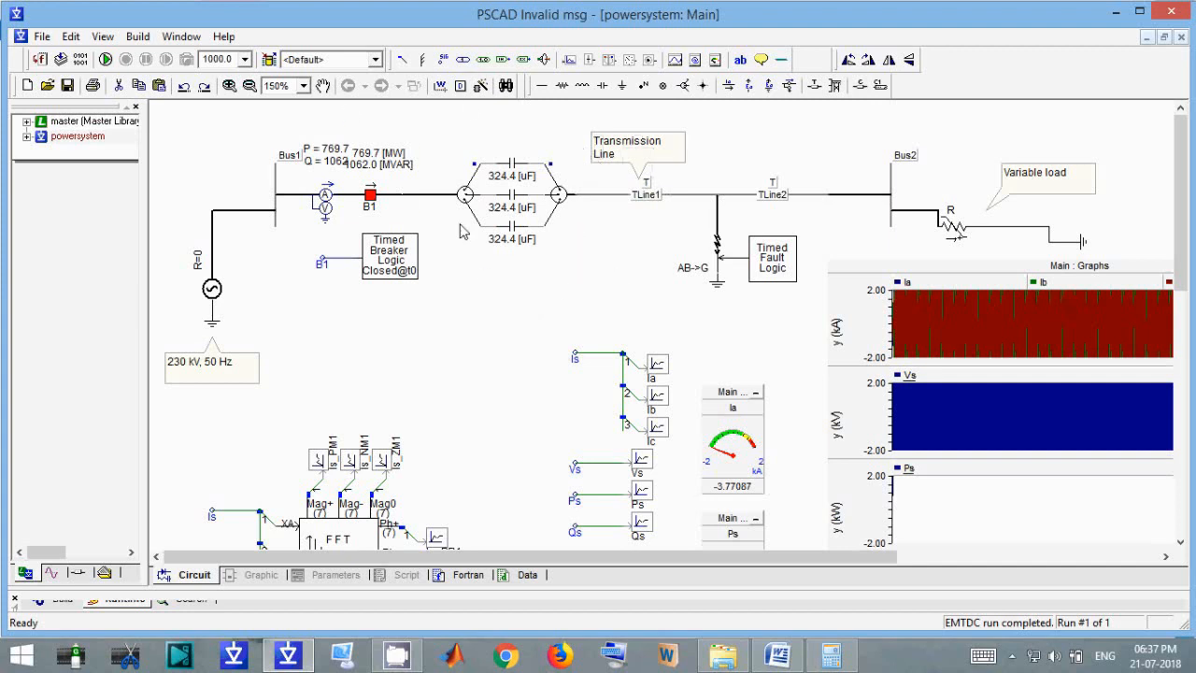
Add a sticky note reading "30% capacitive compensation" above the three capacitors
{"action": "left_click", "coordinate": [637, 148]}
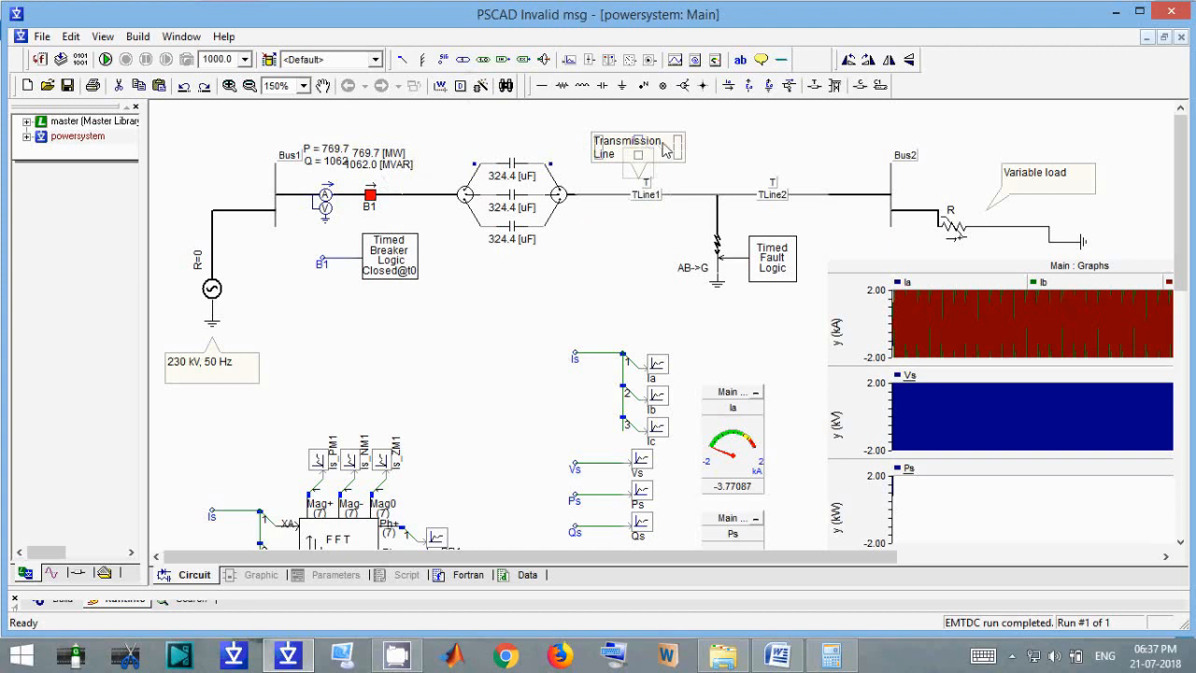
{"action": "left_click", "coordinate": [761, 59]}
{"action": "left_click", "coordinate": [500, 128]}
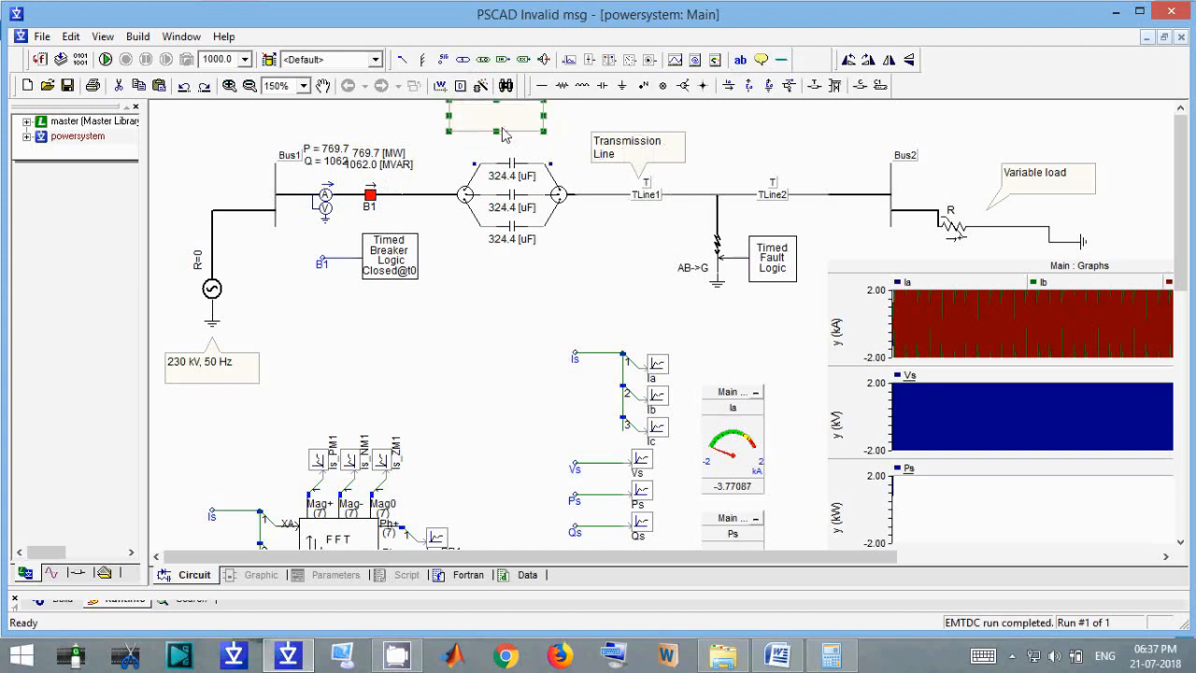
{"action": "double_click", "coordinate": [499, 128]}
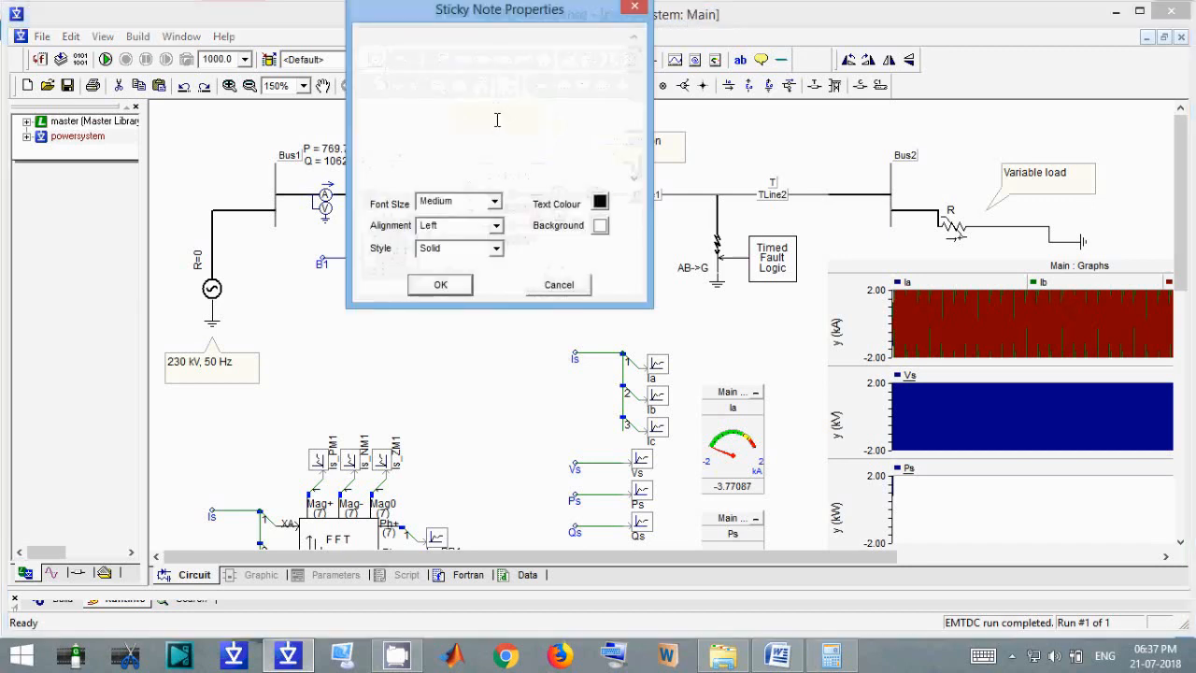
{"action": "type", "text": "30% capacitive co"}
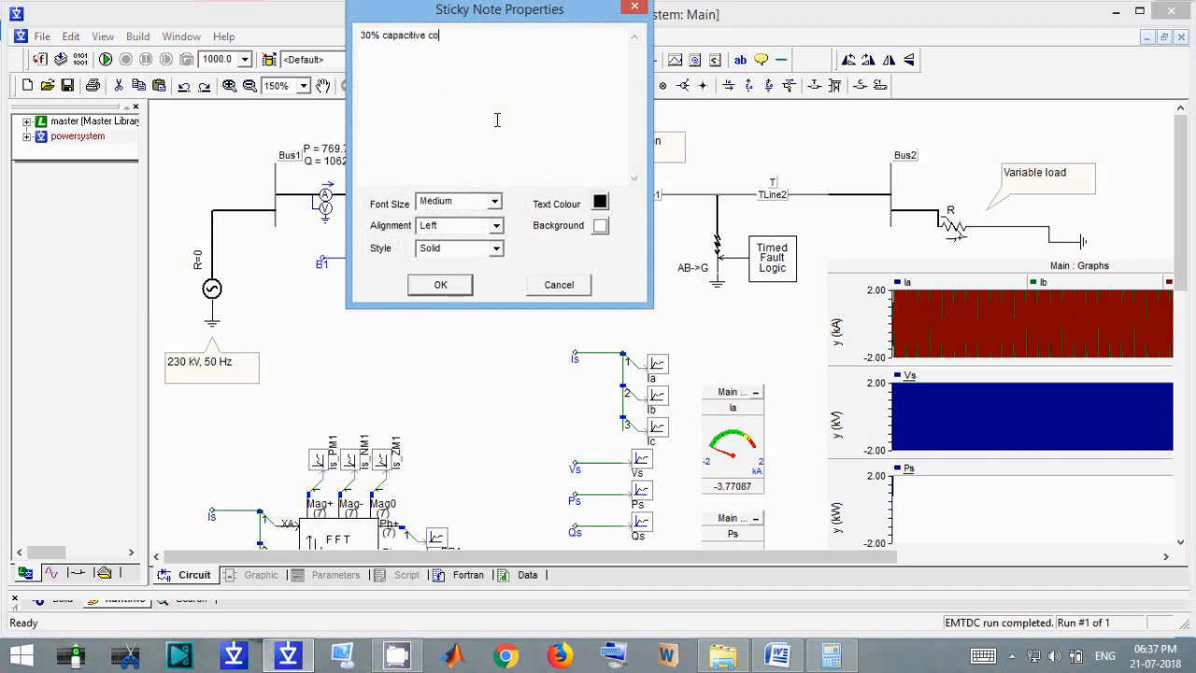
{"action": "type", "text": "nsation"}
{"action": "left_click", "coordinate": [440, 286]}
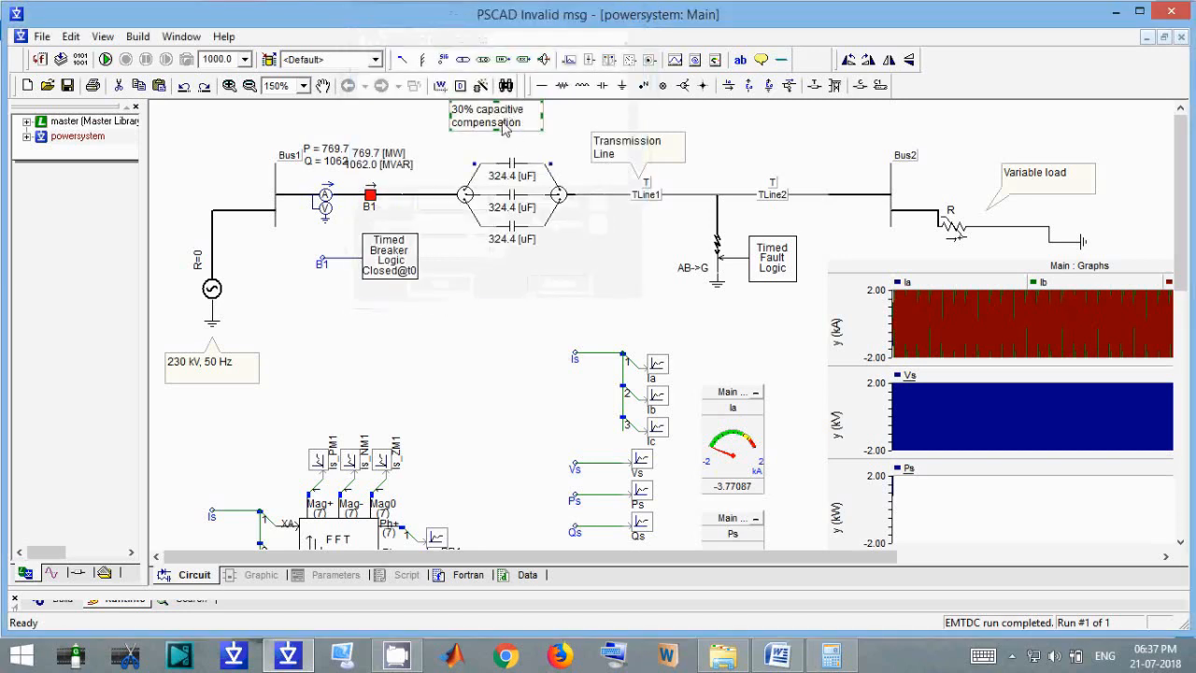
Give the compensation note a pointer toward the capacitors and centre the note above them
{"action": "left_click", "coordinate": [520, 144]}
{"action": "mouse_move", "coordinate": [496, 122]}
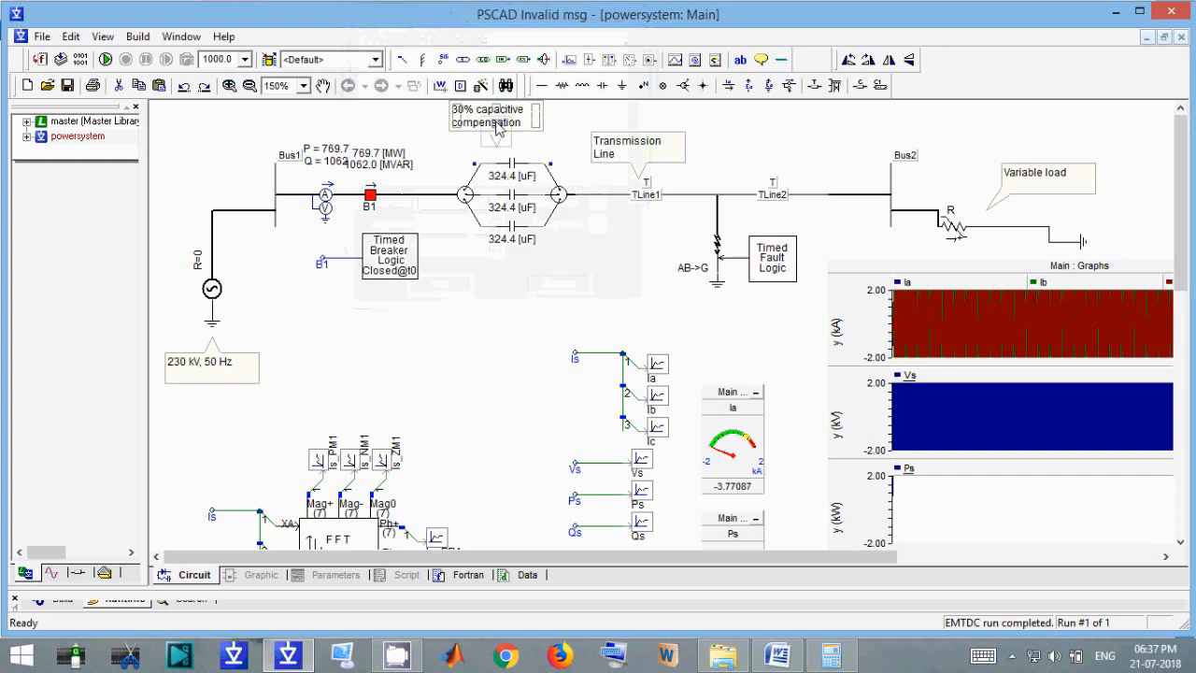
{"action": "left_click_drag", "start_coordinate": [531, 124], "coordinate": [547, 127]}
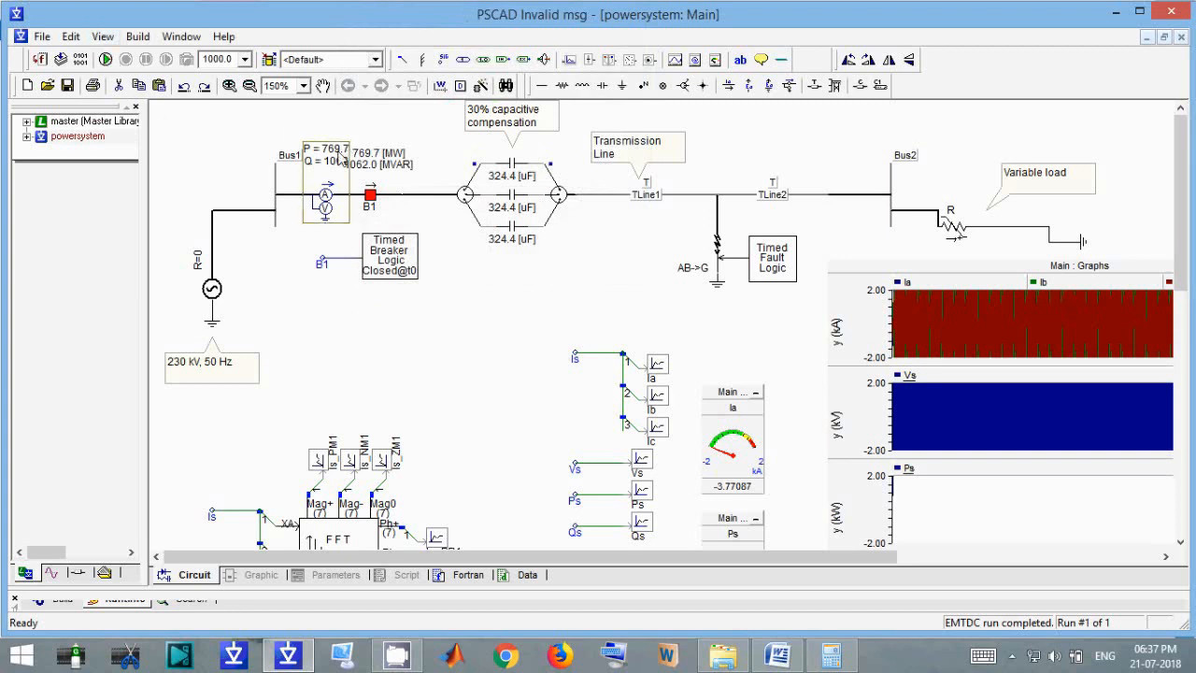
Run the simulation of the compensated circuit and check the tutorial outline in the Word document
{"action": "left_click", "coordinate": [109, 57]}
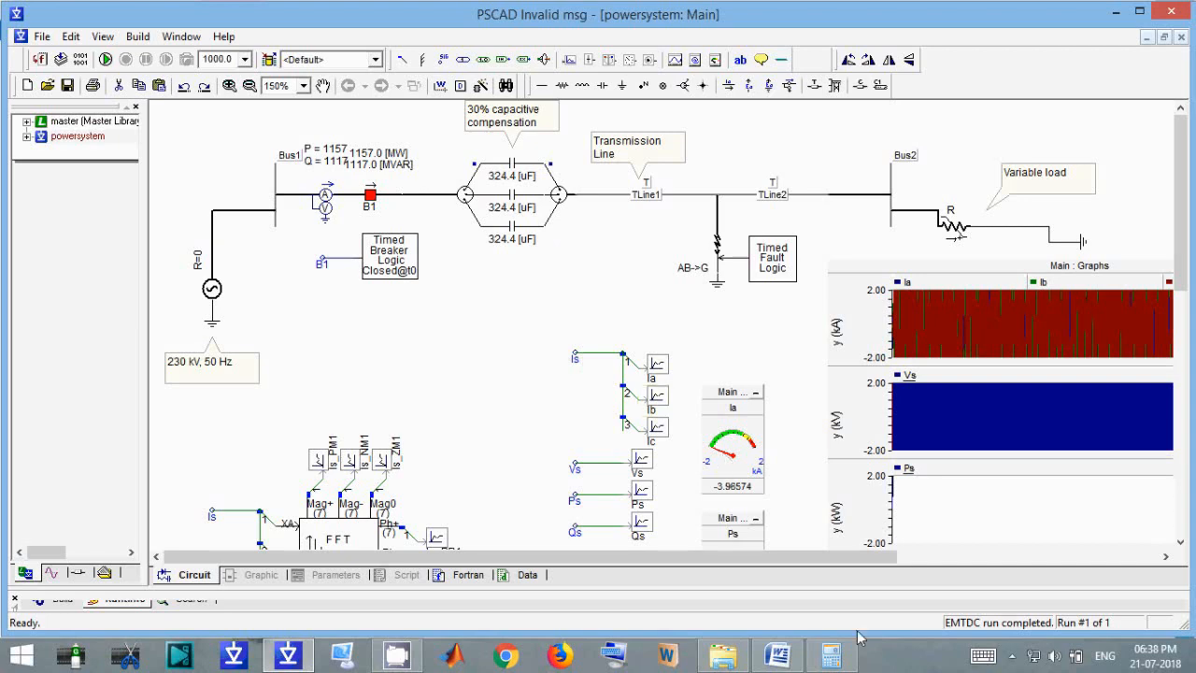
{"action": "left_click", "coordinate": [783, 664]}
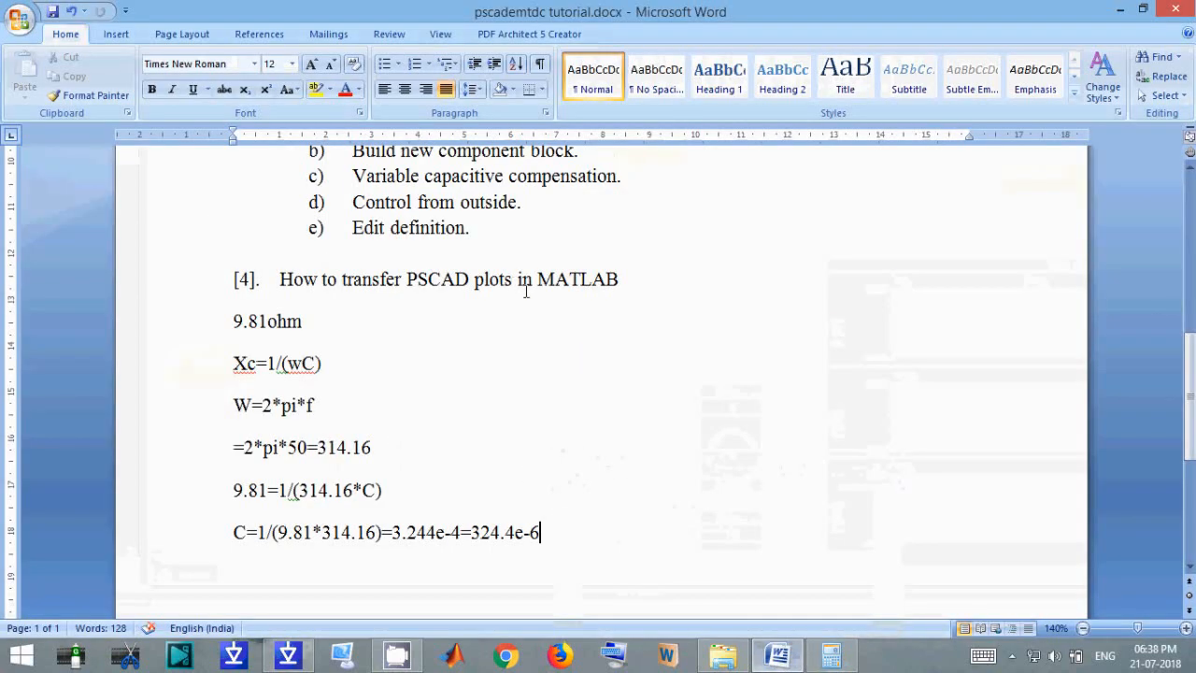
{"action": "scroll", "coordinate": [524, 289], "scroll_direction": "up", "scroll_amount": 3}
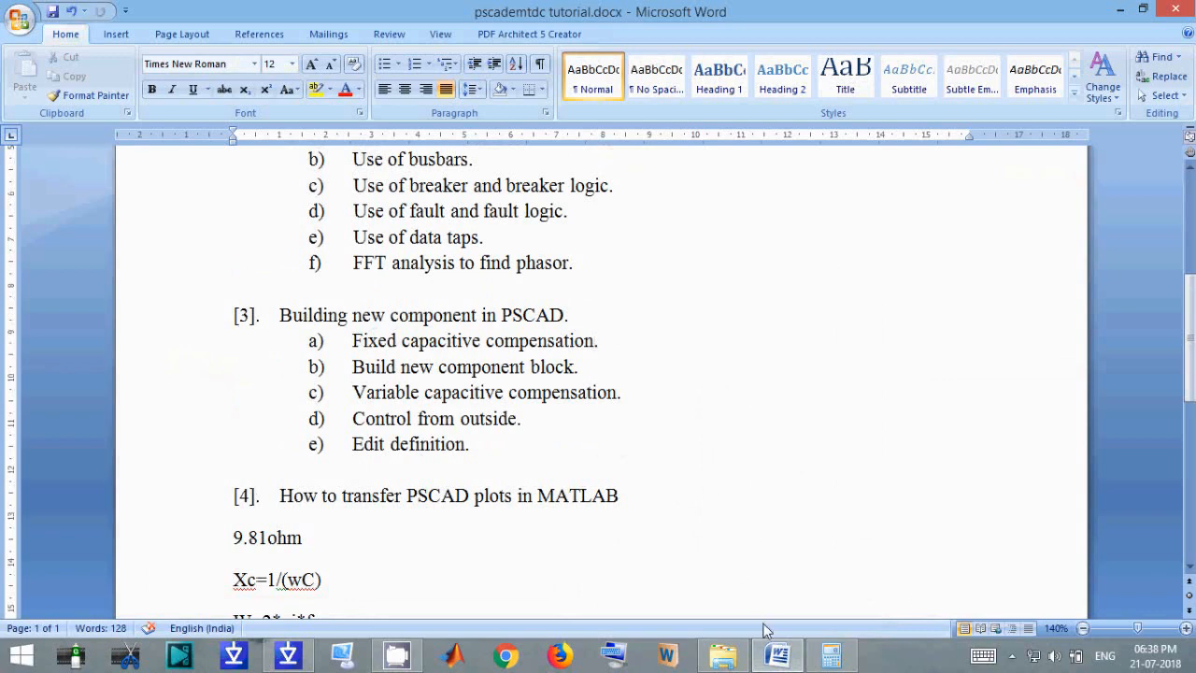
{"action": "left_click", "coordinate": [775, 660]}
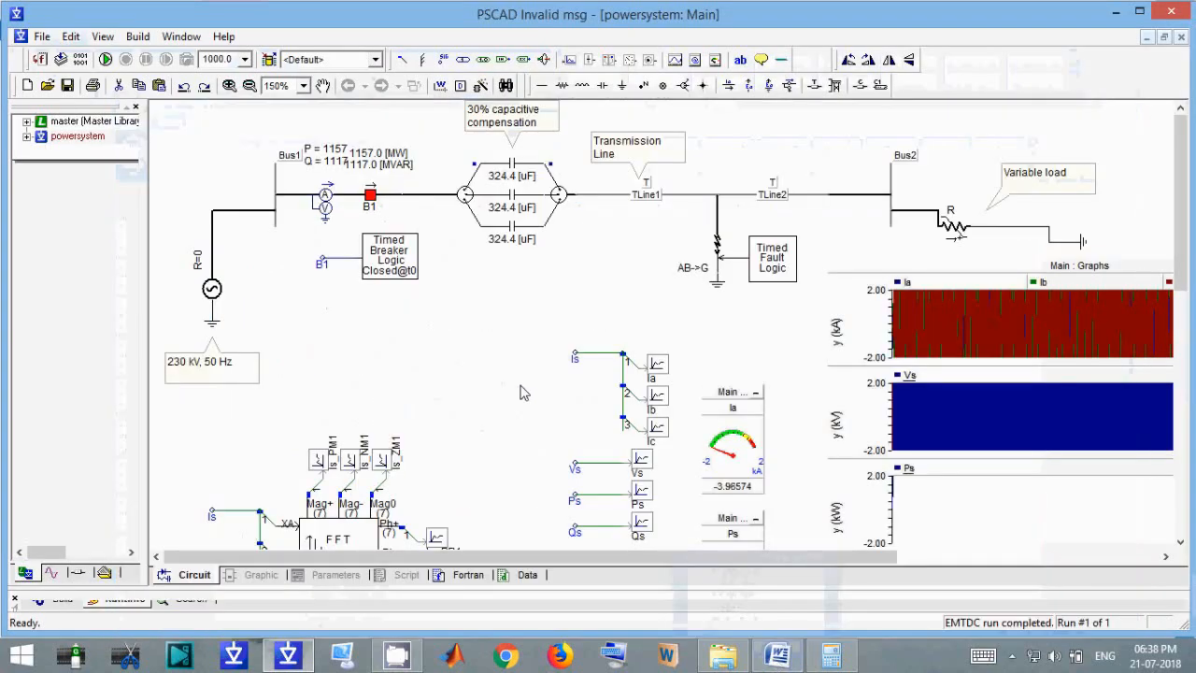
Bring up Calculator over the PSCAD circuit and close it
{"action": "left_click", "coordinate": [829, 658]}
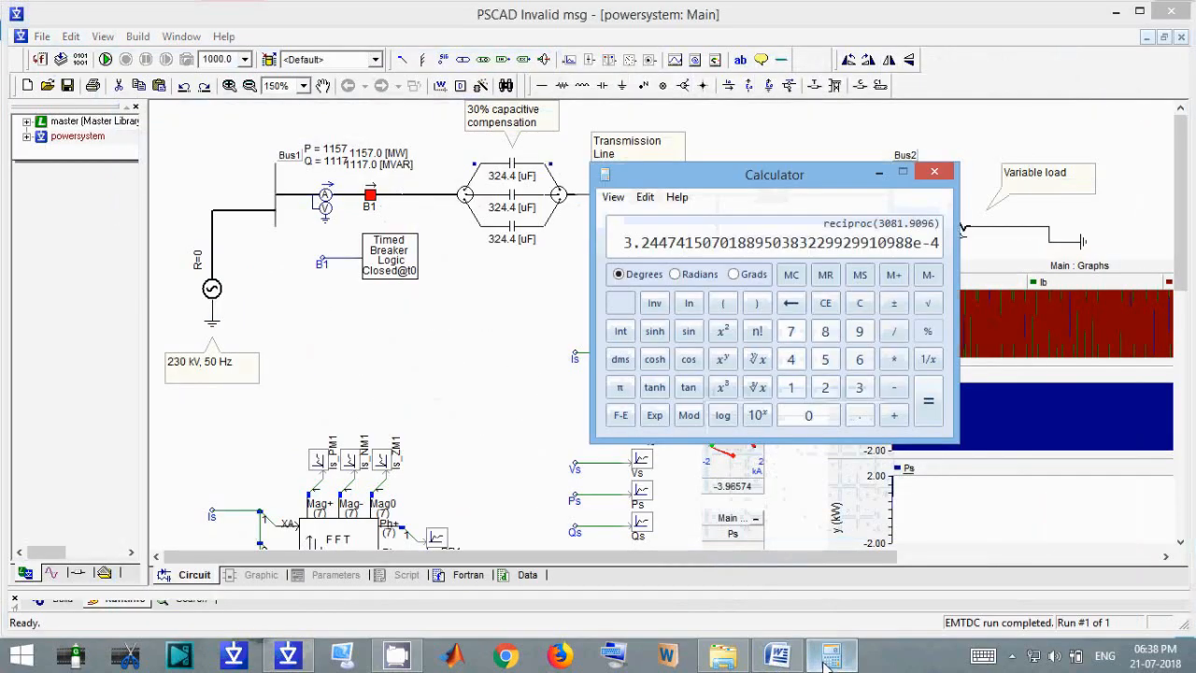
{"action": "left_click", "coordinate": [829, 659]}
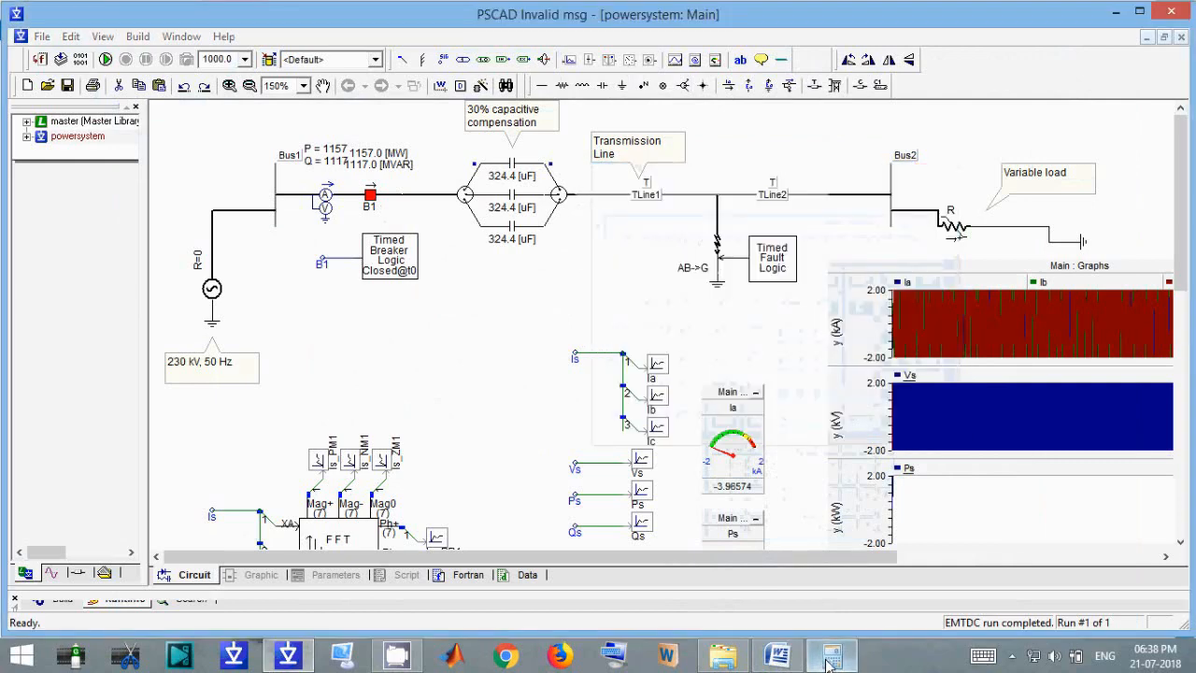
{"action": "left_click", "coordinate": [828, 658]}
{"action": "left_click", "coordinate": [937, 173]}
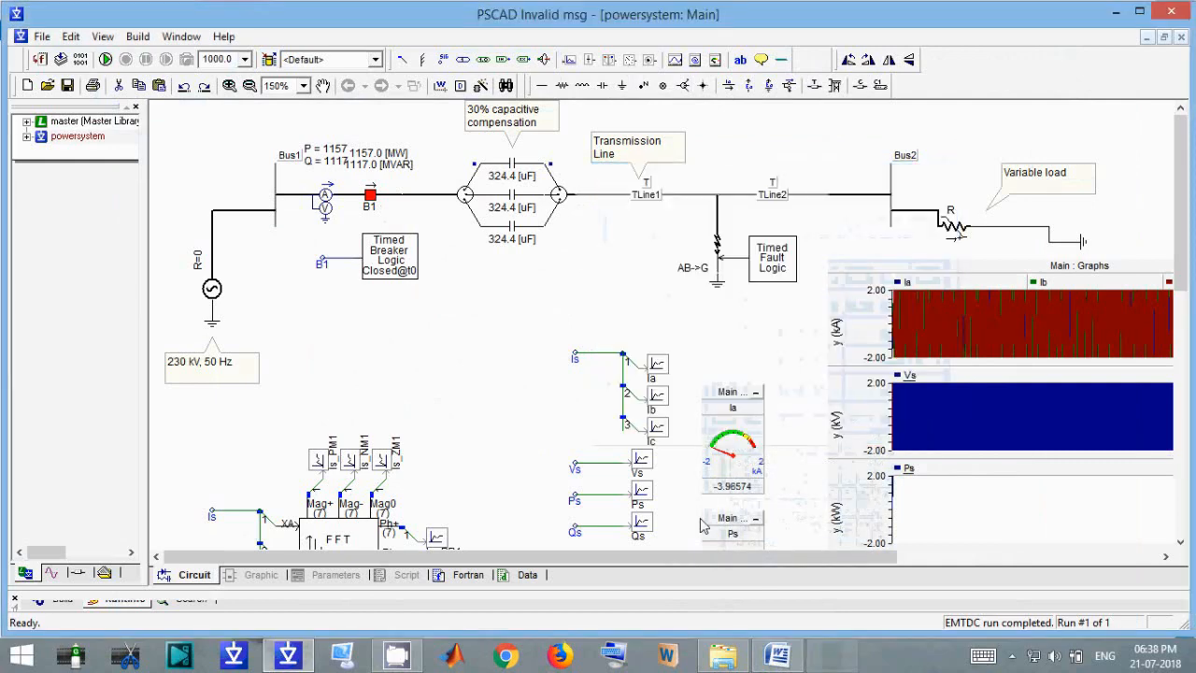
Look up the section on building a new component in the Word tutorial outline and return to the PSCAD circuit
{"action": "left_click", "coordinate": [778, 658]}
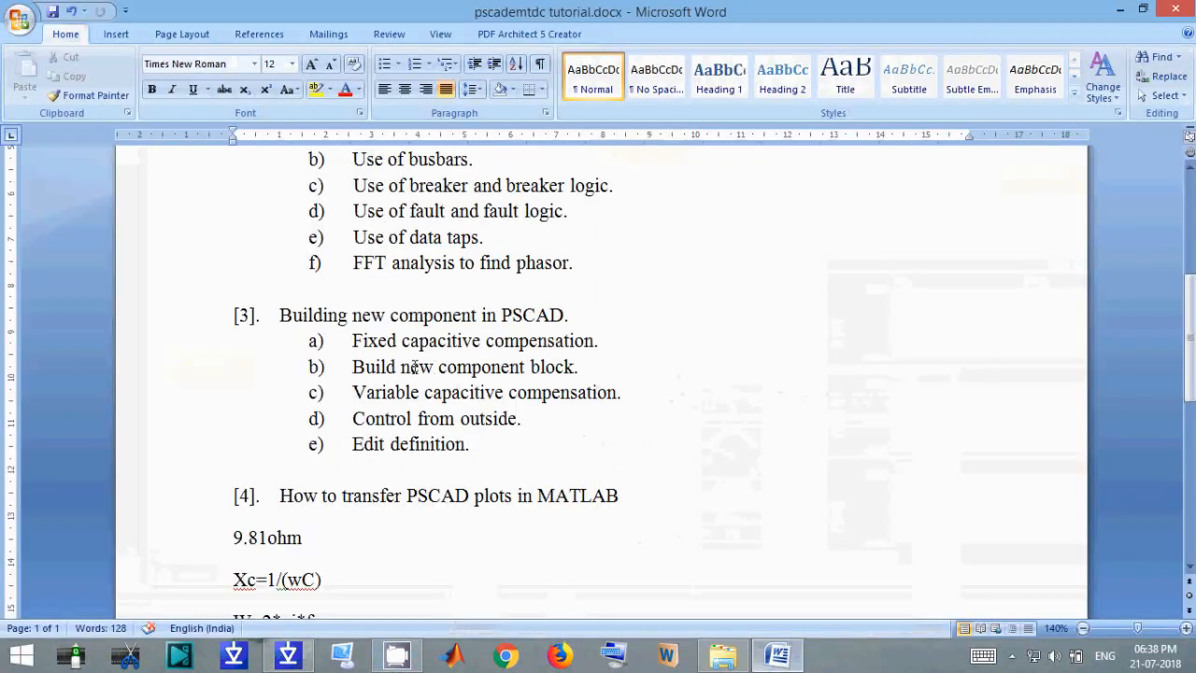
{"action": "left_click", "coordinate": [802, 662]}
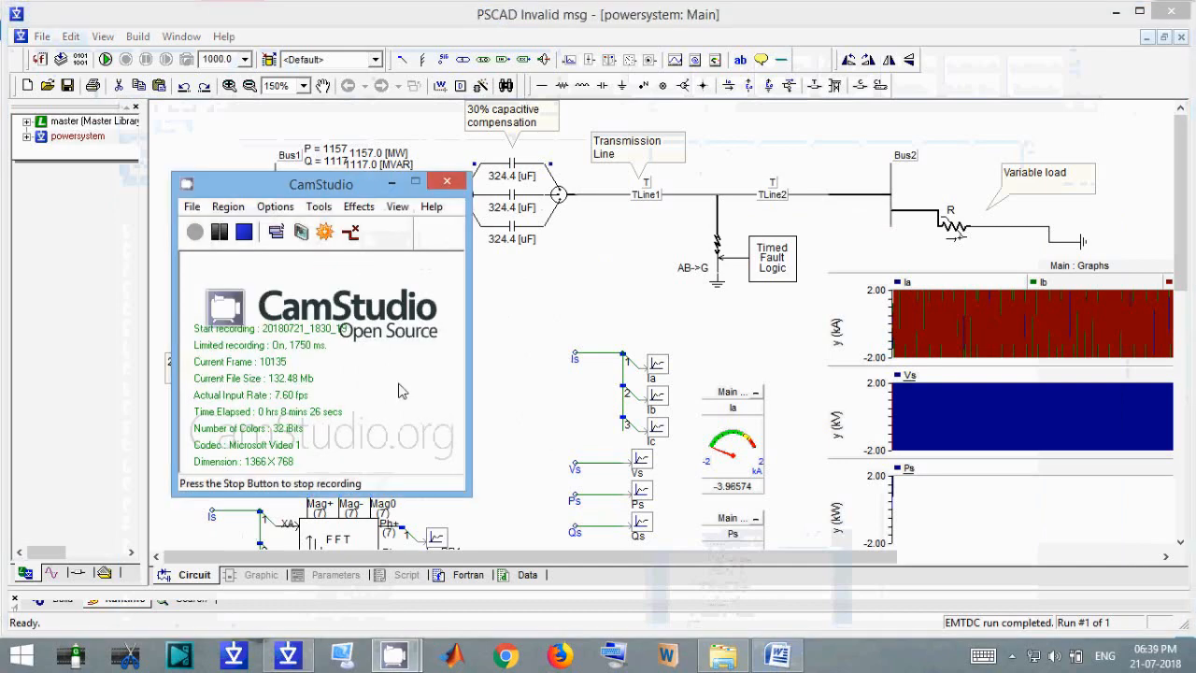
{"action": "left_click", "coordinate": [524, 368]}
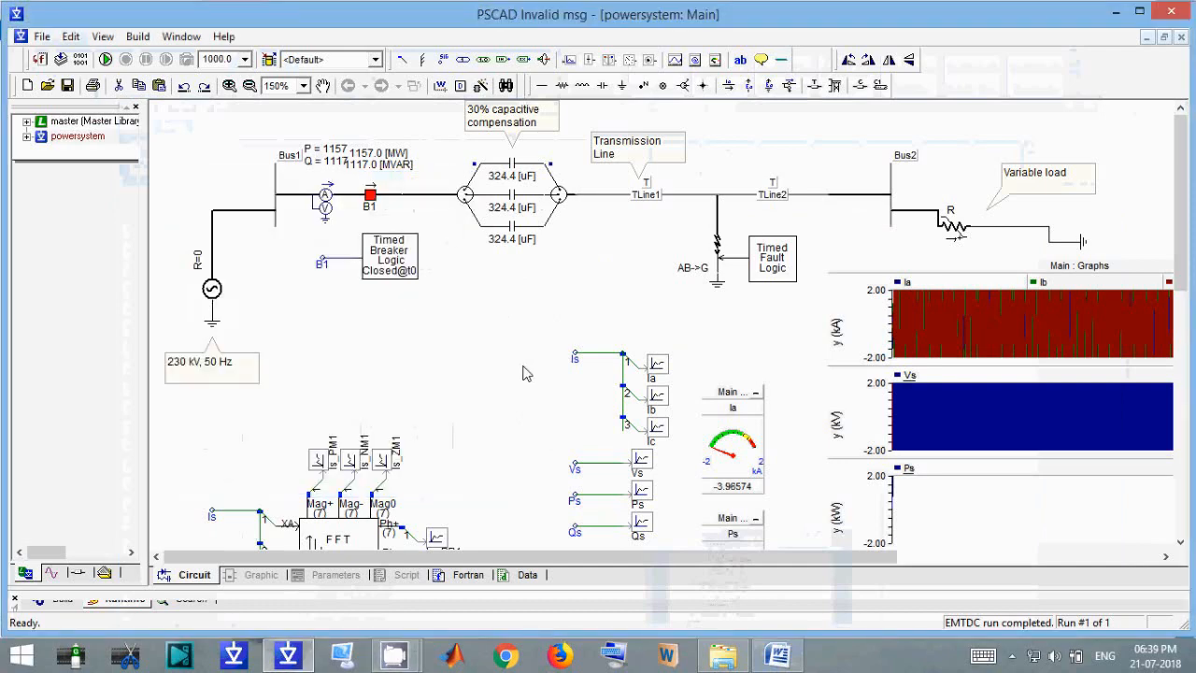
Define a new page-module component named "cap comp", titled "Capacitive" and "Compensation" on two lines, with one left and one right connection
{"action": "right_click", "coordinate": [484, 313]}
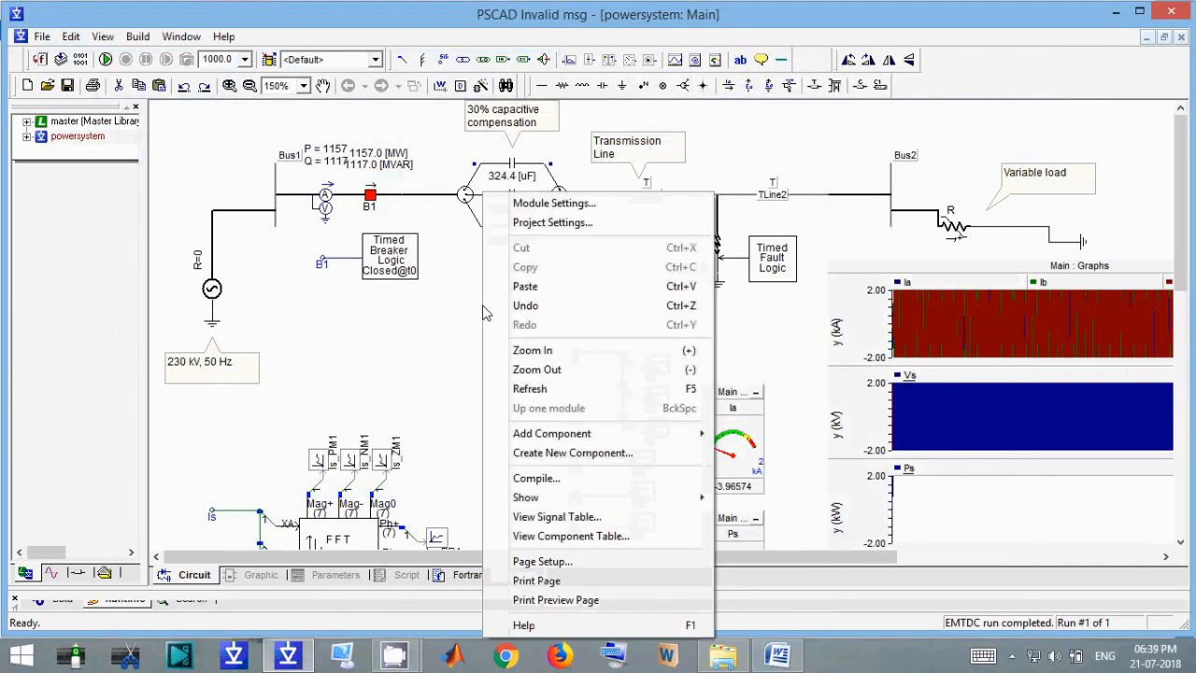
{"action": "left_click", "coordinate": [551, 456]}
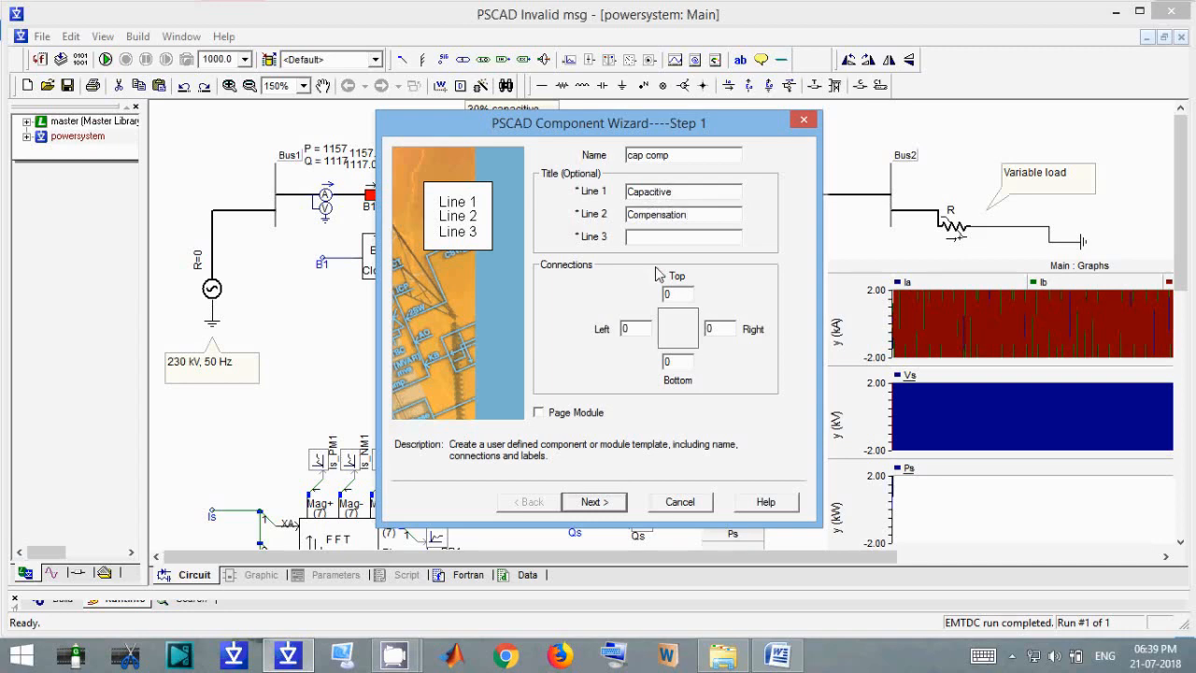
{"action": "left_click_drag", "start_coordinate": [647, 130], "coordinate": [919, 90]}
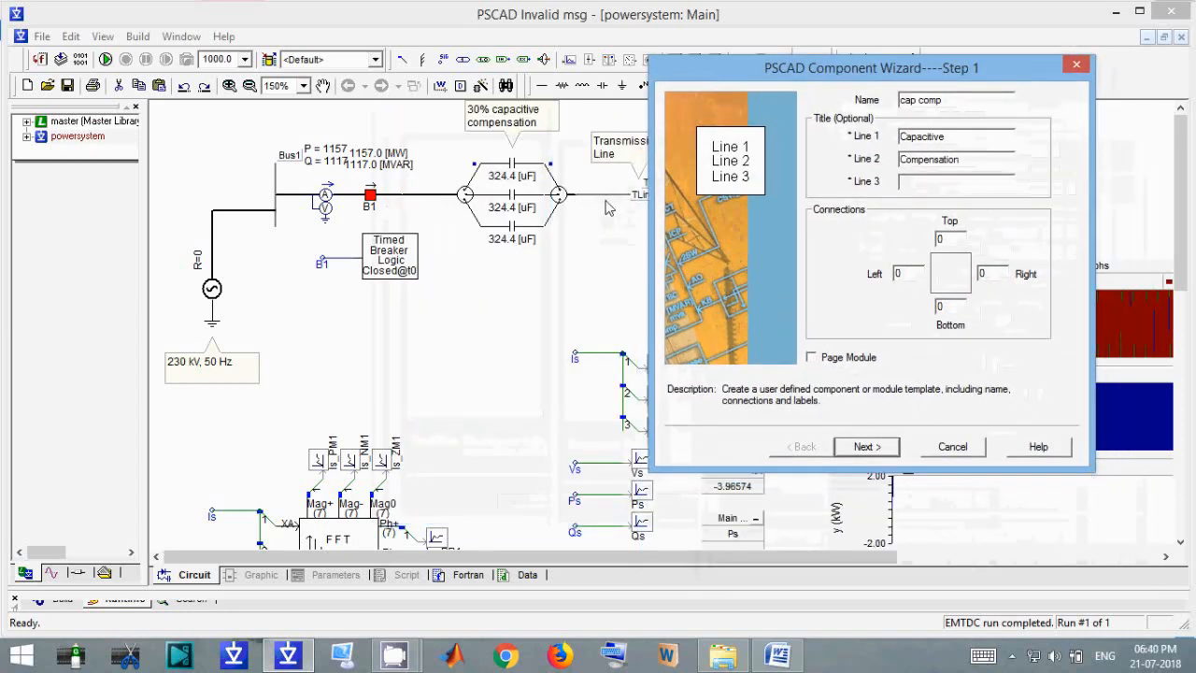
{"action": "double_click", "coordinate": [917, 277]}
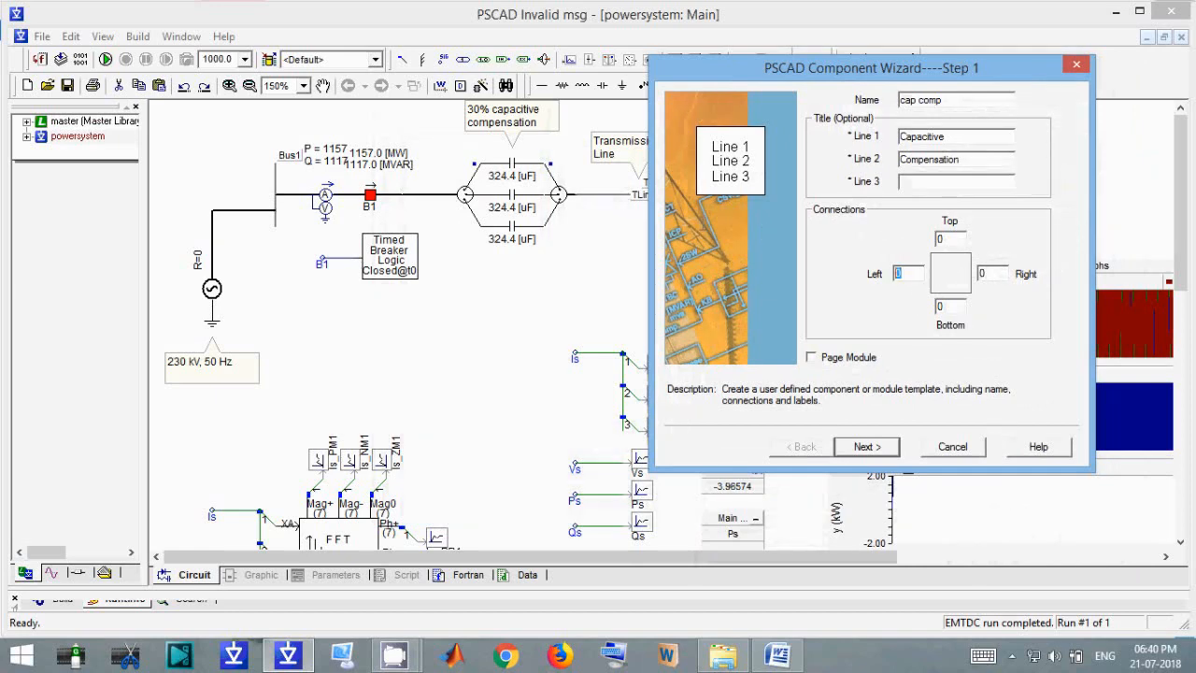
{"action": "double_click", "coordinate": [985, 273]}
{"action": "left_click", "coordinate": [865, 448]}
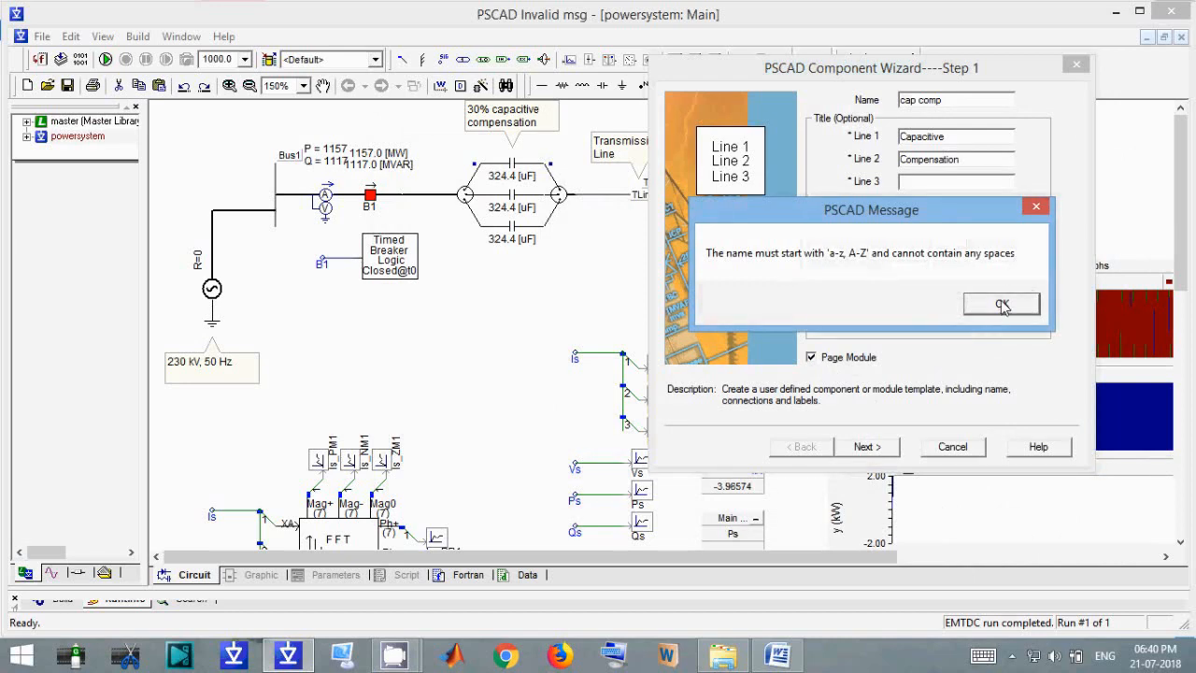
Correct the new component's name to cap_comp and continue to its connection settings
{"action": "left_click", "coordinate": [1002, 306]}
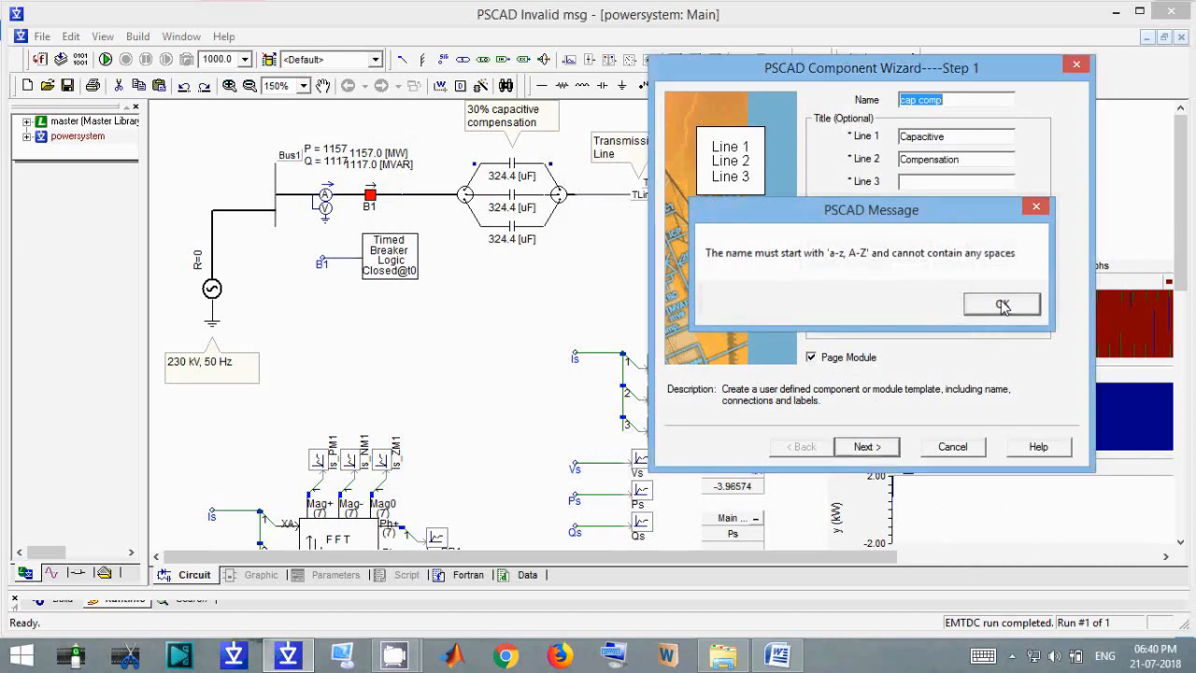
{"action": "left_click", "coordinate": [919, 98]}
{"action": "key", "text": "BackSpace"}
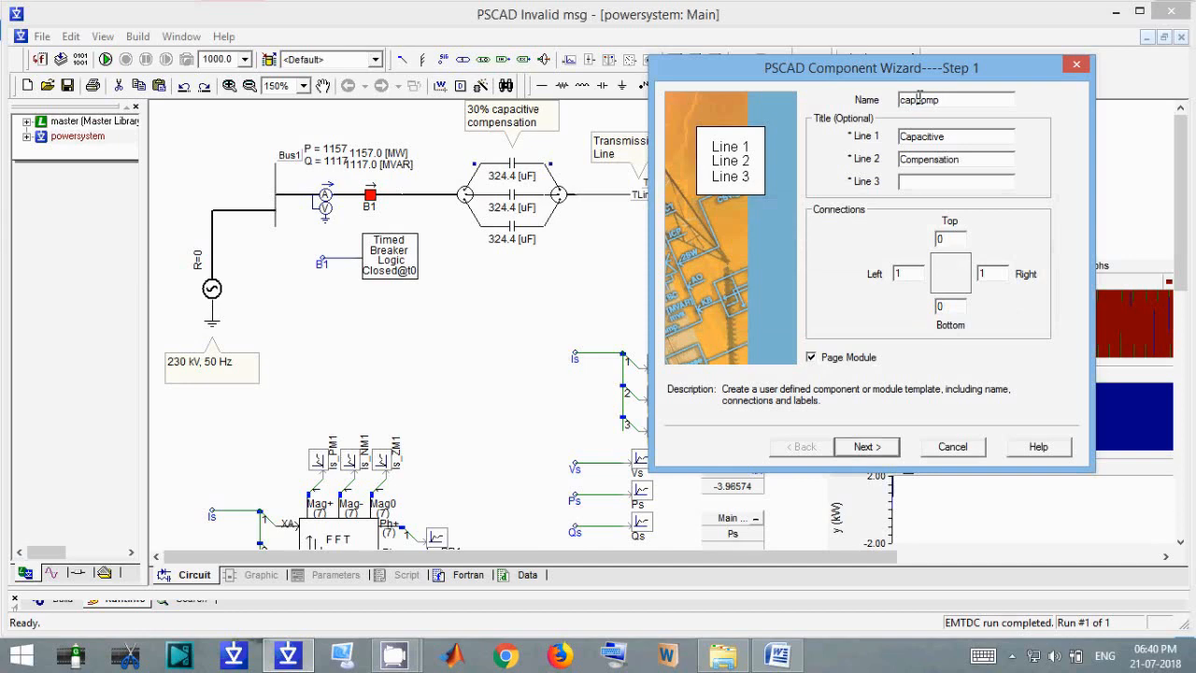
{"action": "type", "text": "_"}
{"action": "left_click", "coordinate": [863, 446]}
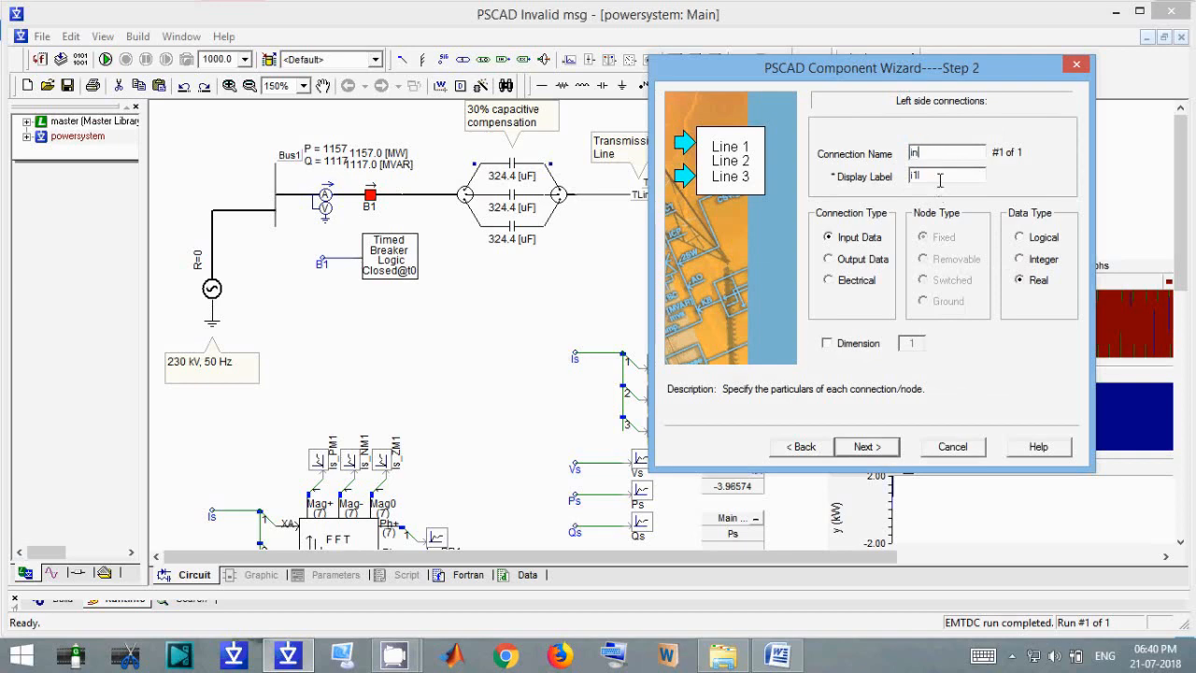
Define the left connection as a fixed electrical node named "in" with display label "a" and dimension 3
{"action": "left_click_drag", "start_coordinate": [941, 176], "coordinate": [835, 175]}
{"action": "type", "text": "a"}
{"action": "left_click", "coordinate": [828, 280]}
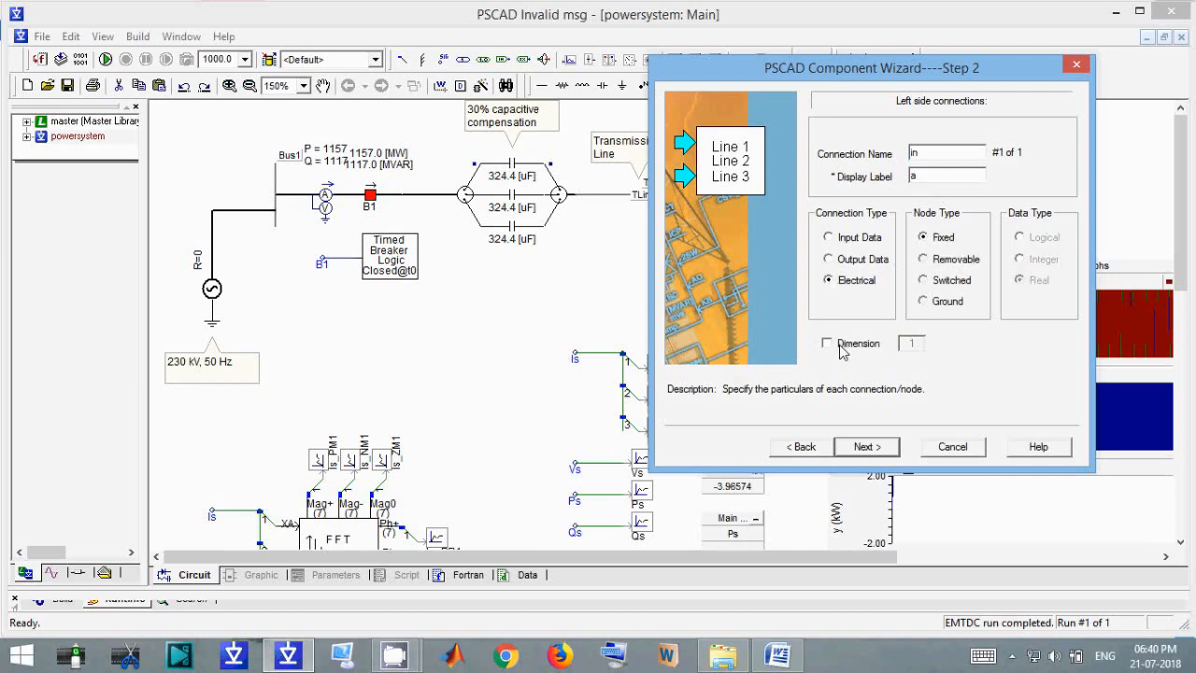
{"action": "left_click", "coordinate": [826, 344]}
{"action": "double_click", "coordinate": [912, 343]}
{"action": "left_click", "coordinate": [866, 446]}
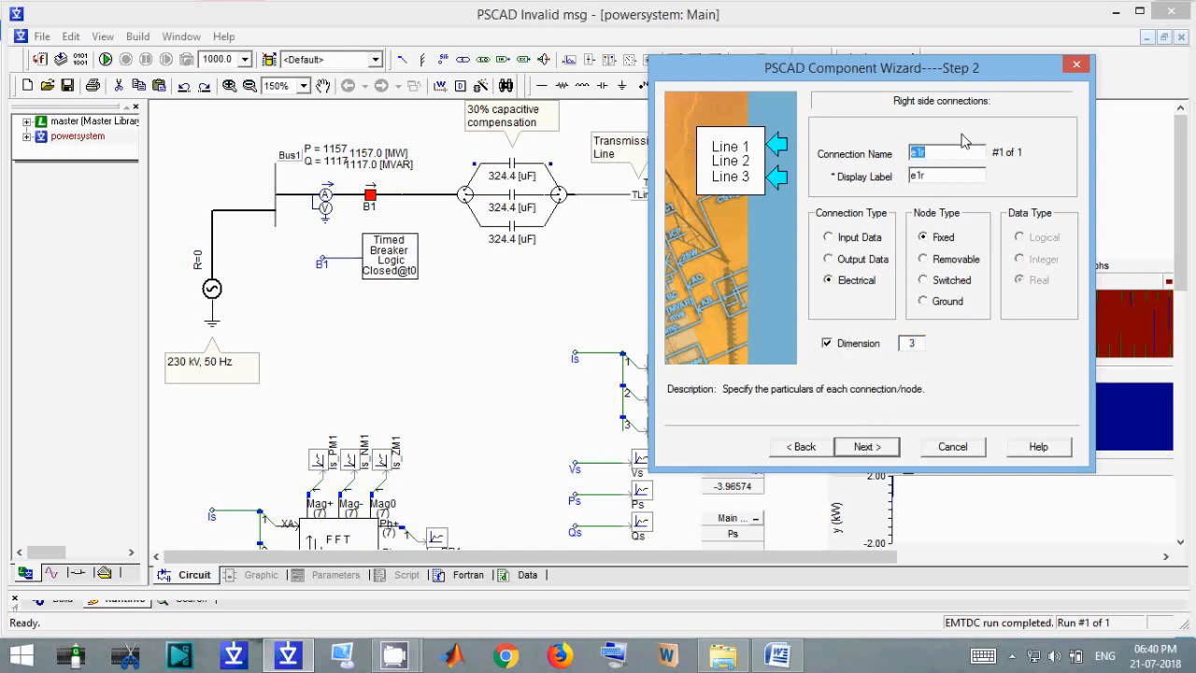
Name the right electrical connection "out" with display label "b", keeping dimension 3
{"action": "type", "text": "out"}
{"action": "double_click", "coordinate": [904, 176]}
{"action": "type", "text": "b"}
{"action": "left_click", "coordinate": [867, 449]}
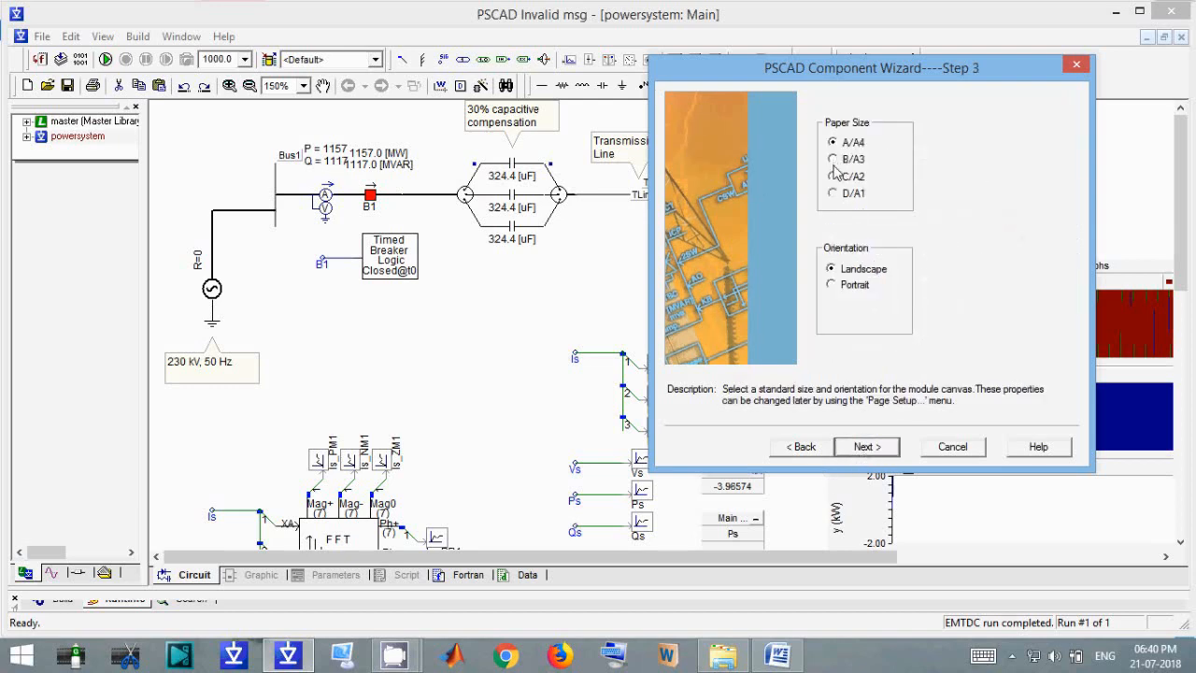
Accept the A/A4 landscape page, create the component and place its block below the three capacitors
{"action": "left_click", "coordinate": [861, 448]}
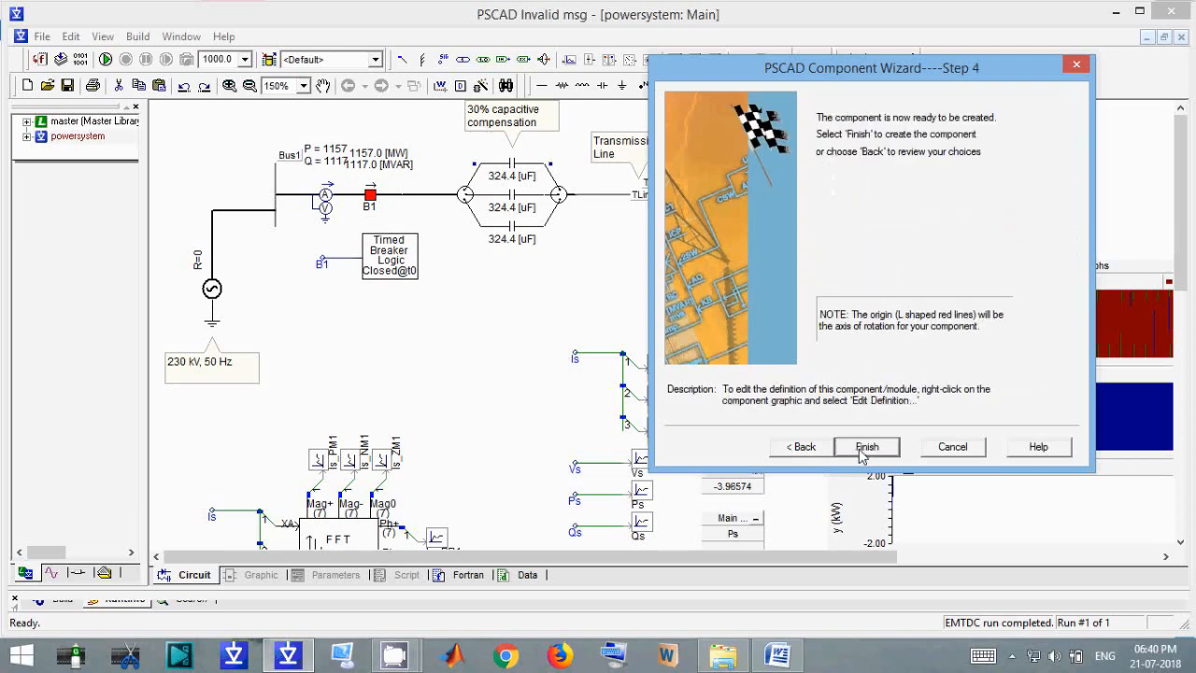
{"action": "left_click", "coordinate": [864, 448]}
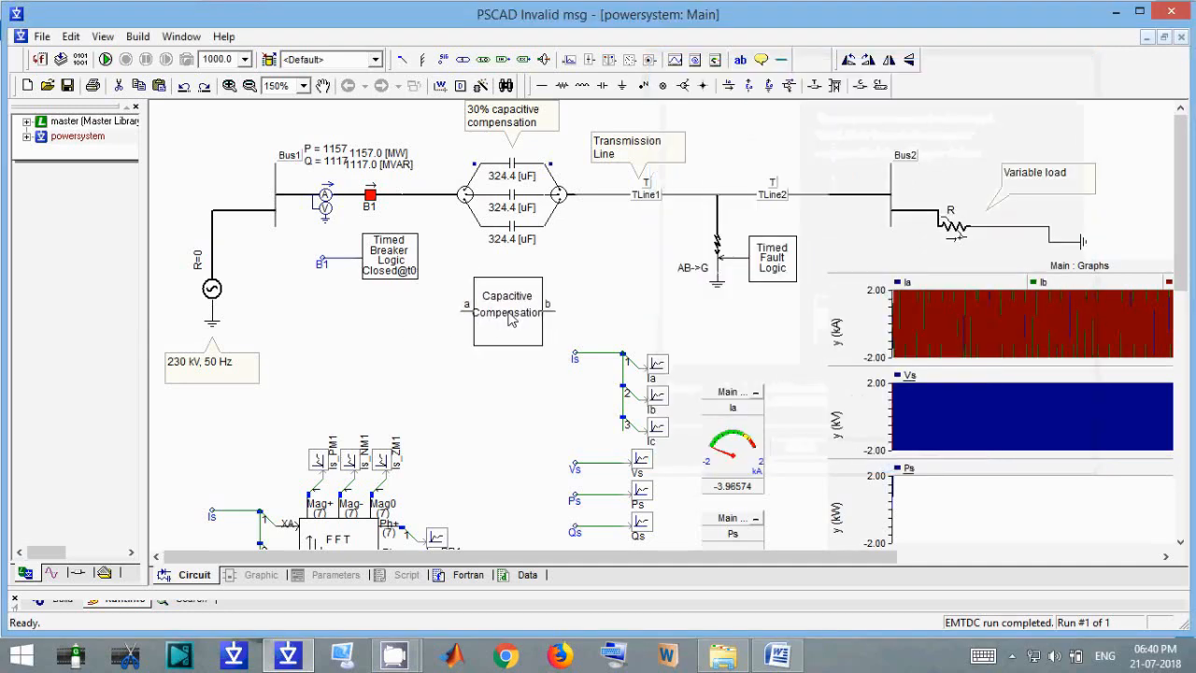
{"action": "left_click", "coordinate": [499, 312]}
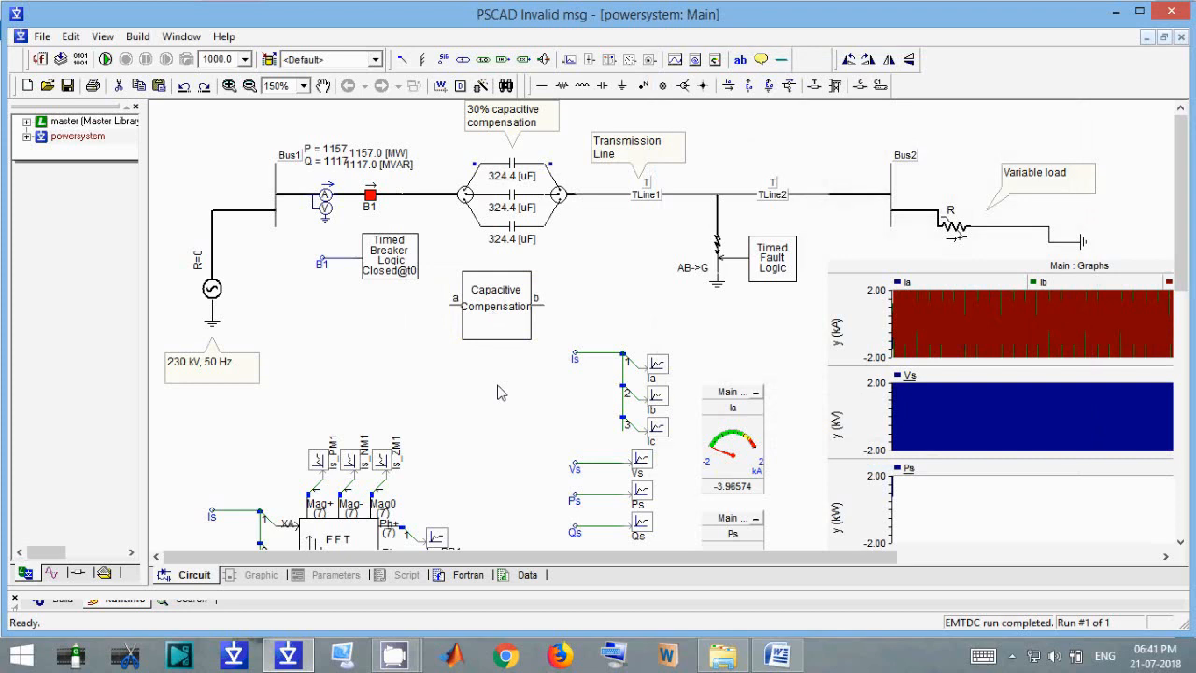
Open the Capacitive Compensation block's definition and move the in connection with its line and label "a" outward from the box
{"action": "right_click", "coordinate": [510, 340]}
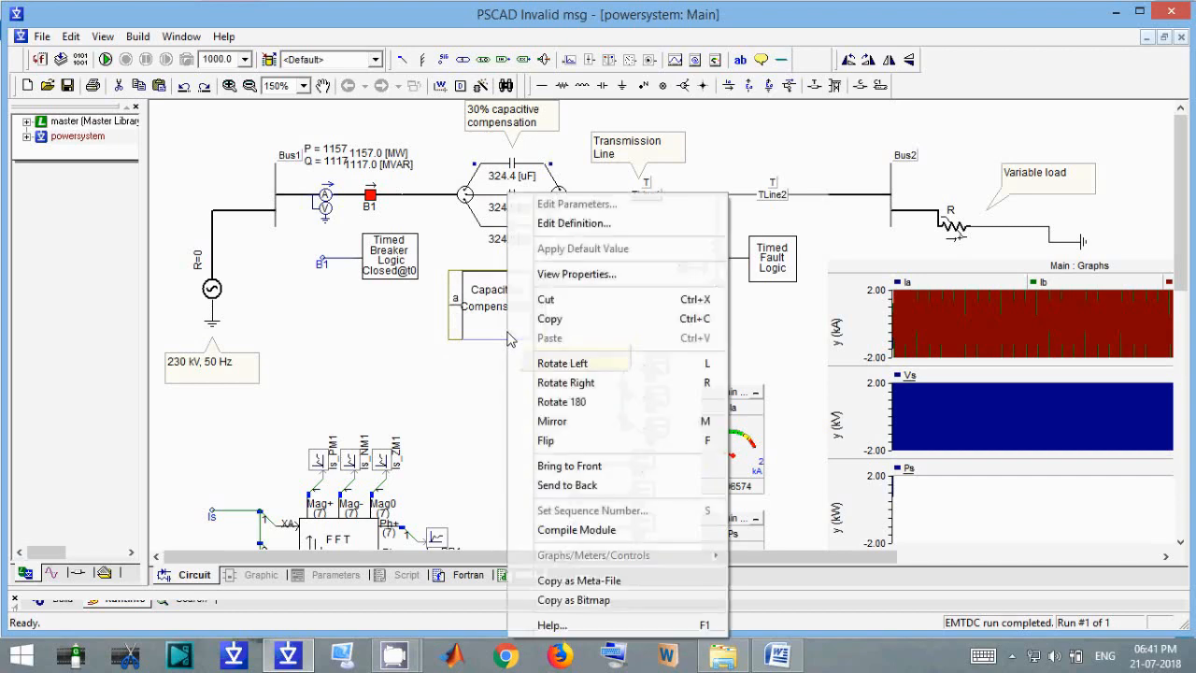
{"action": "left_click", "coordinate": [563, 226]}
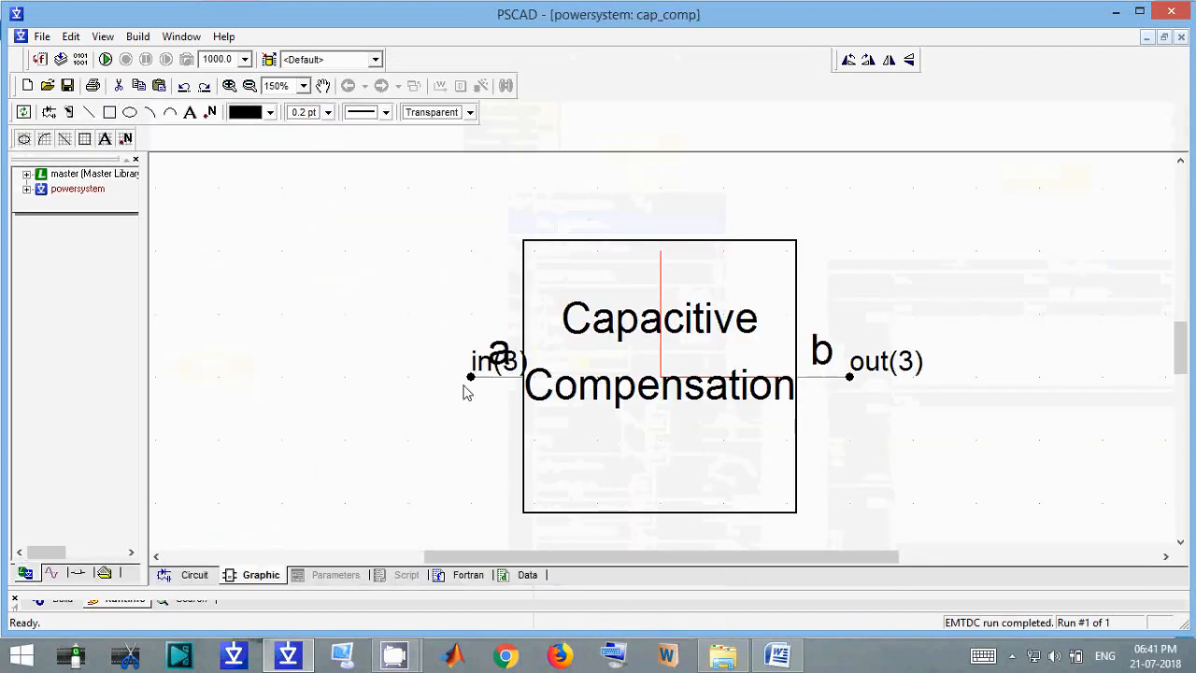
{"action": "left_click_drag", "start_coordinate": [427, 316], "coordinate": [564, 405]}
{"action": "key", "text": "Delete"}
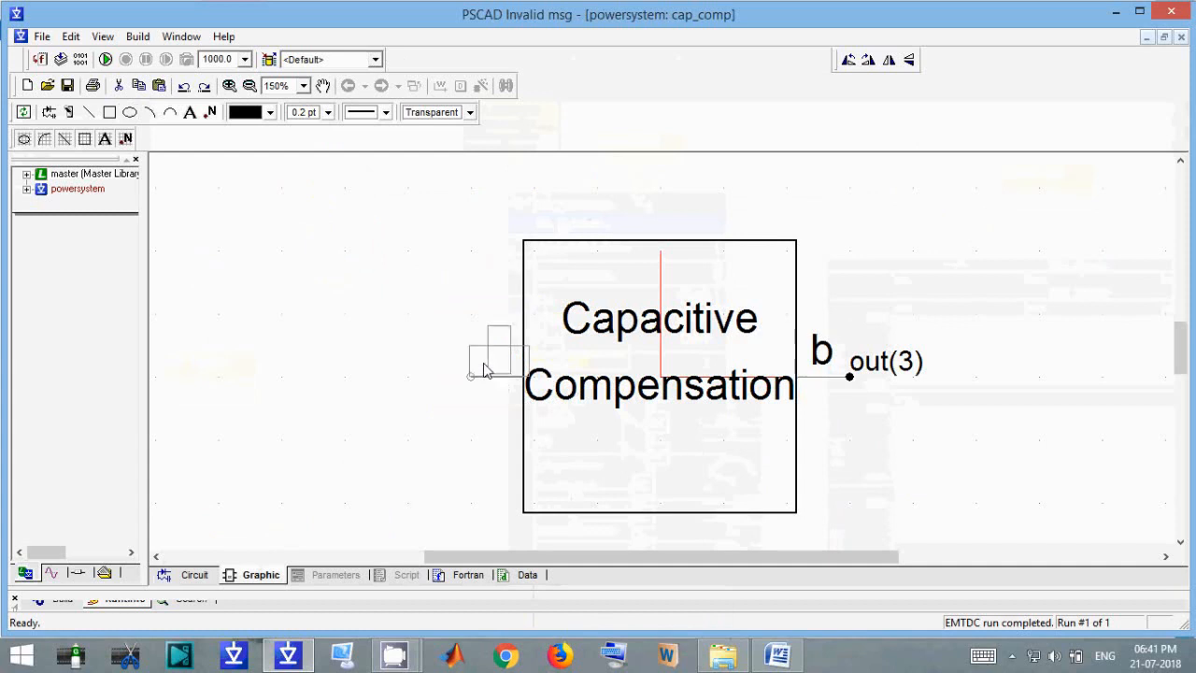
{"action": "left_click_drag", "start_coordinate": [484, 367], "coordinate": [424, 360]}
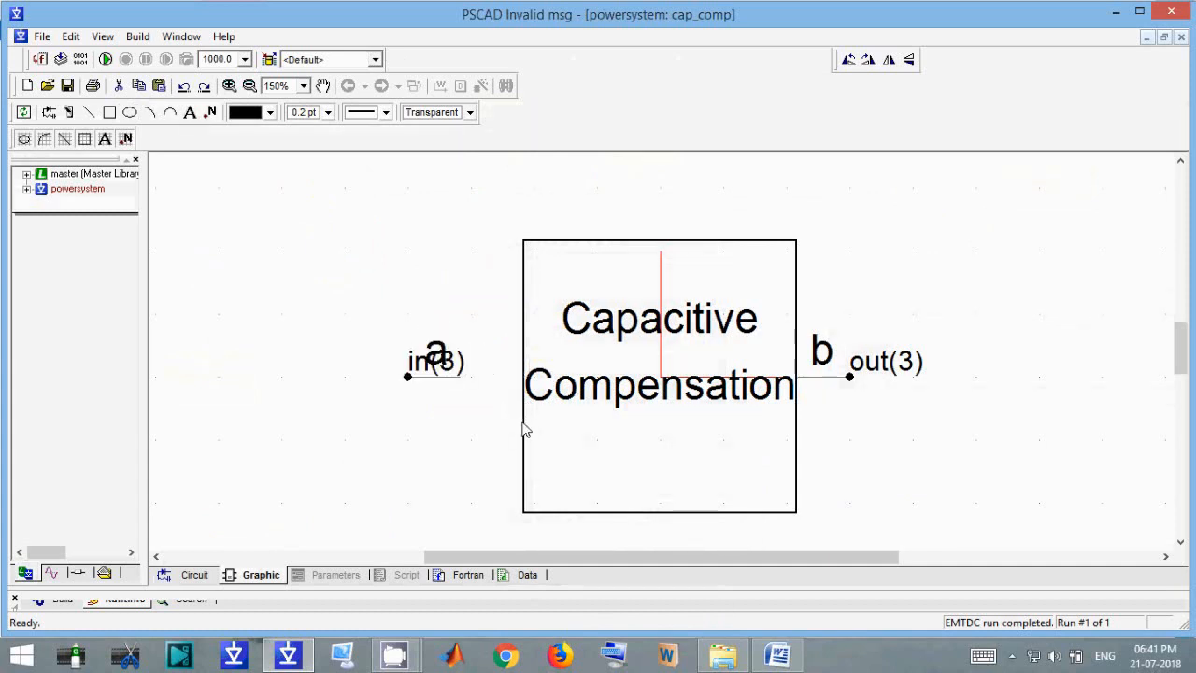
Widen the block's rectangle on the input side until its edge meets the in connection's line
{"action": "left_click", "coordinate": [525, 428]}
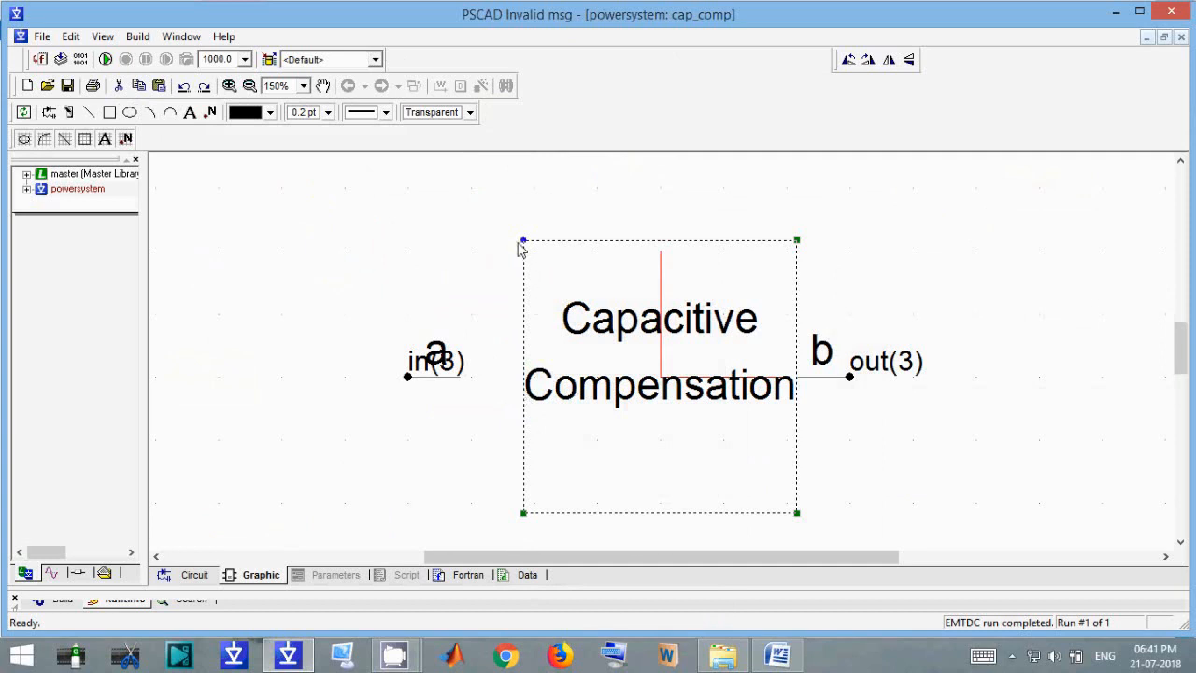
{"action": "left_click_drag", "start_coordinate": [523, 241], "coordinate": [491, 239]}
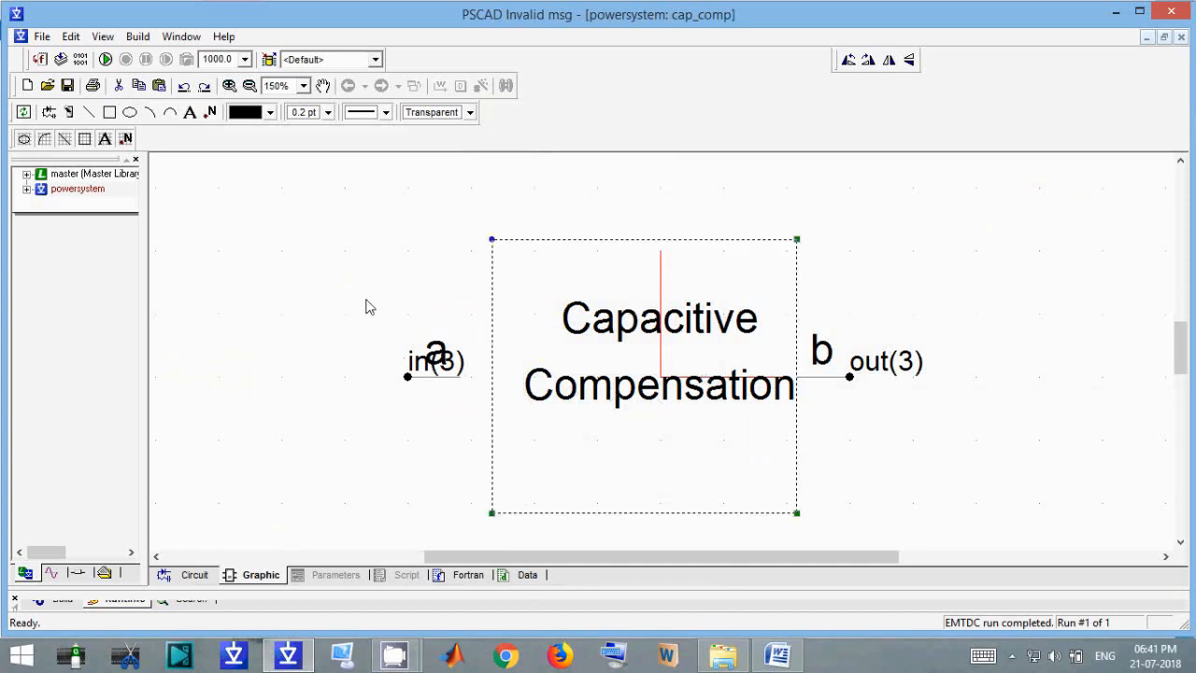
{"action": "left_click", "coordinate": [487, 411]}
{"action": "left_click_drag", "start_coordinate": [366, 297], "coordinate": [489, 411]}
{"action": "key", "text": "Right"}
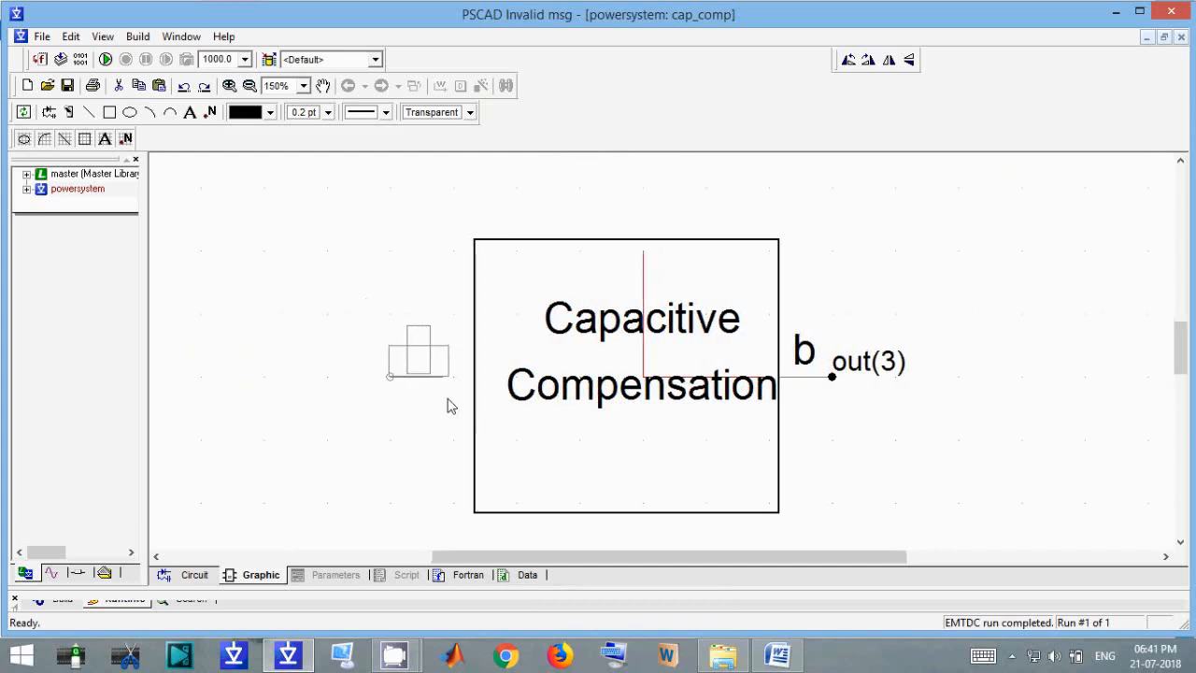
{"action": "left_click_drag", "start_coordinate": [427, 375], "coordinate": [451, 369]}
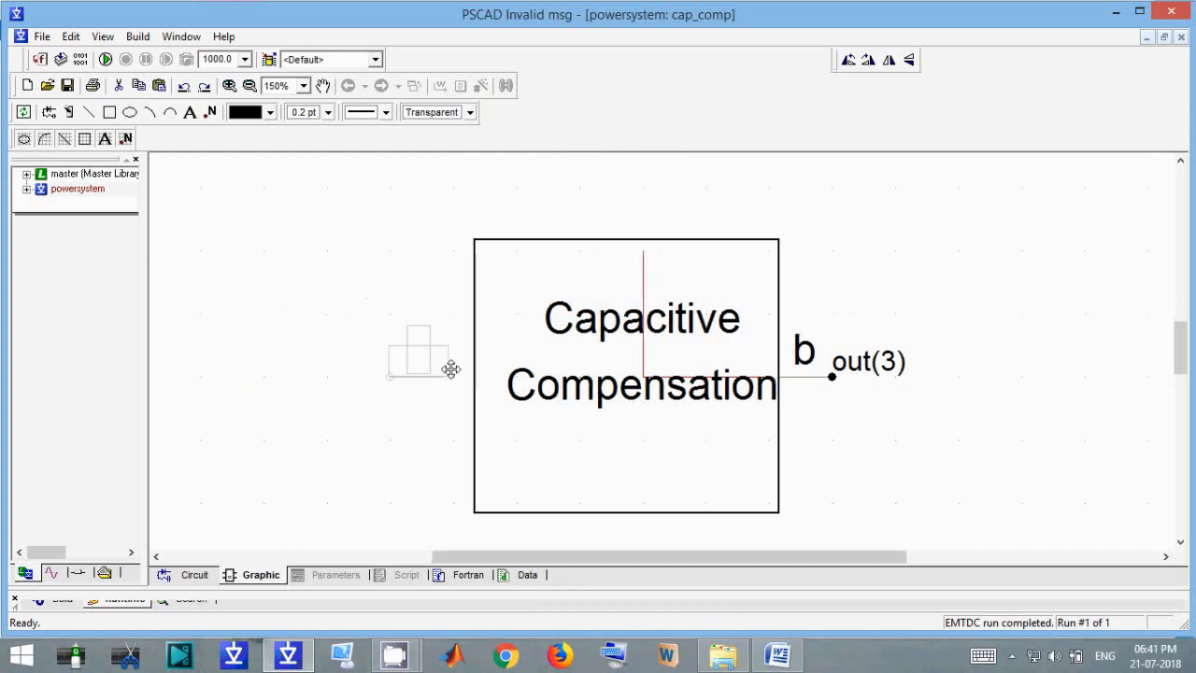
{"action": "left_click", "coordinate": [502, 381]}
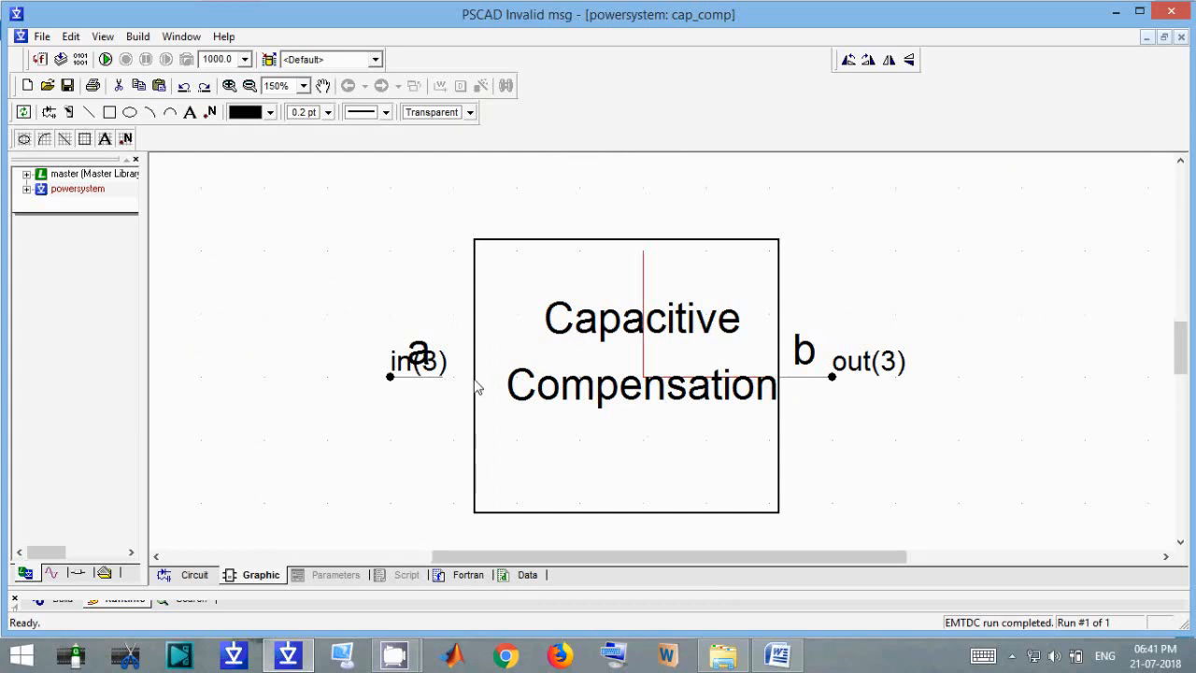
{"action": "left_click", "coordinate": [507, 250]}
{"action": "left_click_drag", "start_coordinate": [474, 241], "coordinate": [441, 241]}
Centre the "Capacitive" and "Compensation" title lines within the widened rectangle
{"action": "left_click_drag", "start_coordinate": [616, 332], "coordinate": [575, 323]}
{"action": "left_click", "coordinate": [621, 403]}
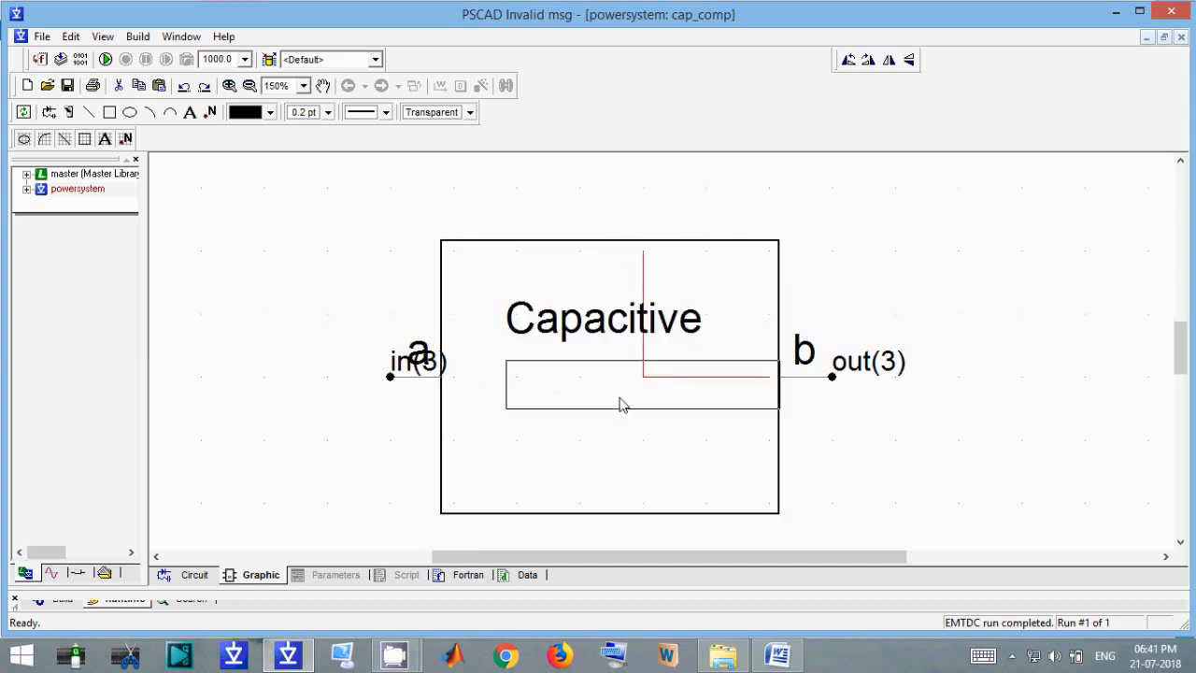
{"action": "left_click_drag", "start_coordinate": [622, 404], "coordinate": [579, 395]}
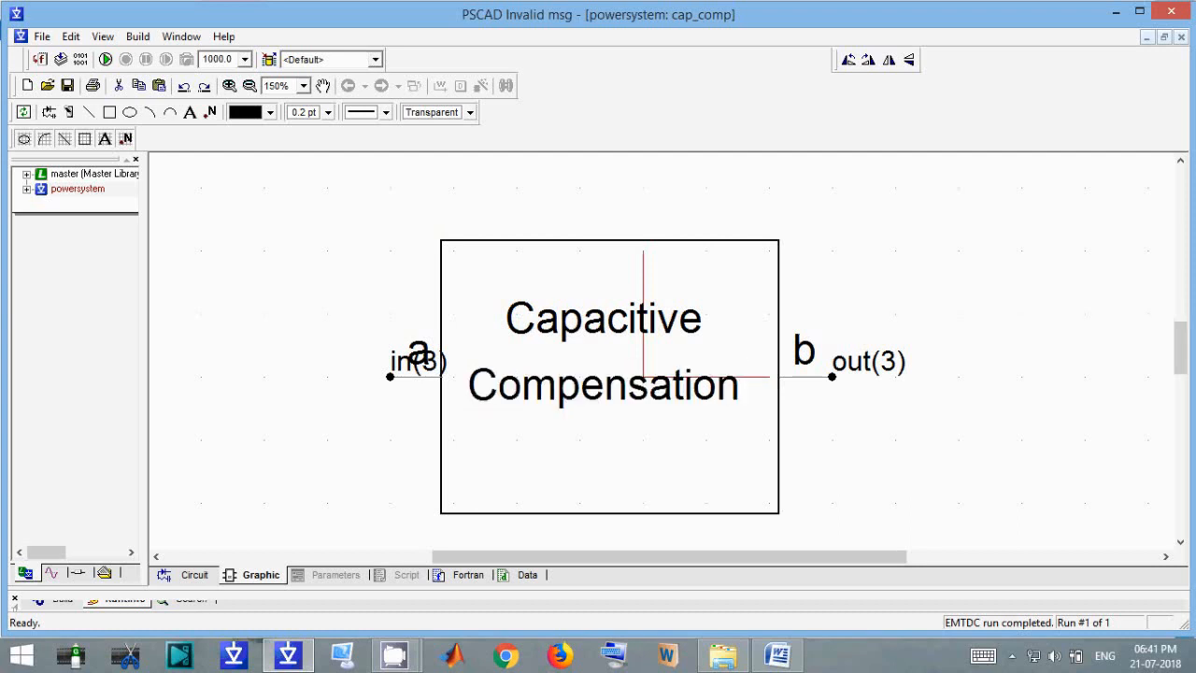
Close the component definition, reopen the powersystem main circuit and cut the three-capacitor bank out of the line
{"action": "left_click", "coordinate": [1181, 37]}
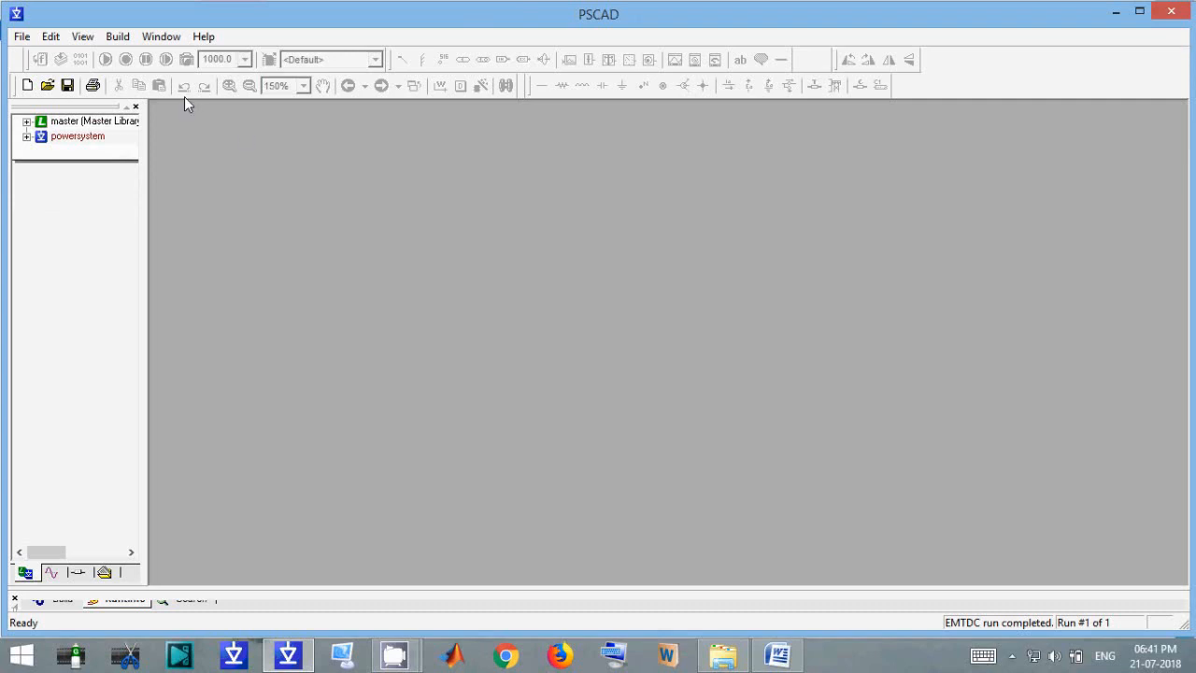
{"action": "double_click", "coordinate": [96, 136]}
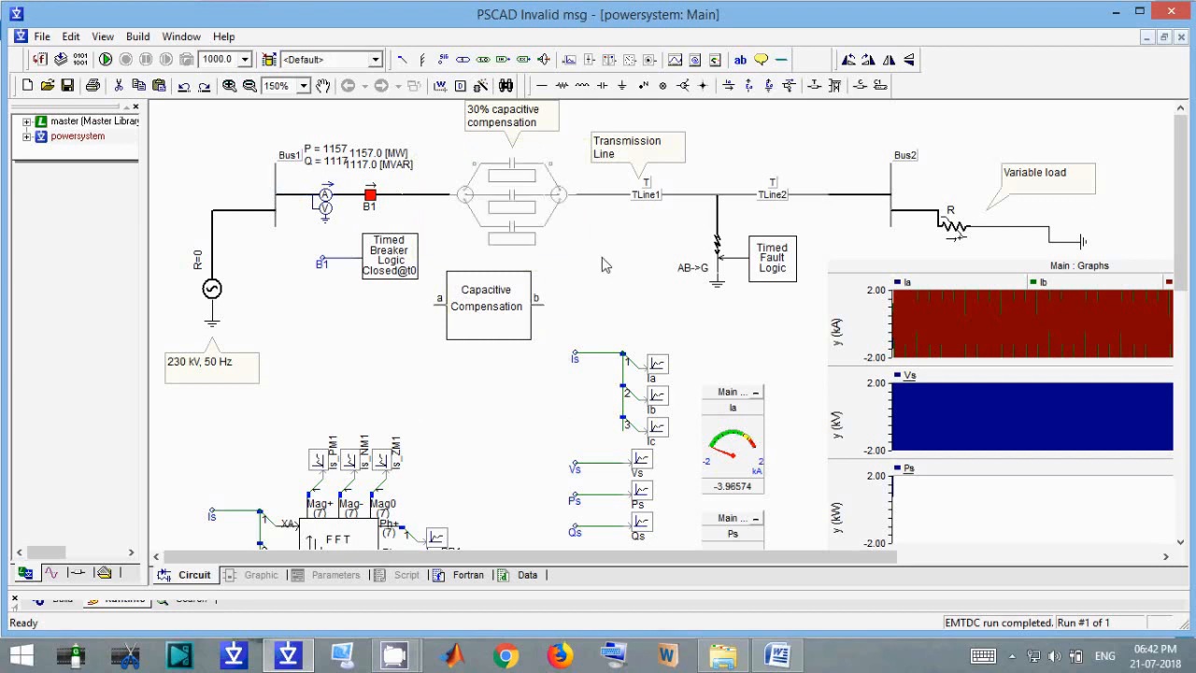
{"action": "key", "text": "Delete"}
Paste the capacitor bank inside the Capacitive Compensation module and attach the in and out nodes to its two ends
{"action": "left_click_drag", "start_coordinate": [491, 294], "coordinate": [488, 294]}
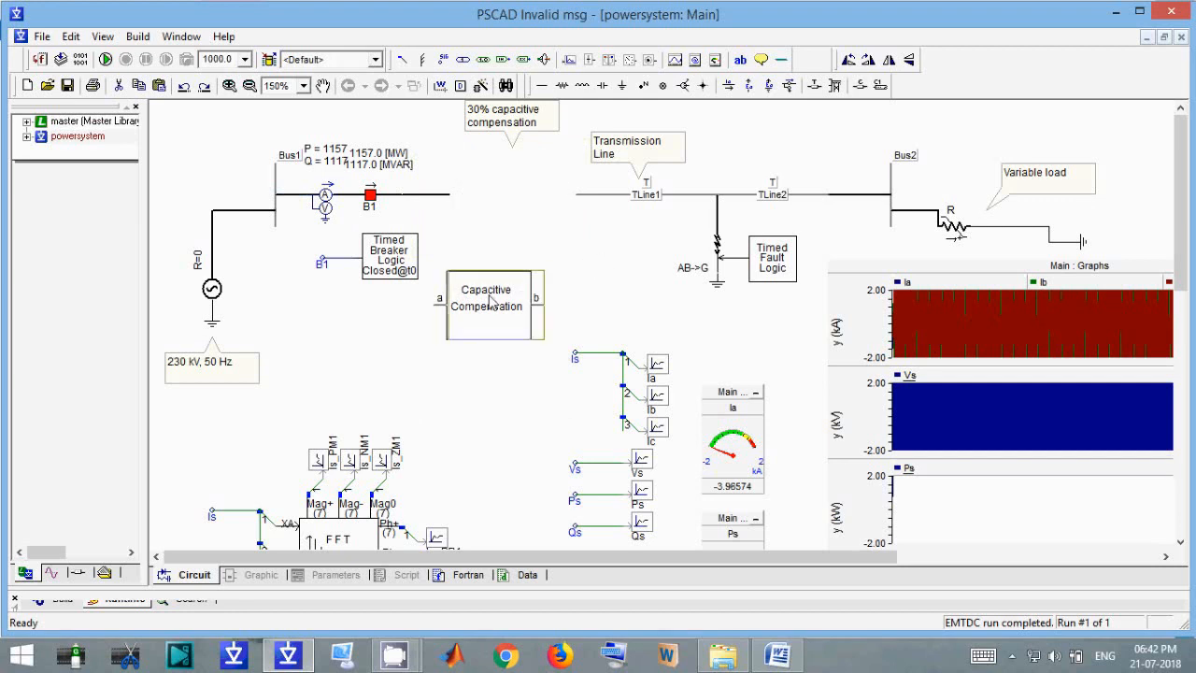
{"action": "double_click", "coordinate": [488, 301]}
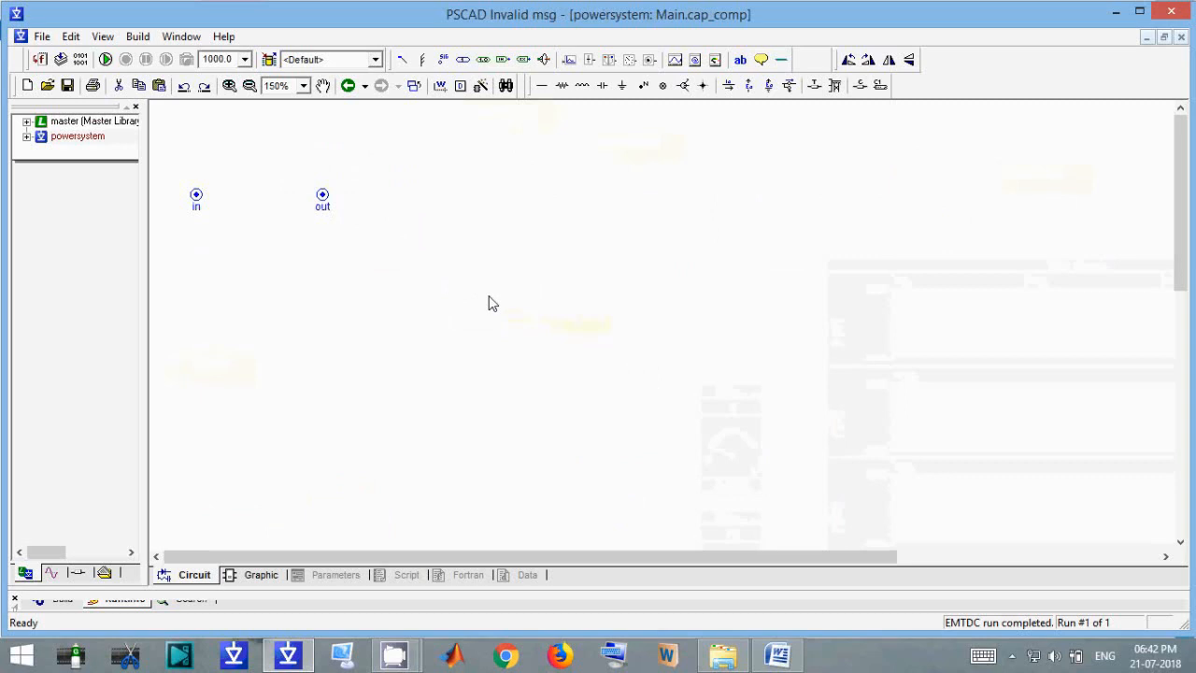
{"action": "key", "text": "ctrl+v"}
{"action": "left_click", "coordinate": [486, 304]}
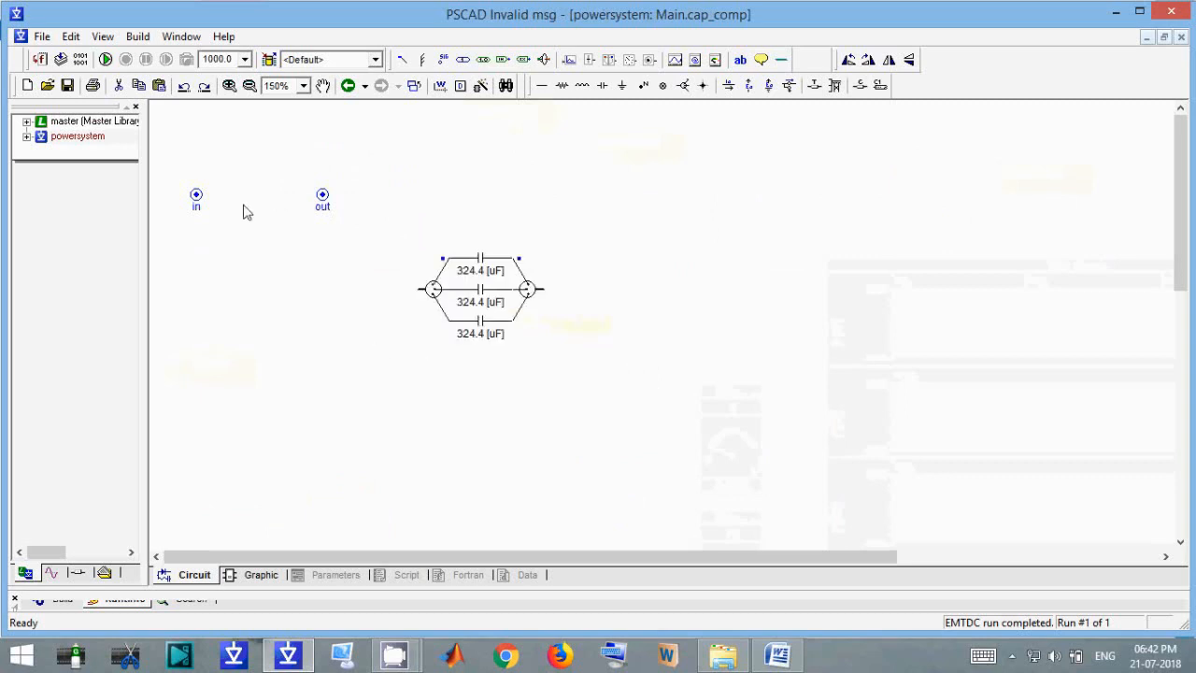
{"action": "left_click_drag", "start_coordinate": [196, 199], "coordinate": [417, 295]}
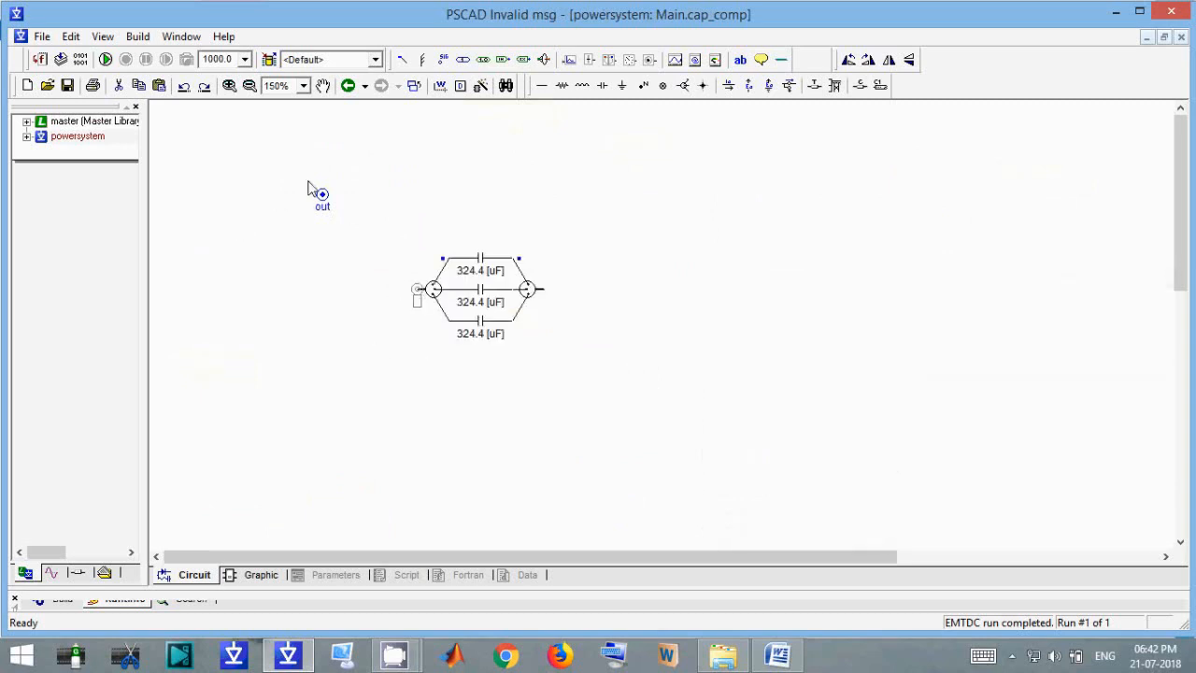
{"action": "left_click_drag", "start_coordinate": [323, 196], "coordinate": [544, 301]}
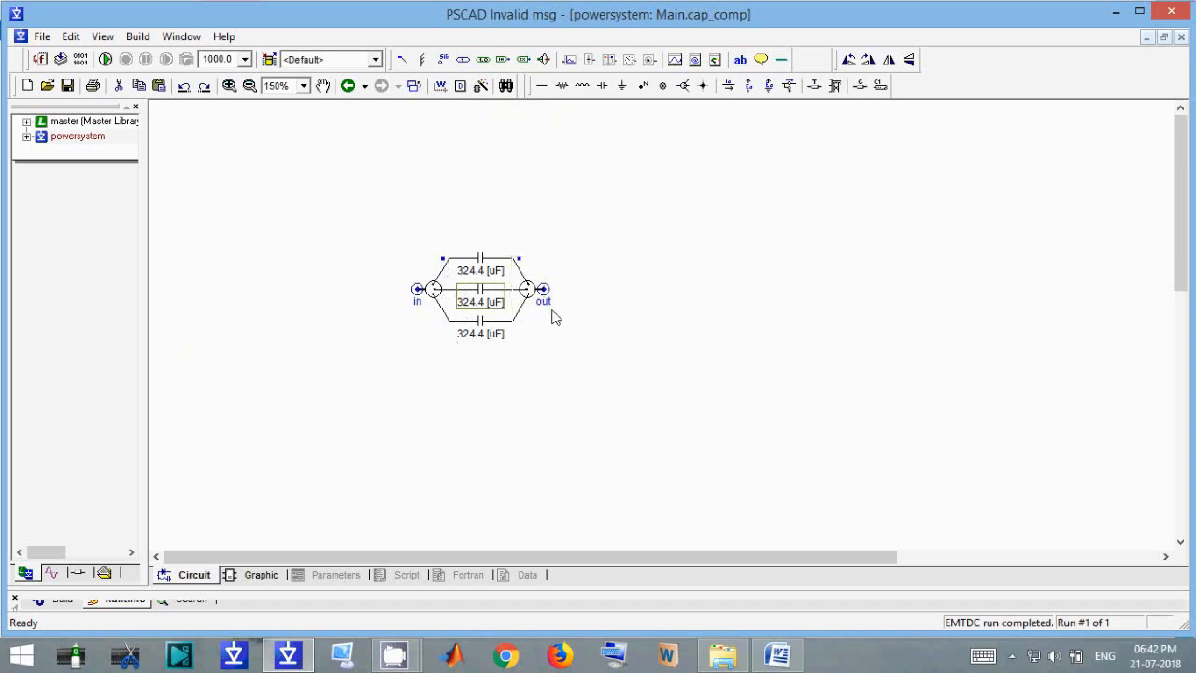
Place the Capacitive Compensation block in the line gap after breaker B1 and extend TLine1's end to its b terminal
{"action": "double_click", "coordinate": [642, 420]}
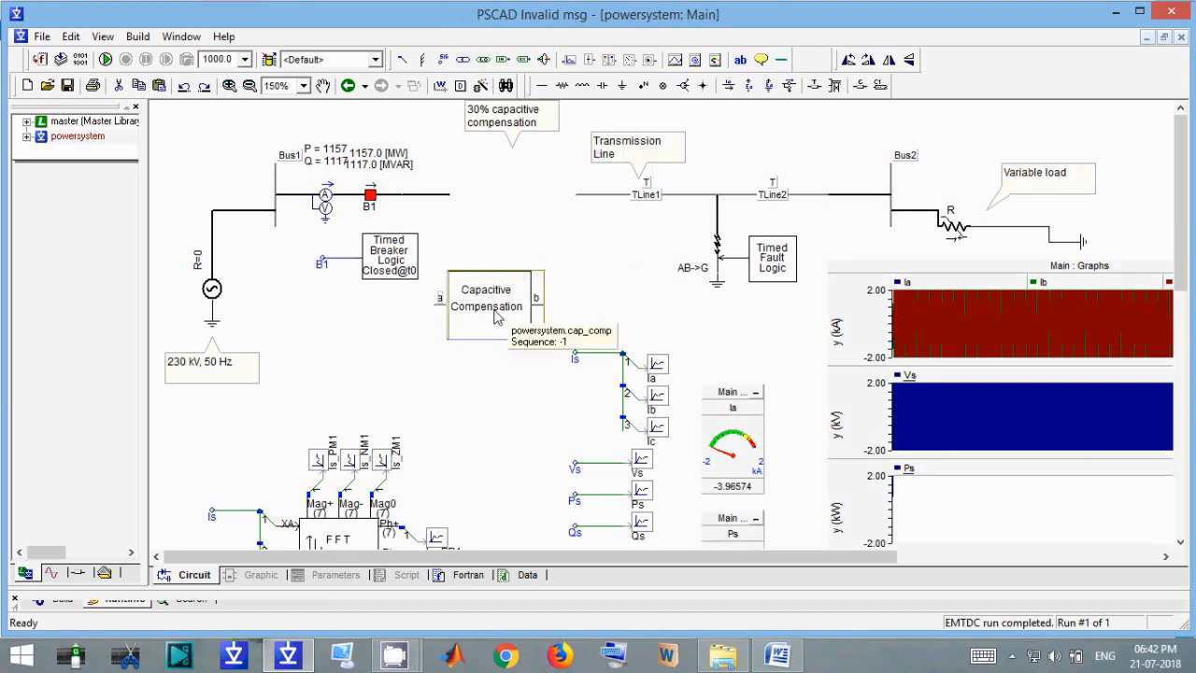
{"action": "left_click_drag", "start_coordinate": [497, 309], "coordinate": [528, 206]}
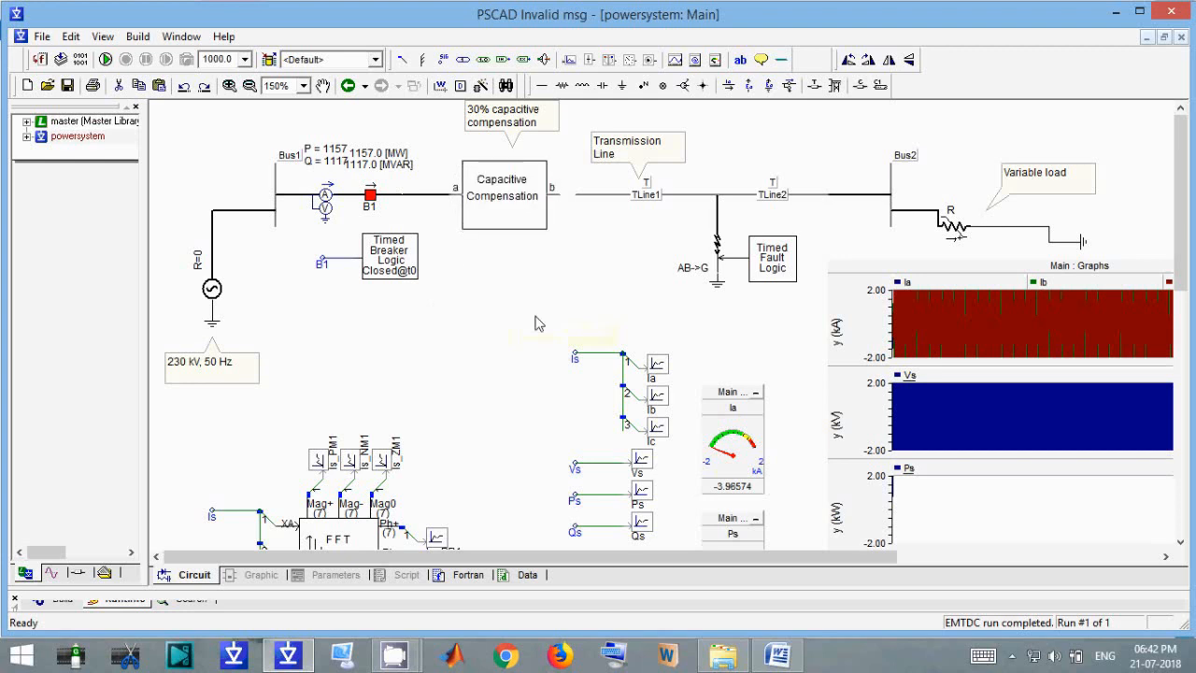
{"action": "left_click", "coordinate": [580, 196]}
{"action": "left_click_drag", "start_coordinate": [575, 194], "coordinate": [560, 194]}
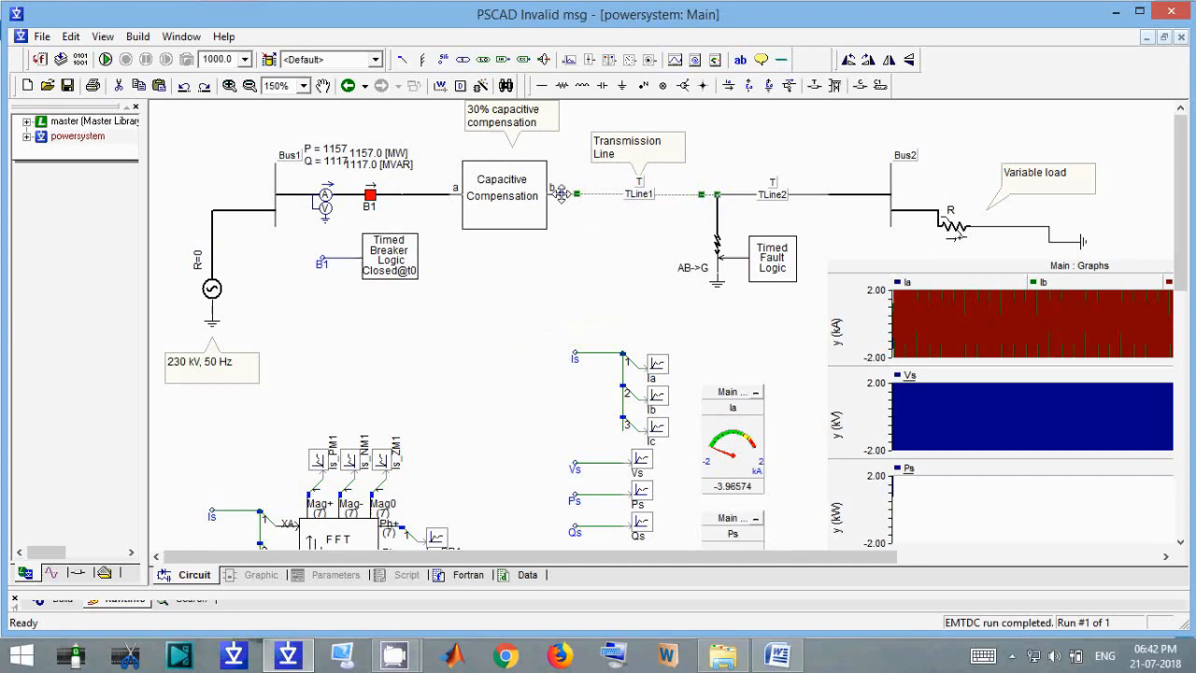
{"action": "left_click", "coordinate": [521, 336]}
Check the capacitor bank inside the Capacitive Compensation module and run the simulation from the main circuit
{"action": "double_click", "coordinate": [503, 198]}
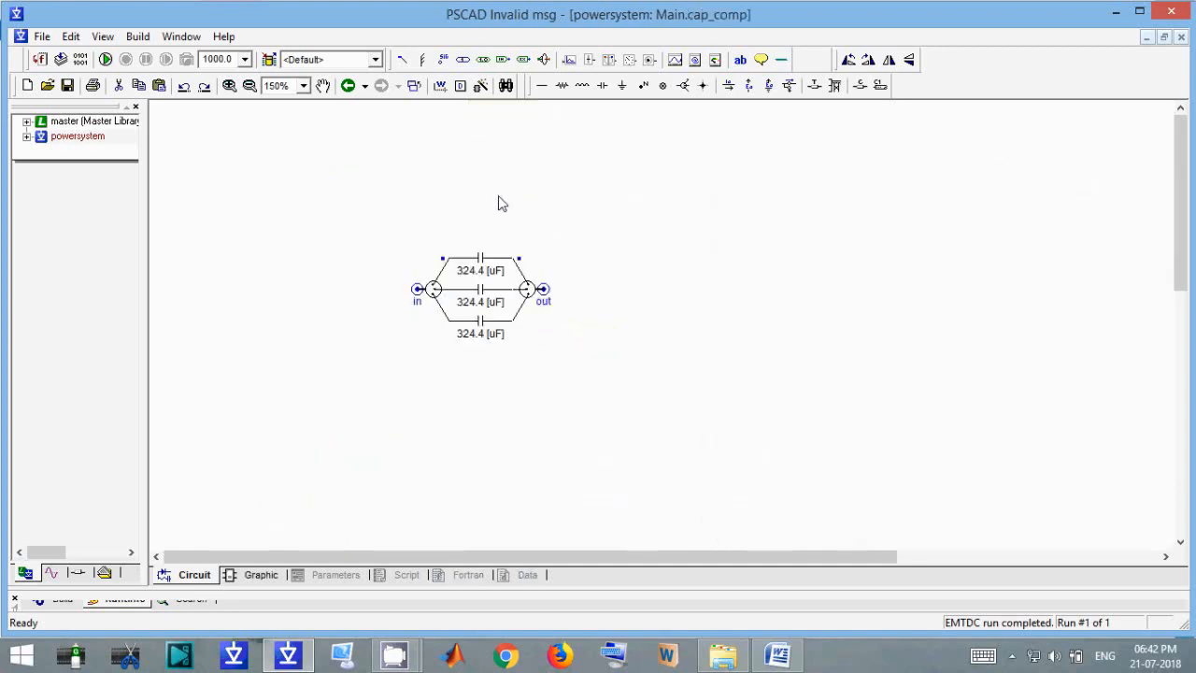
{"action": "double_click", "coordinate": [659, 362]}
{"action": "left_click", "coordinate": [544, 294]}
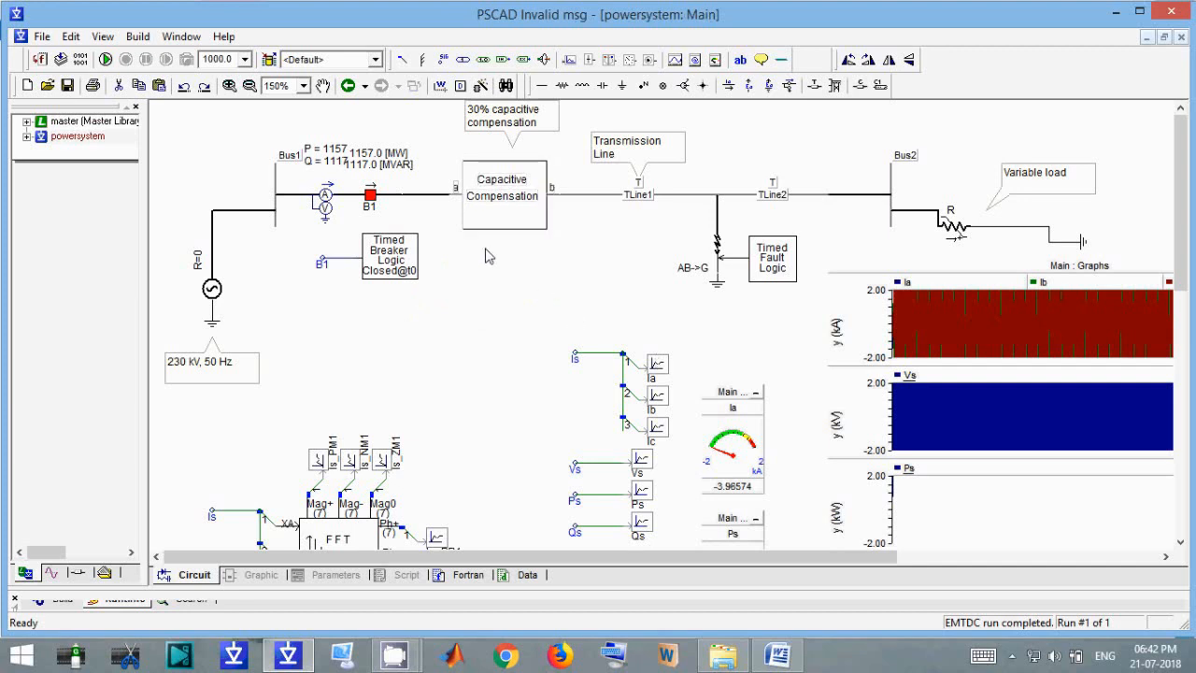
{"action": "left_click", "coordinate": [106, 59]}
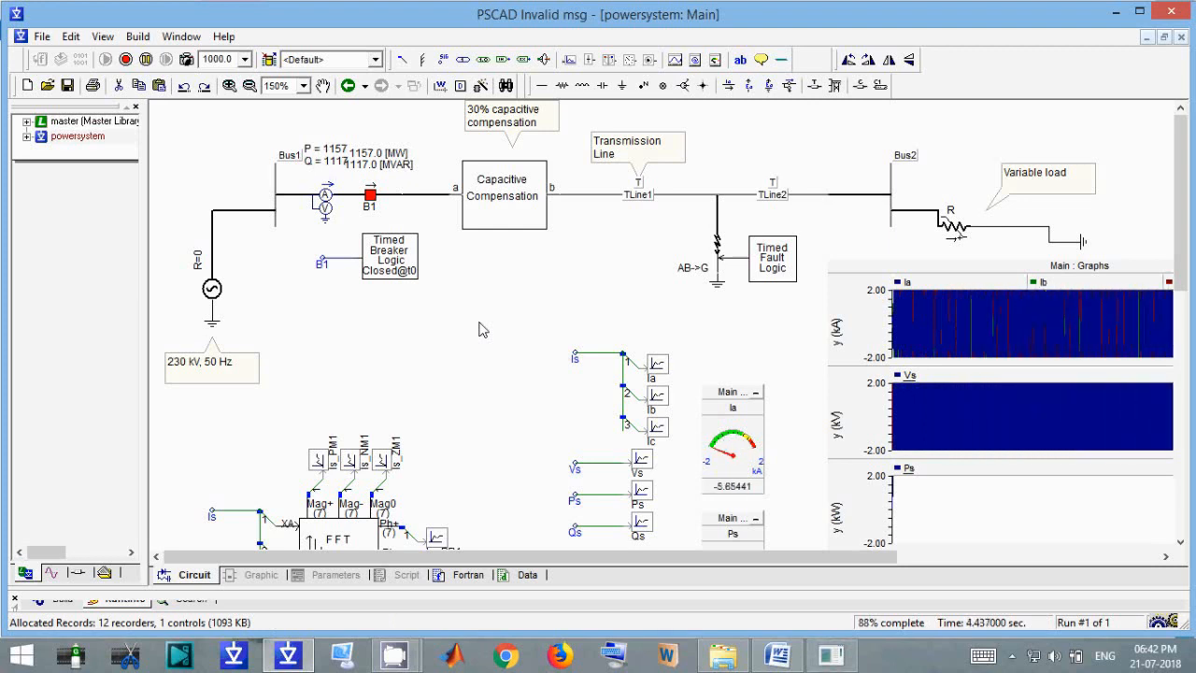
Check the next topic in the Word tutorial outline and return to PSCAD
{"action": "left_click", "coordinate": [777, 654]}
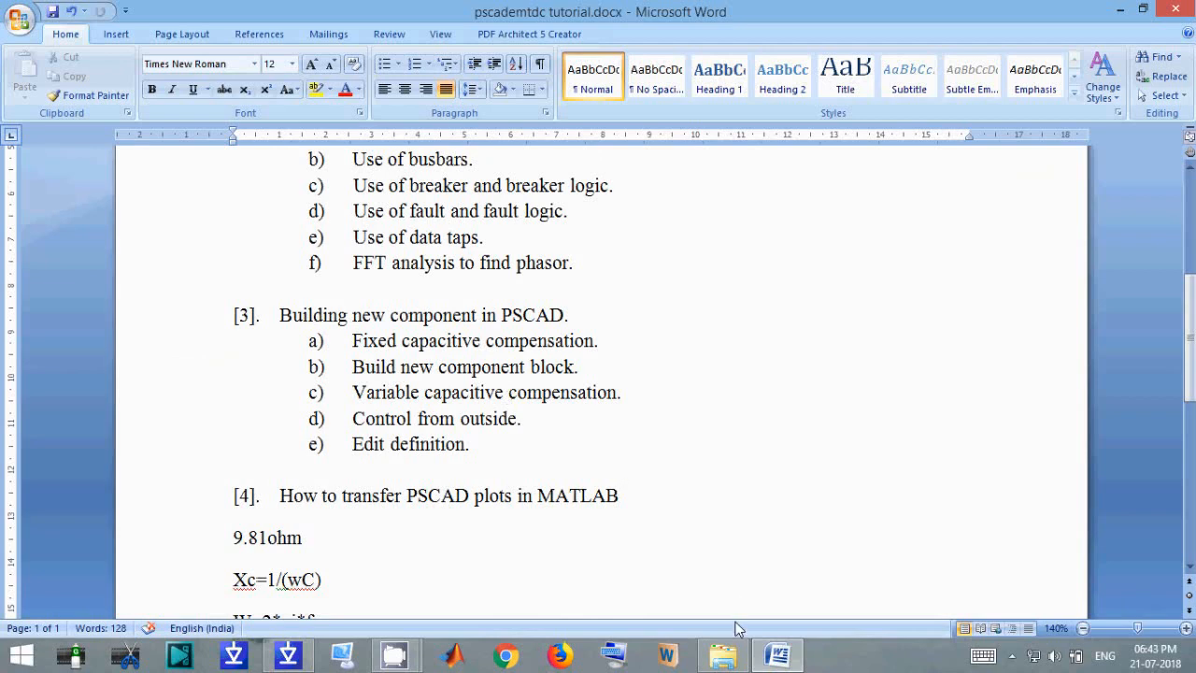
{"action": "left_click", "coordinate": [297, 657]}
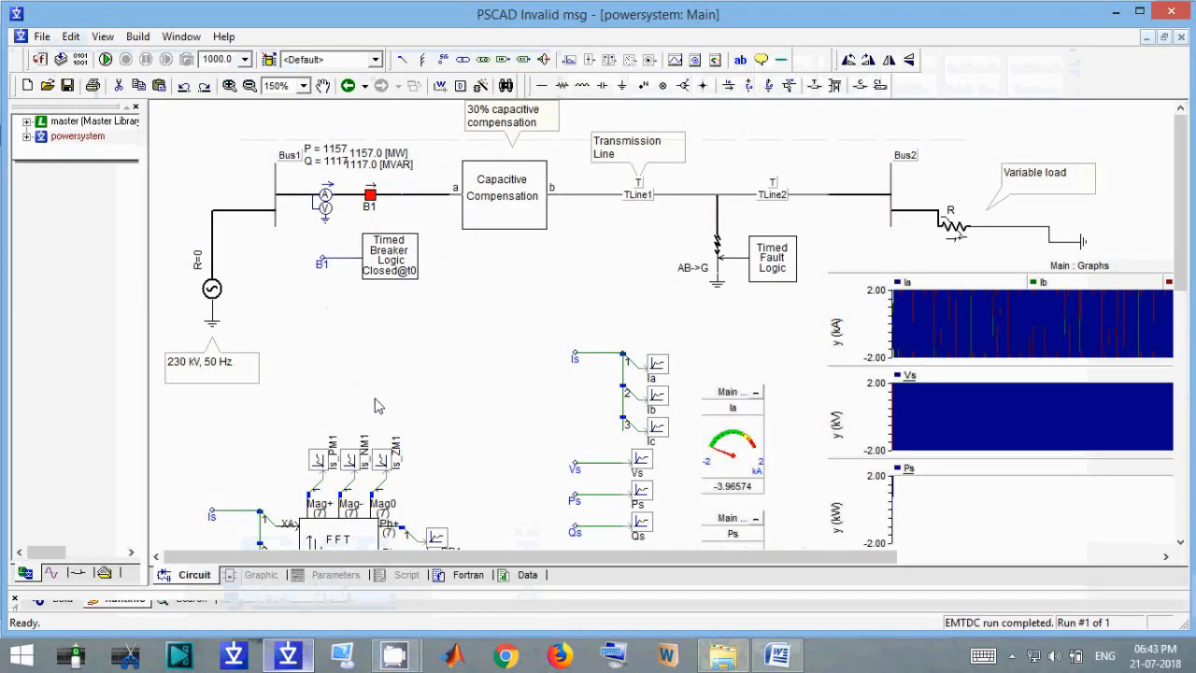
Copy the variable capacitor from the master library's passive elements into the Capacitive Compensation module
{"action": "double_click", "coordinate": [110, 122]}
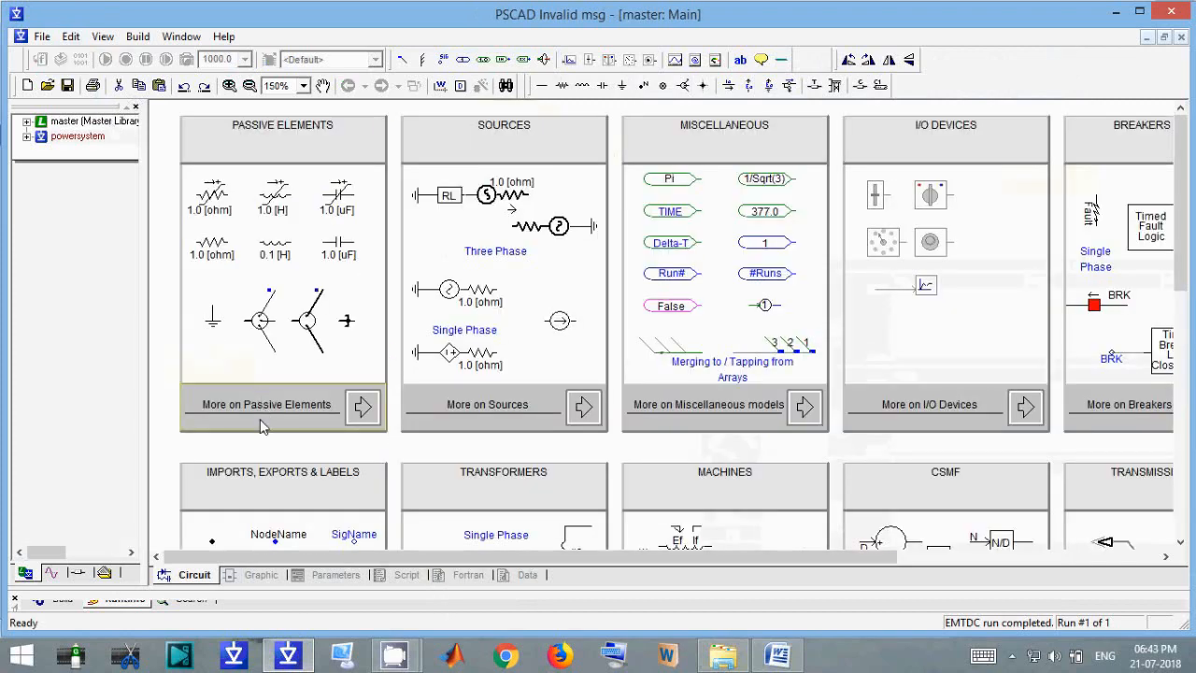
{"action": "left_click", "coordinate": [353, 196]}
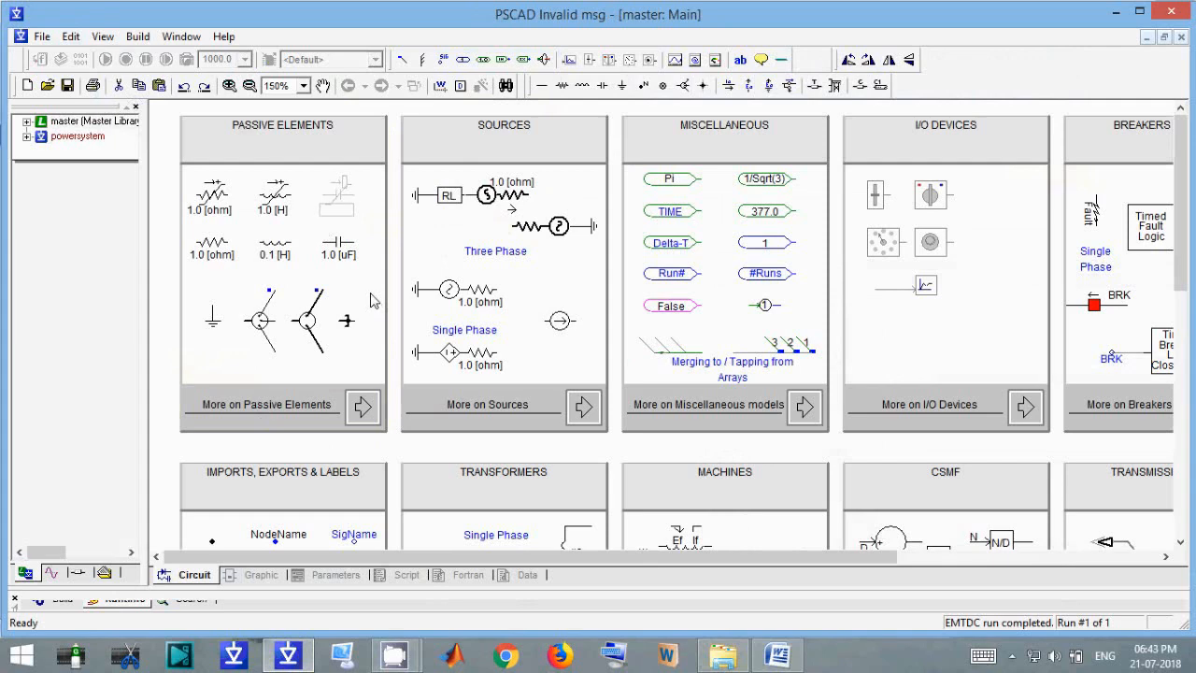
{"action": "double_click", "coordinate": [73, 146]}
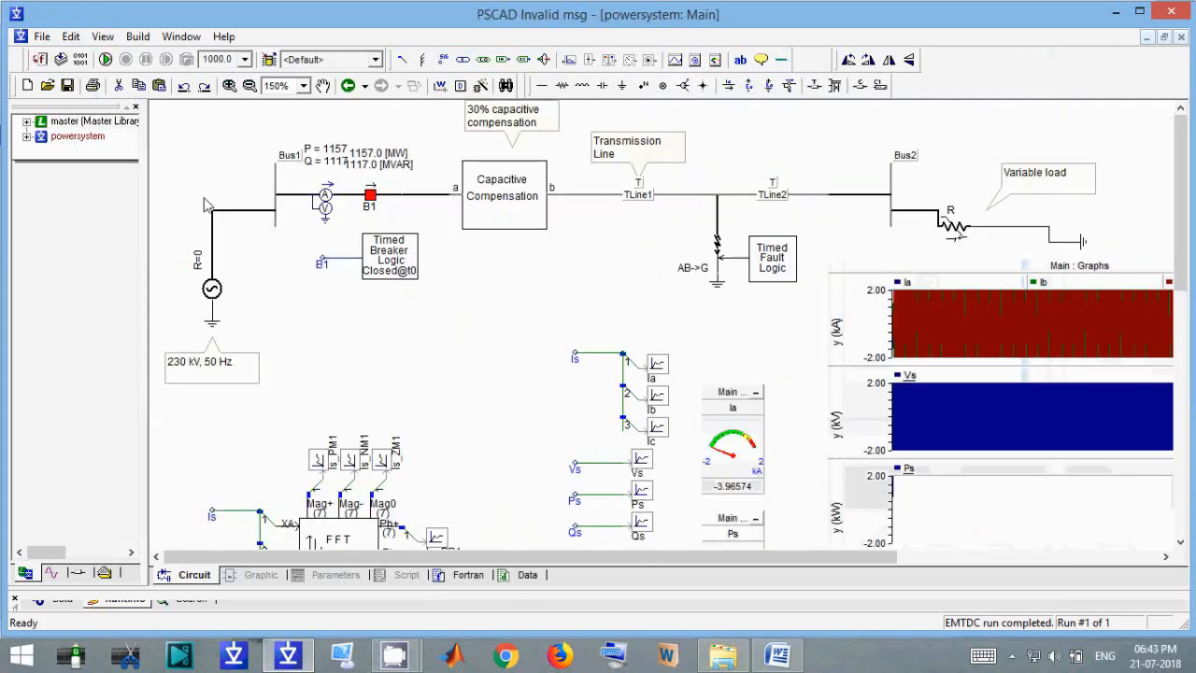
{"action": "double_click", "coordinate": [485, 232]}
{"action": "key", "text": "ctrl+v"}
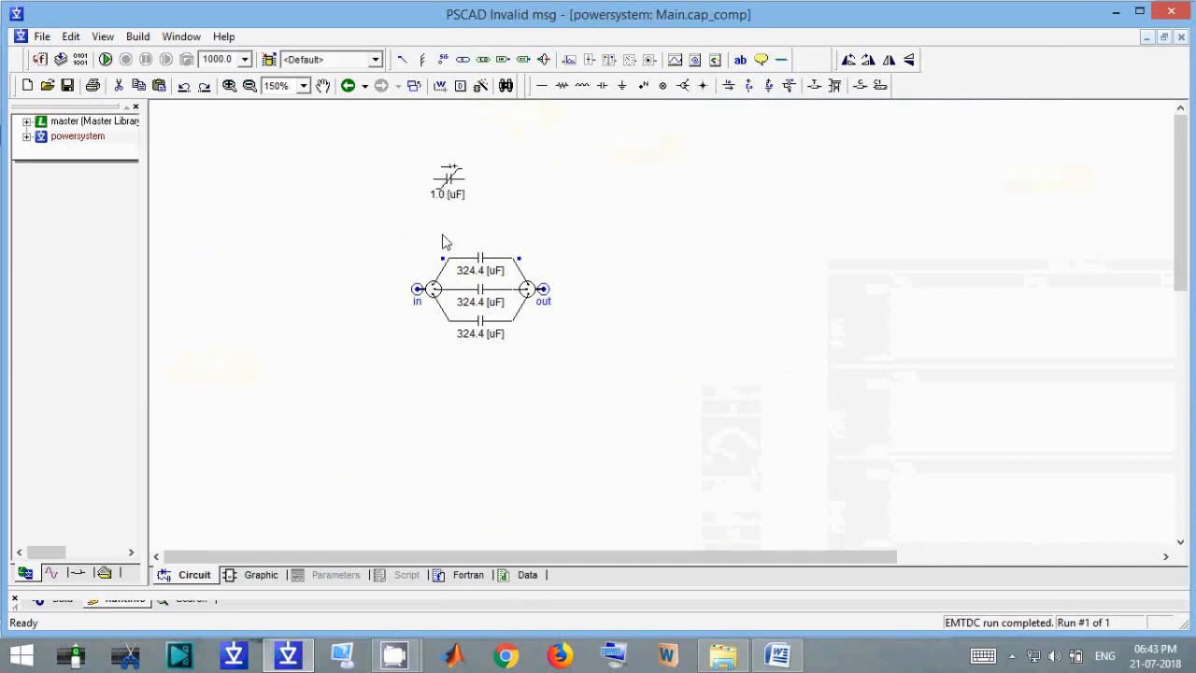
Set the variable capacitor's capacitance to the signal c
{"action": "double_click", "coordinate": [451, 170]}
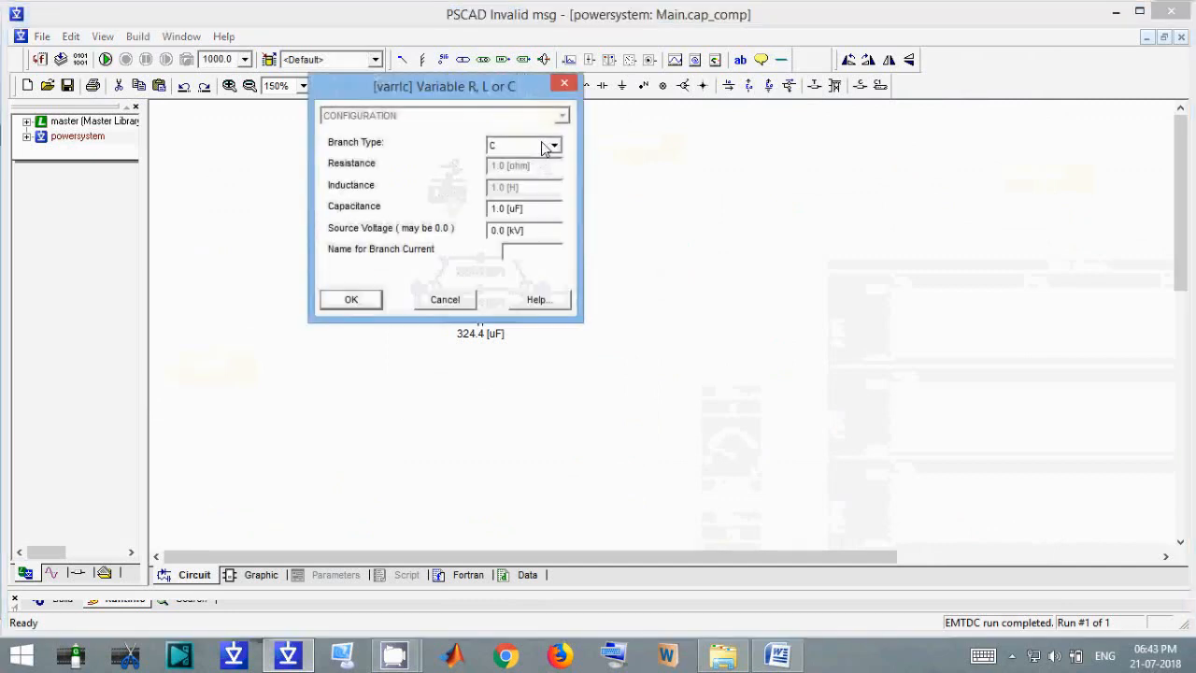
{"action": "left_click_drag", "start_coordinate": [536, 203], "coordinate": [291, 207]}
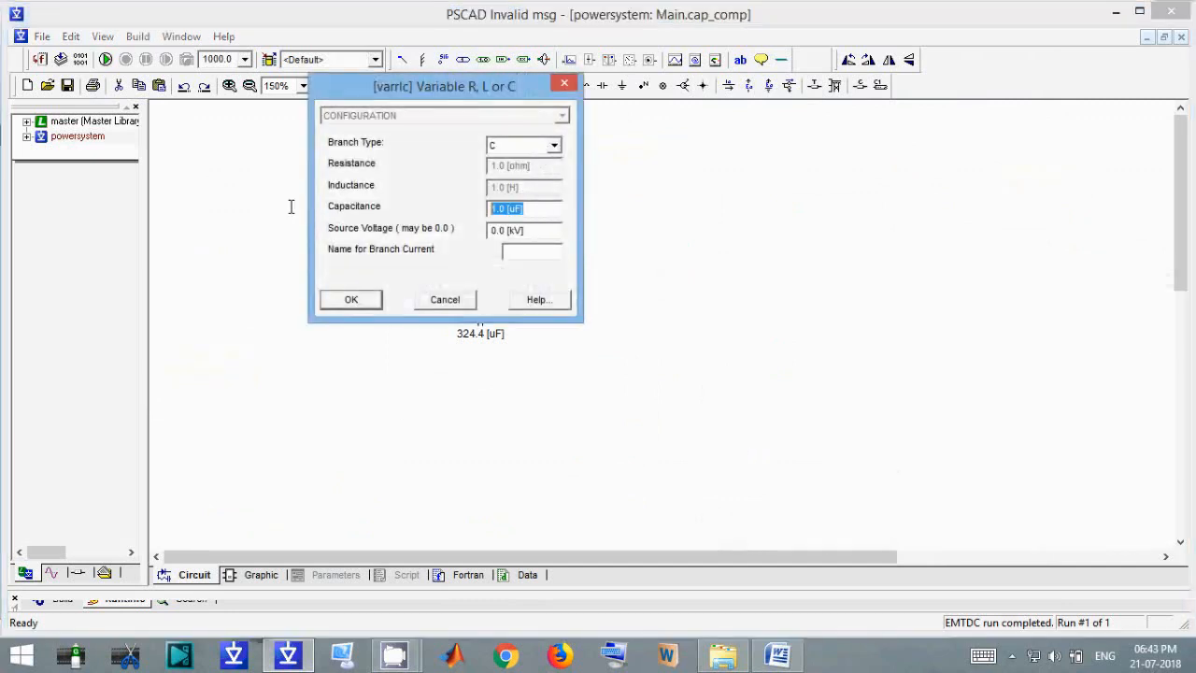
{"action": "type", "text": "c"}
{"action": "left_click", "coordinate": [360, 301]}
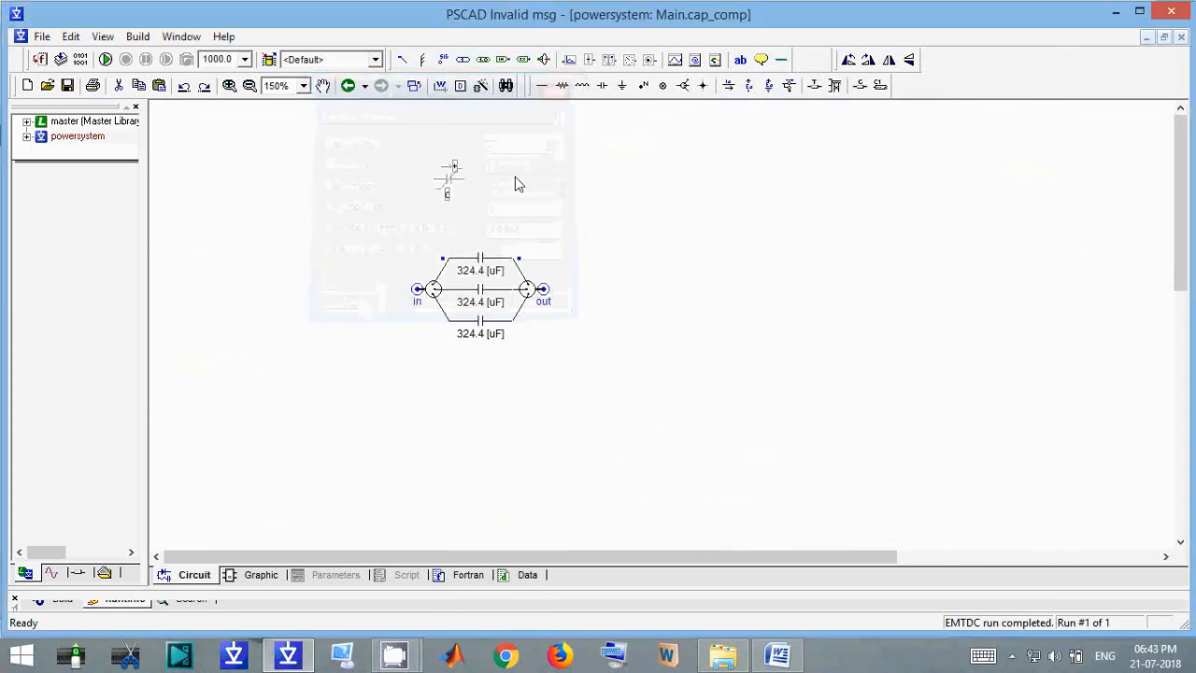
Replace the fixed capacitor in the upper phase branch with the variable capacitor
{"action": "left_click", "coordinate": [476, 267]}
{"action": "key", "text": "Delete"}
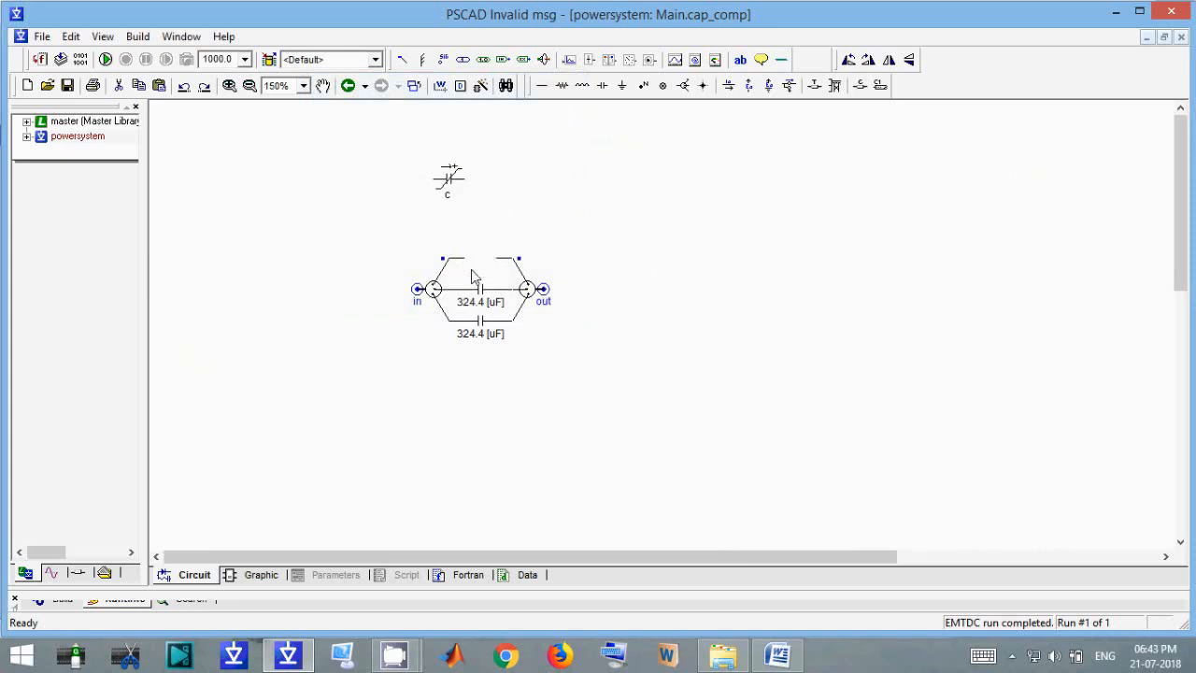
{"action": "left_click_drag", "start_coordinate": [446, 191], "coordinate": [478, 271]}
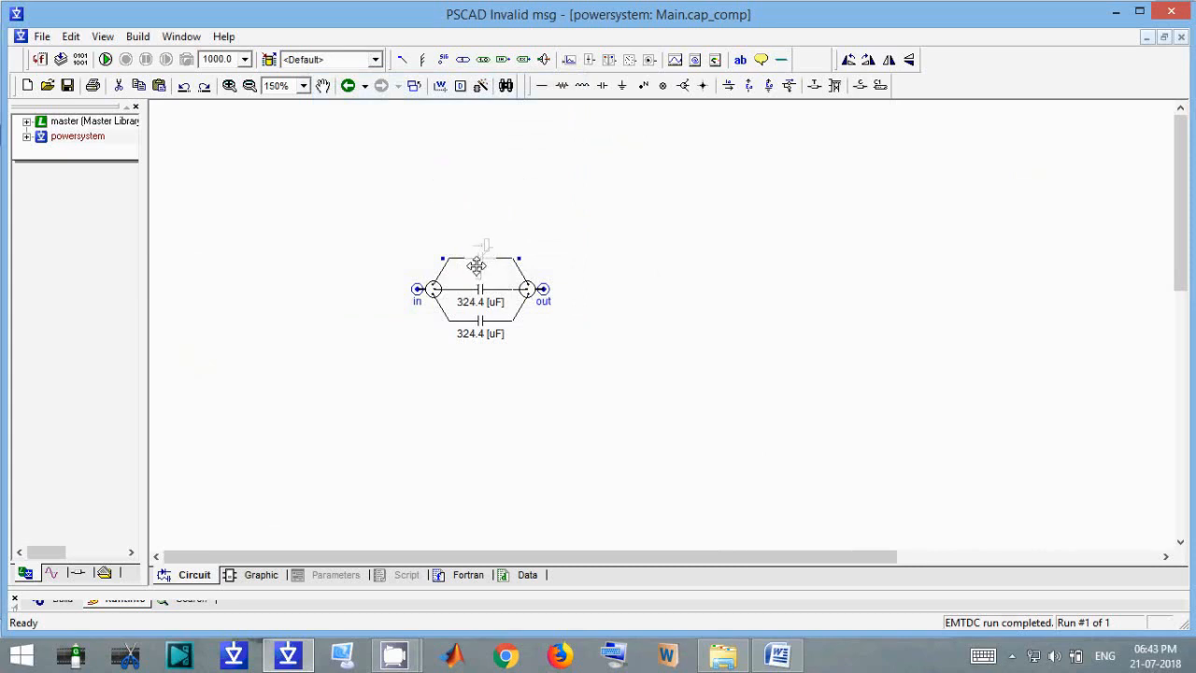
Delete the fixed 324.4 uF capacitors from the middle and lower phase branches
{"action": "double_click", "coordinate": [480, 305]}
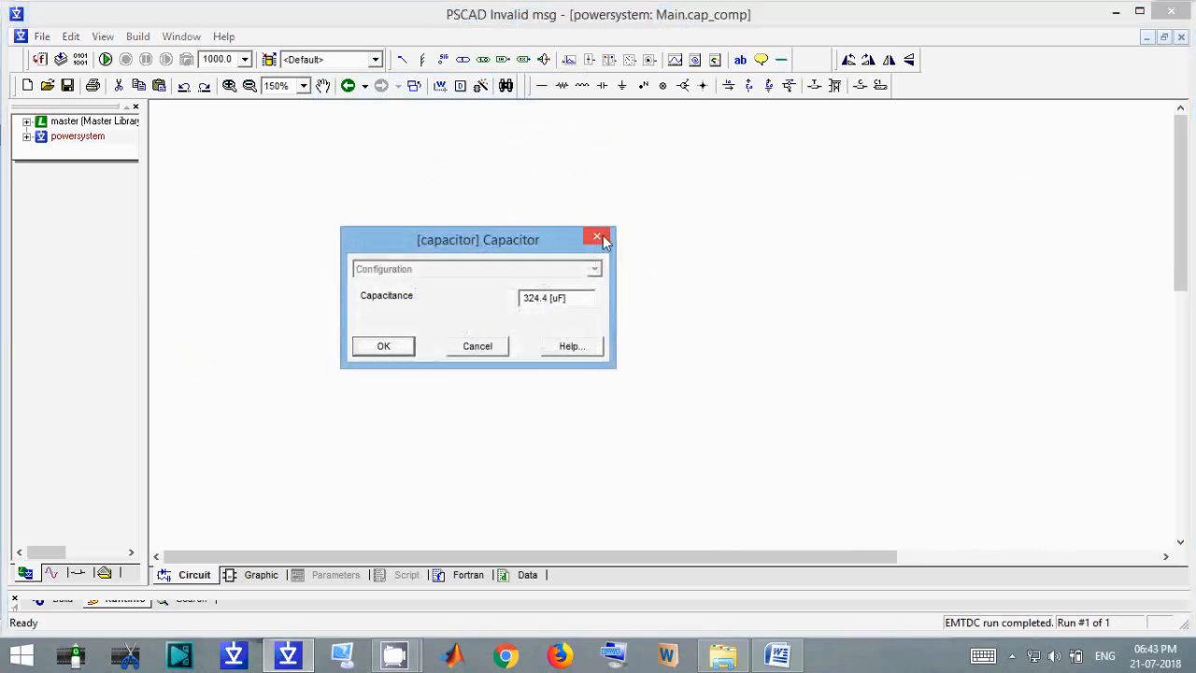
{"action": "left_click", "coordinate": [594, 238]}
{"action": "key", "text": "Delete"}
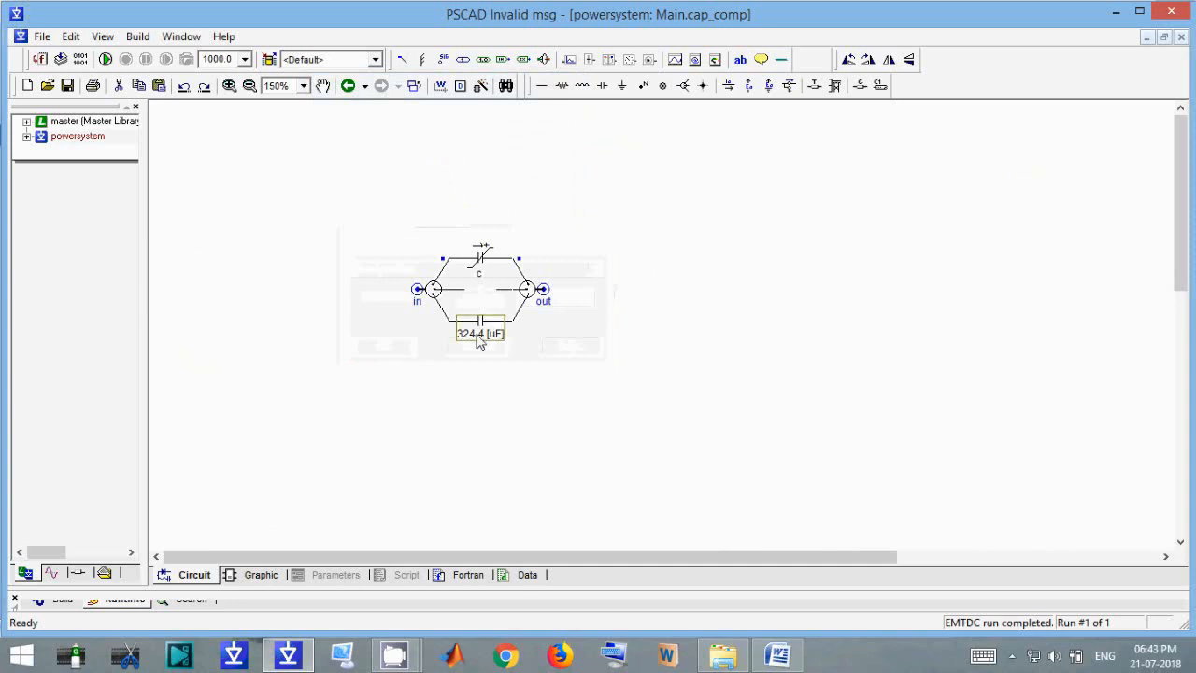
{"action": "left_click", "coordinate": [477, 337]}
{"action": "key", "text": "Delete"}
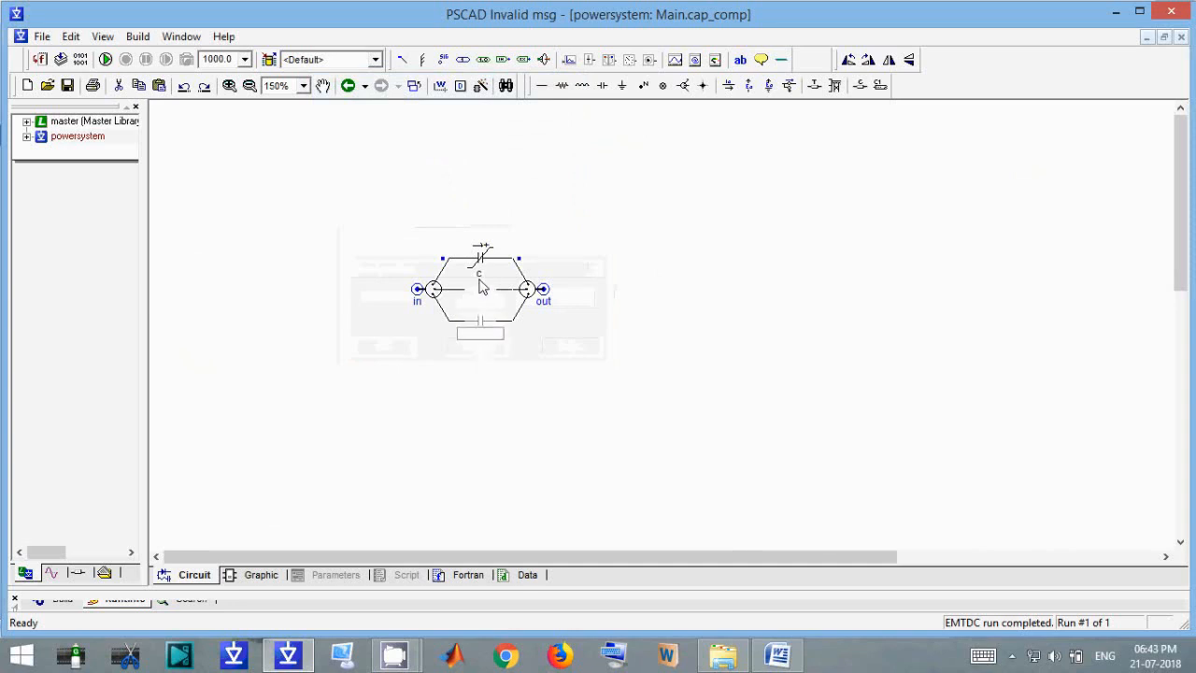
Cut the variable capacitor and paste a copy into each of the three phase branches
{"action": "key", "text": "ctrl+x"}
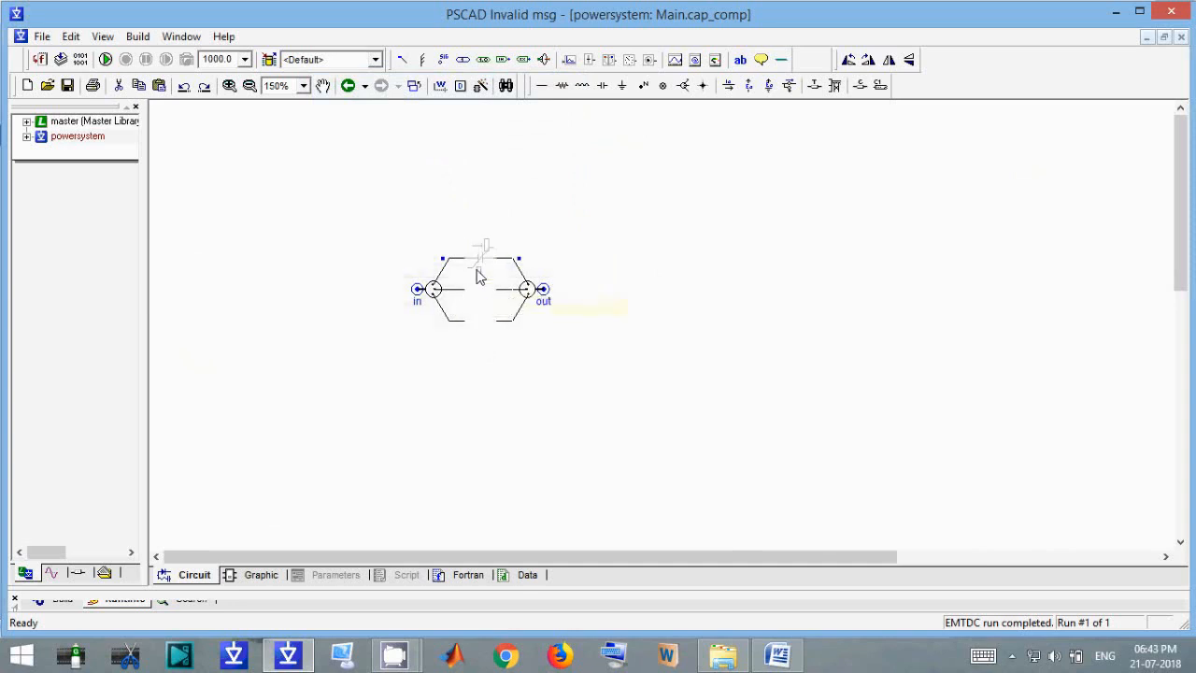
{"action": "key", "text": "ctrl+v"}
{"action": "key", "text": "ctrl+v"}
{"action": "key", "text": "ctrl+v"}
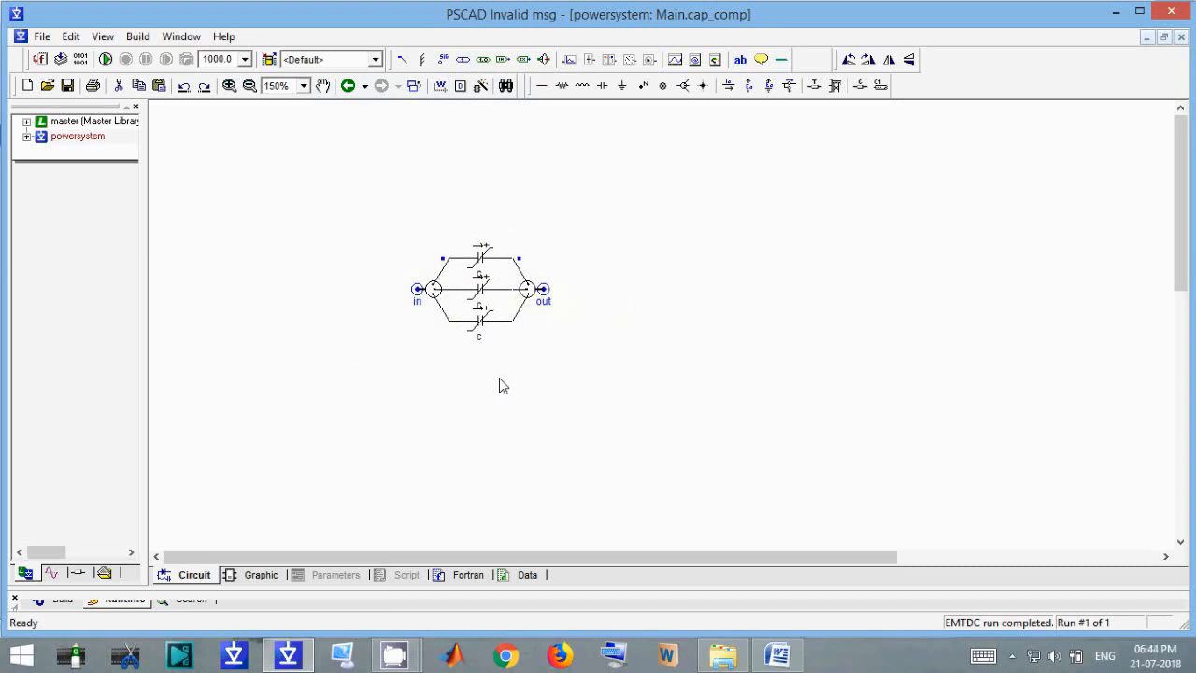
Switch to the Word tutorial outline, highlight the item "Control from outside." and return to PSCAD
{"action": "left_click", "coordinate": [777, 654]}
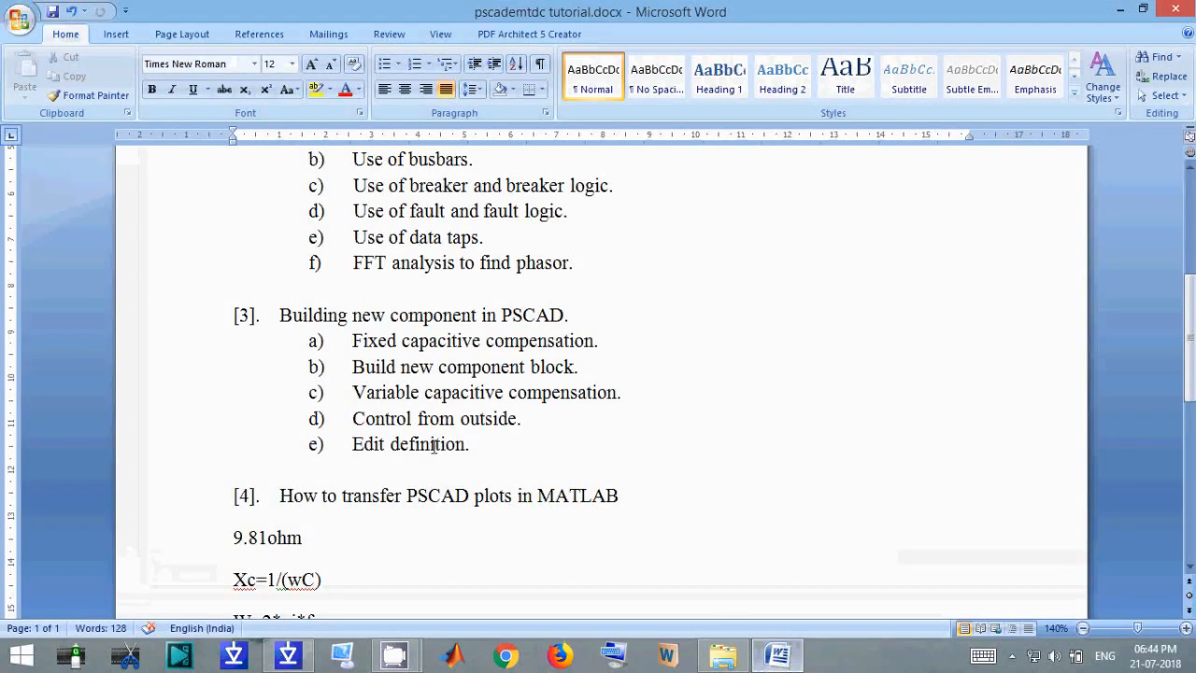
{"action": "left_click_drag", "start_coordinate": [351, 417], "coordinate": [545, 419]}
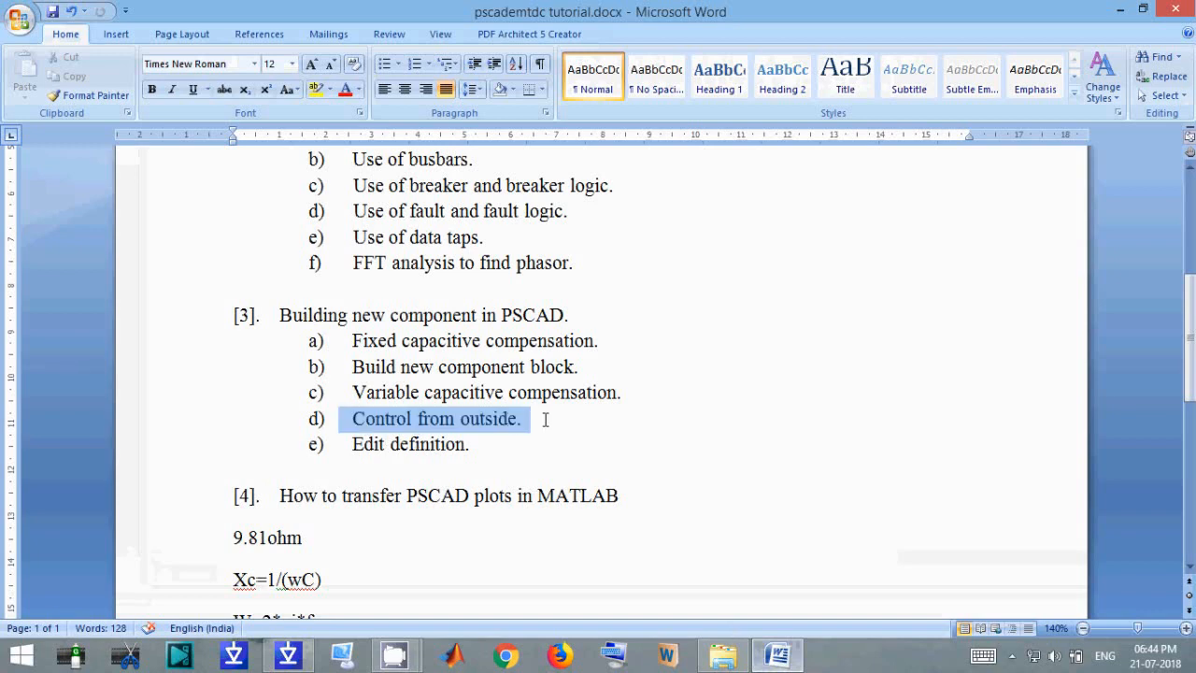
{"action": "left_click", "coordinate": [774, 656]}
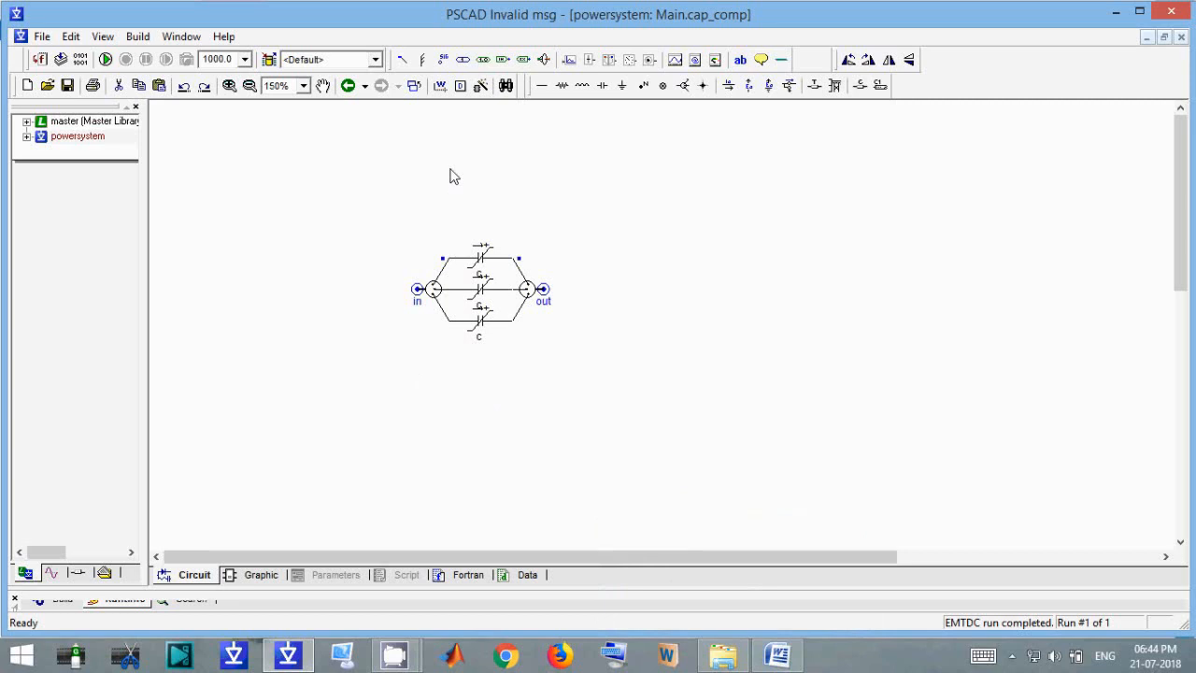
Add a wireless connection above the capacitor bank with source module Cap and signal name c in Receive mode
{"action": "left_click", "coordinate": [544, 60]}
{"action": "left_click", "coordinate": [418, 194]}
{"action": "double_click", "coordinate": [424, 201]}
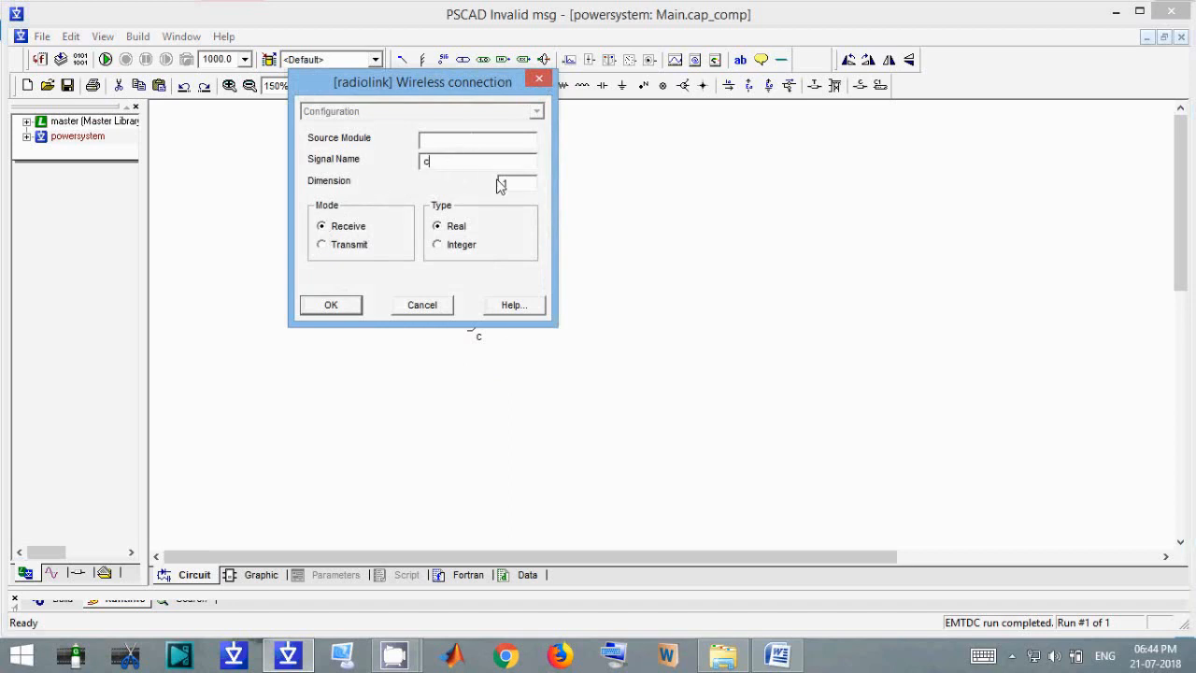
{"action": "key", "text": "Tab"}
{"action": "left_click_drag", "start_coordinate": [499, 98], "coordinate": [935, 176]}
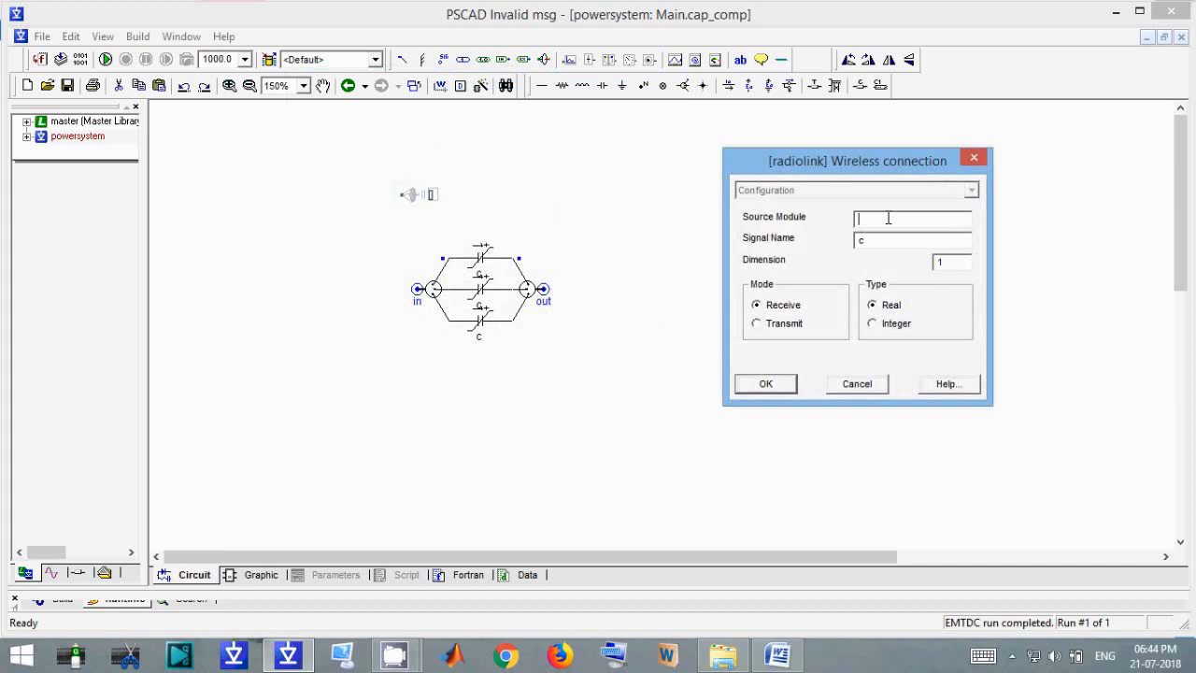
{"action": "type", "text": "ap"}
{"action": "left_click", "coordinate": [775, 389]}
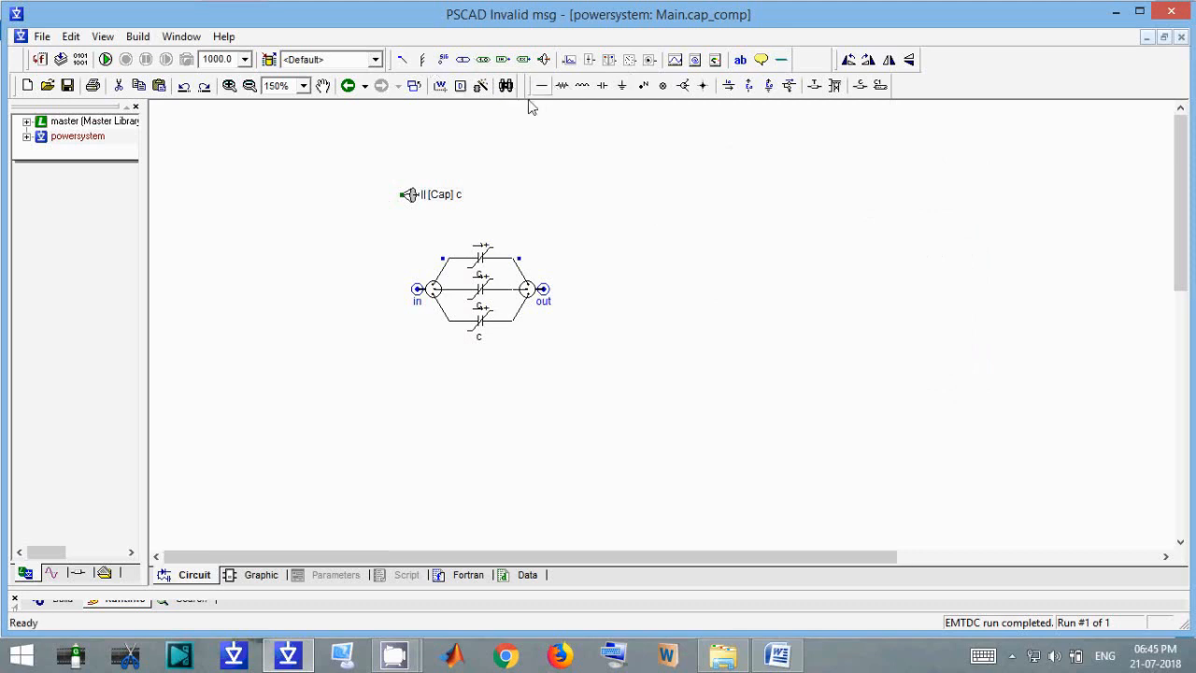
Wire the radio link's output to a data label and name the signal C
{"action": "left_click", "coordinate": [371, 202]}
{"action": "left_click", "coordinate": [444, 60]}
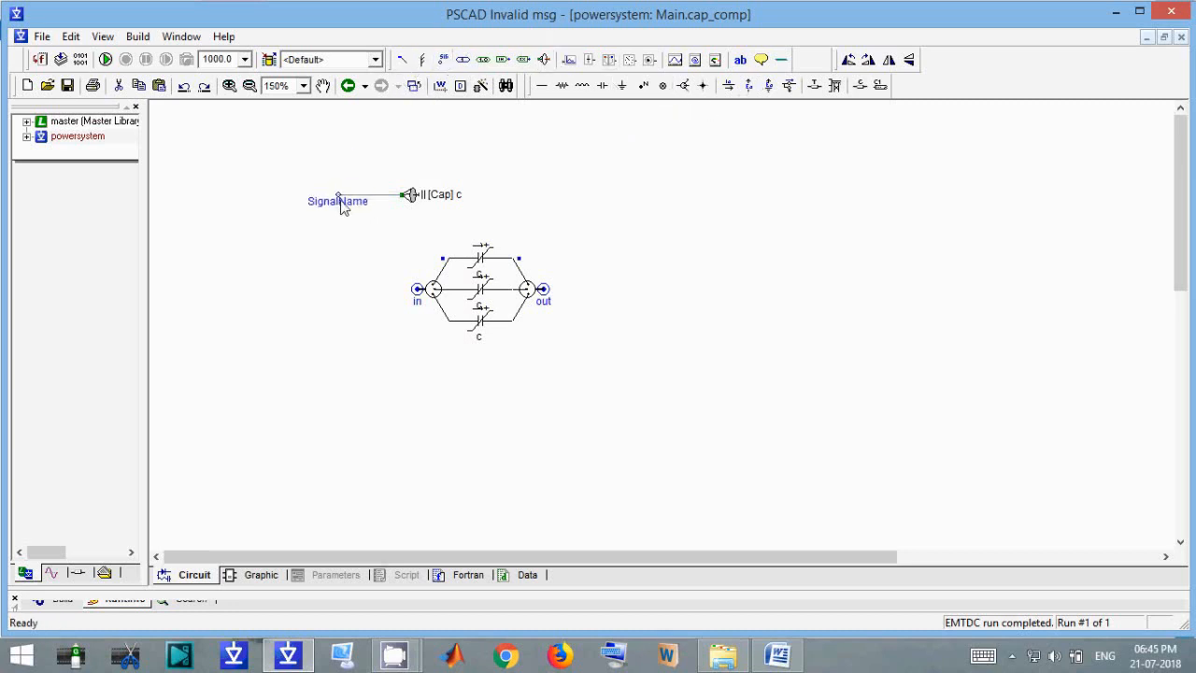
{"action": "double_click", "coordinate": [339, 200]}
{"action": "double_click", "coordinate": [450, 200]}
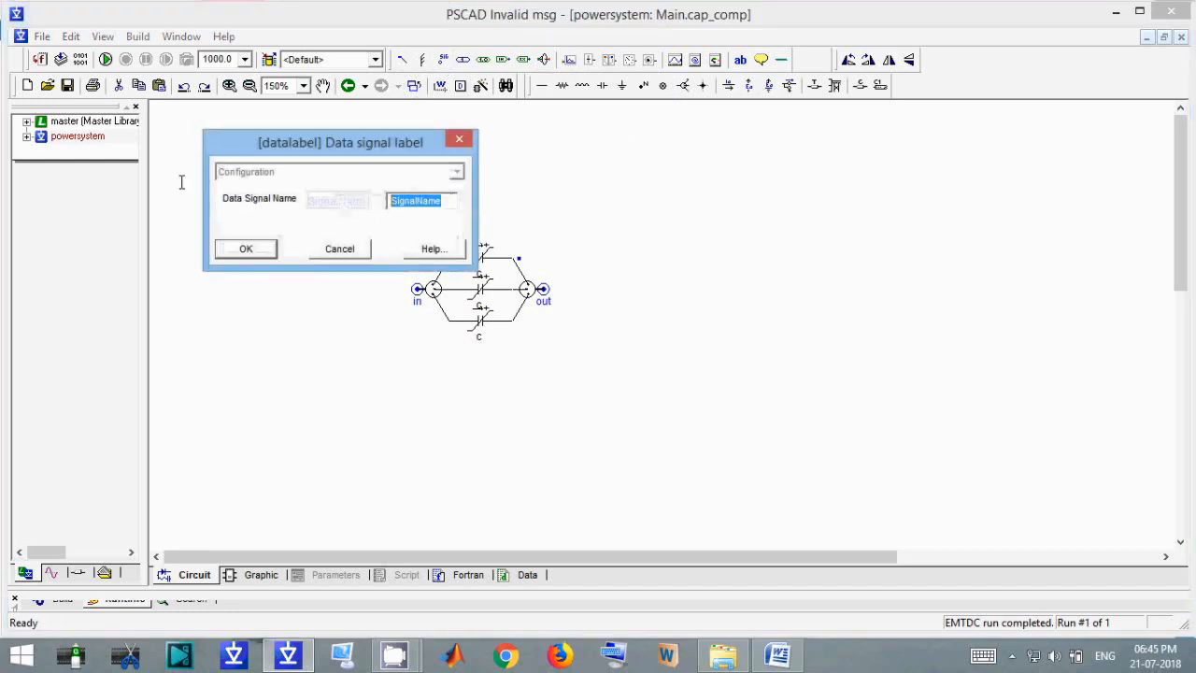
{"action": "type", "text": "C"}
{"action": "left_click", "coordinate": [246, 248]}
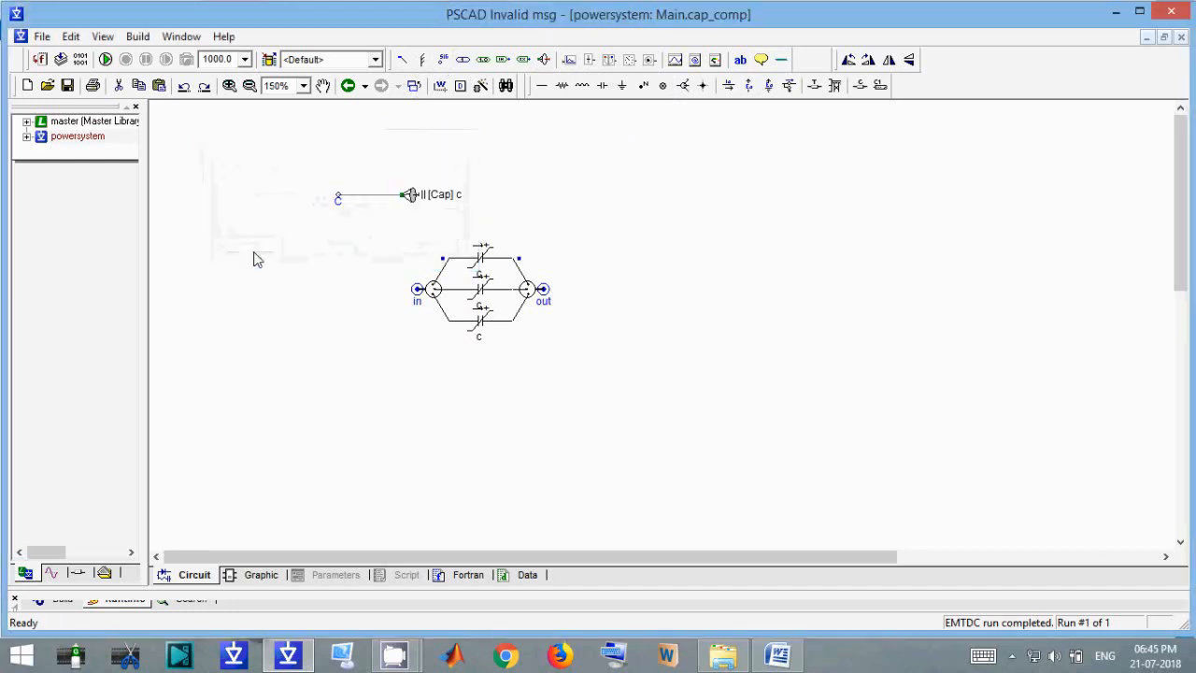
Copy the radio link into the main circuit and place it below the Capacitive Compensation block, near the fault logic
{"action": "left_click_drag", "start_coordinate": [481, 223], "coordinate": [264, 153]}
{"action": "left_click_drag", "start_coordinate": [470, 219], "coordinate": [367, 154]}
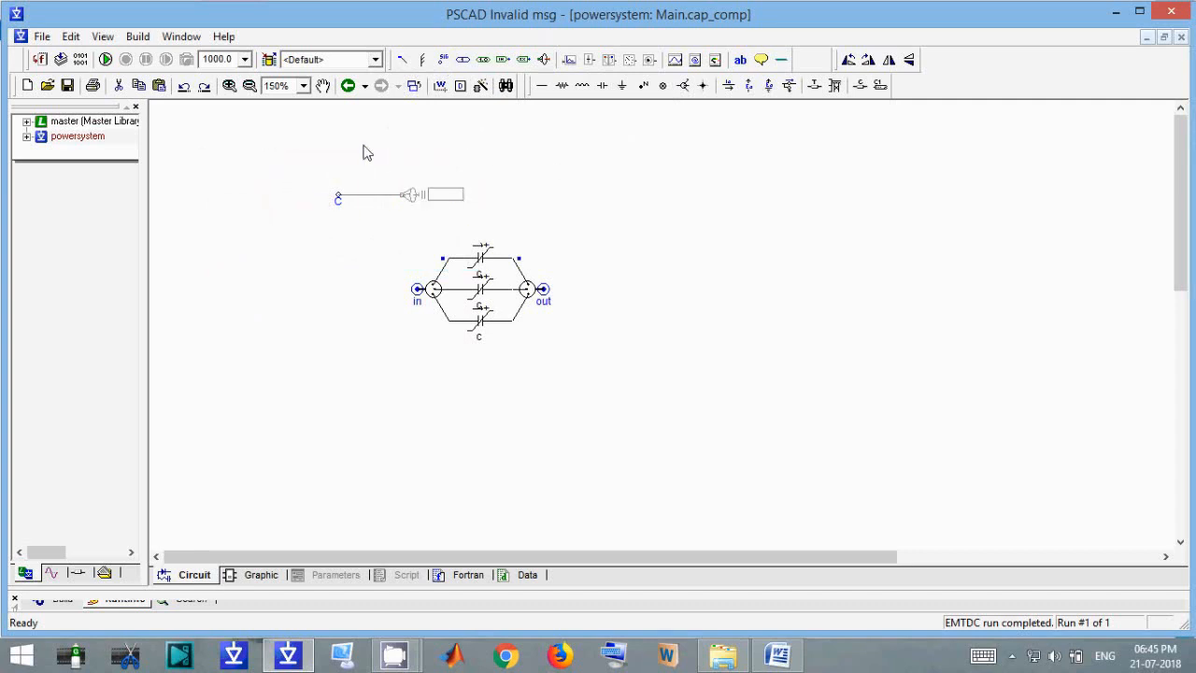
{"action": "left_click", "coordinate": [363, 146]}
{"action": "double_click", "coordinate": [232, 289]}
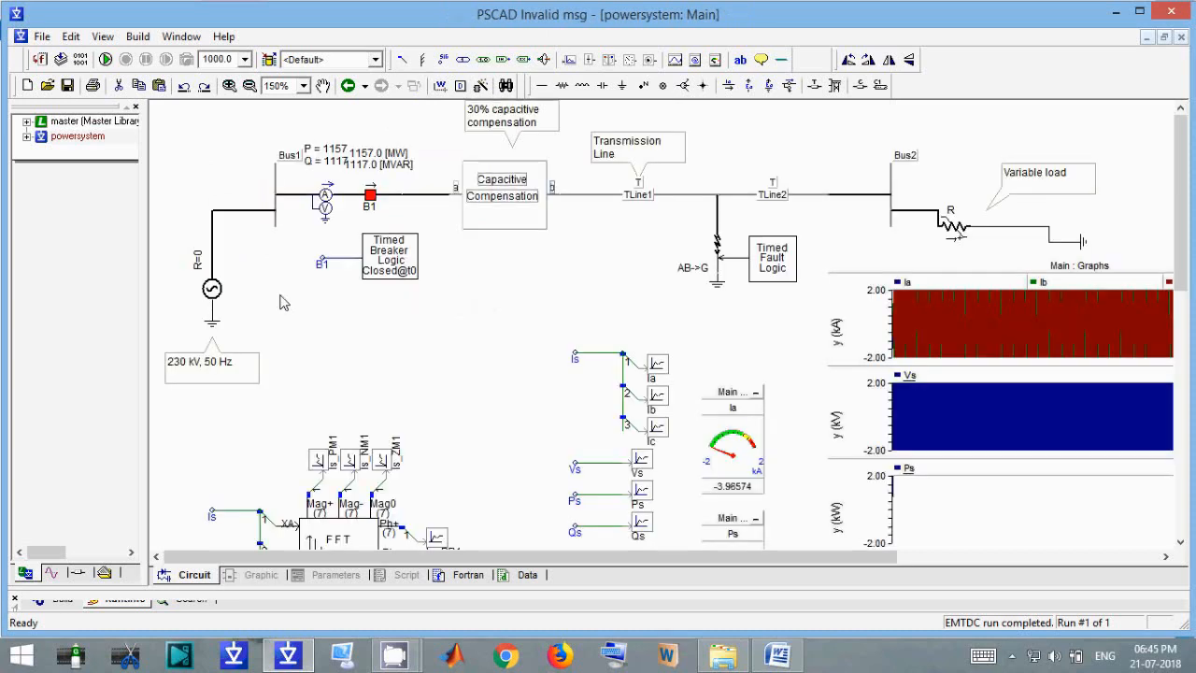
{"action": "key", "text": "ctrl+v"}
{"action": "left_click_drag", "start_coordinate": [475, 273], "coordinate": [570, 271]}
Change the main circuit's radio link for signal c to Transmit mode
{"action": "double_click", "coordinate": [570, 271]}
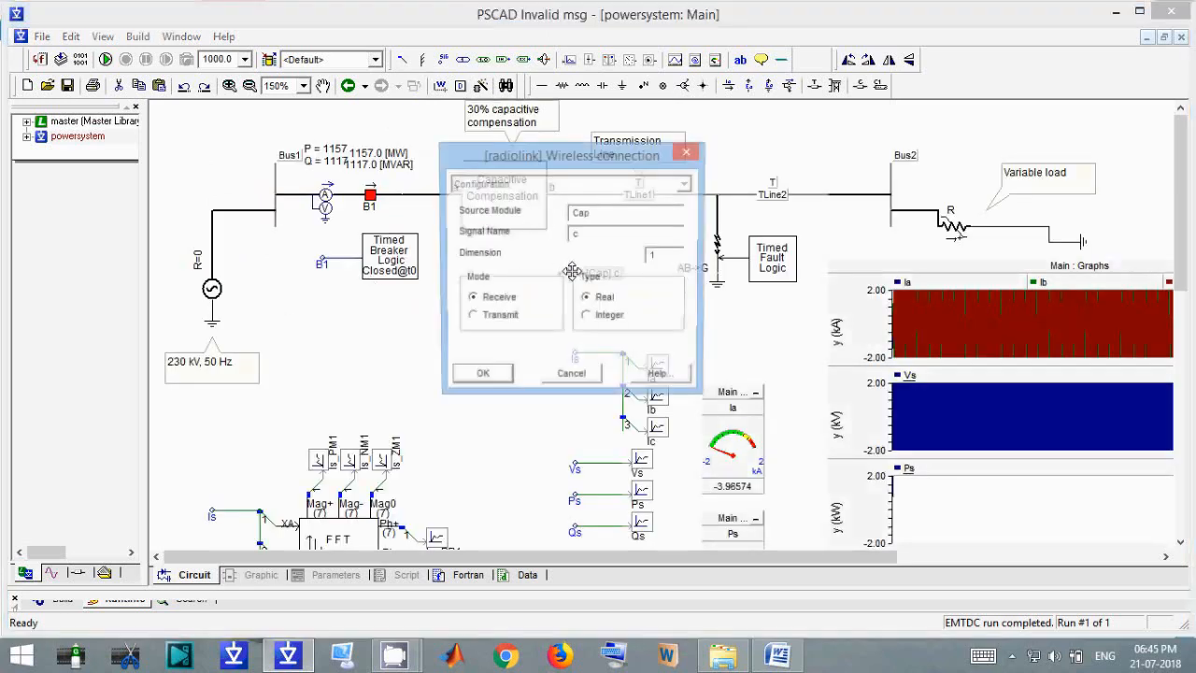
{"action": "left_click", "coordinate": [475, 319]}
{"action": "left_click", "coordinate": [479, 377]}
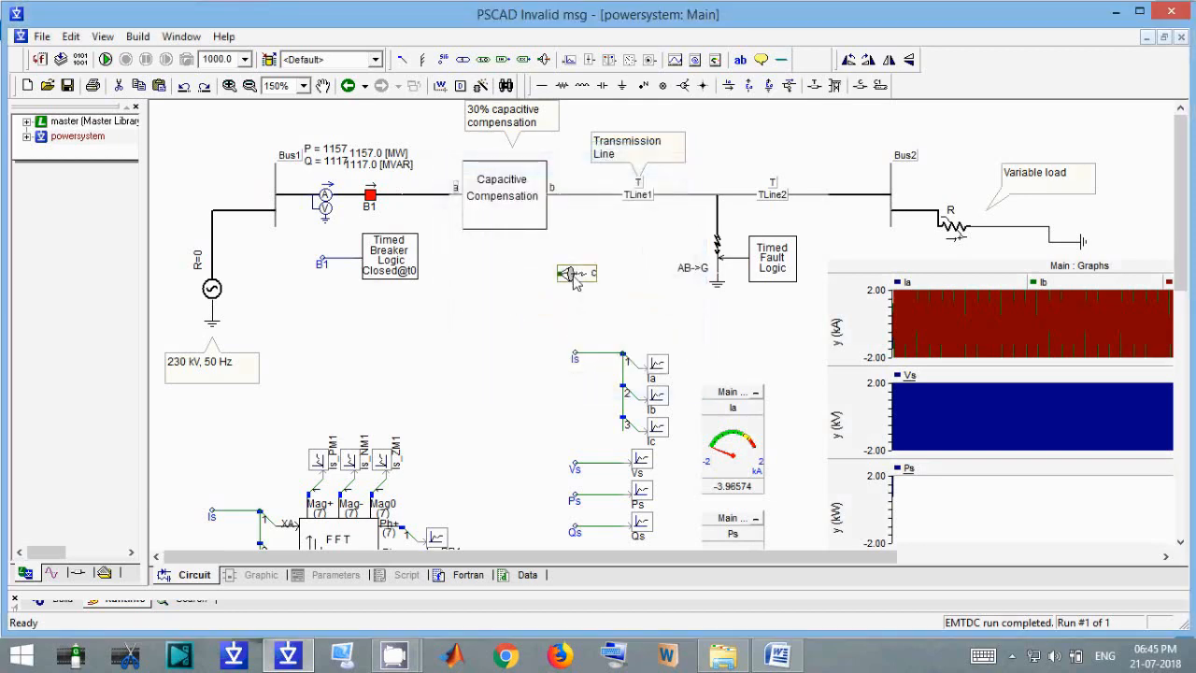
Draw a wire for the main circuit's transmitting radio link and attach a data label named c to its free end
{"action": "left_click_drag", "start_coordinate": [574, 274], "coordinate": [591, 278]}
{"action": "left_click", "coordinate": [562, 315]}
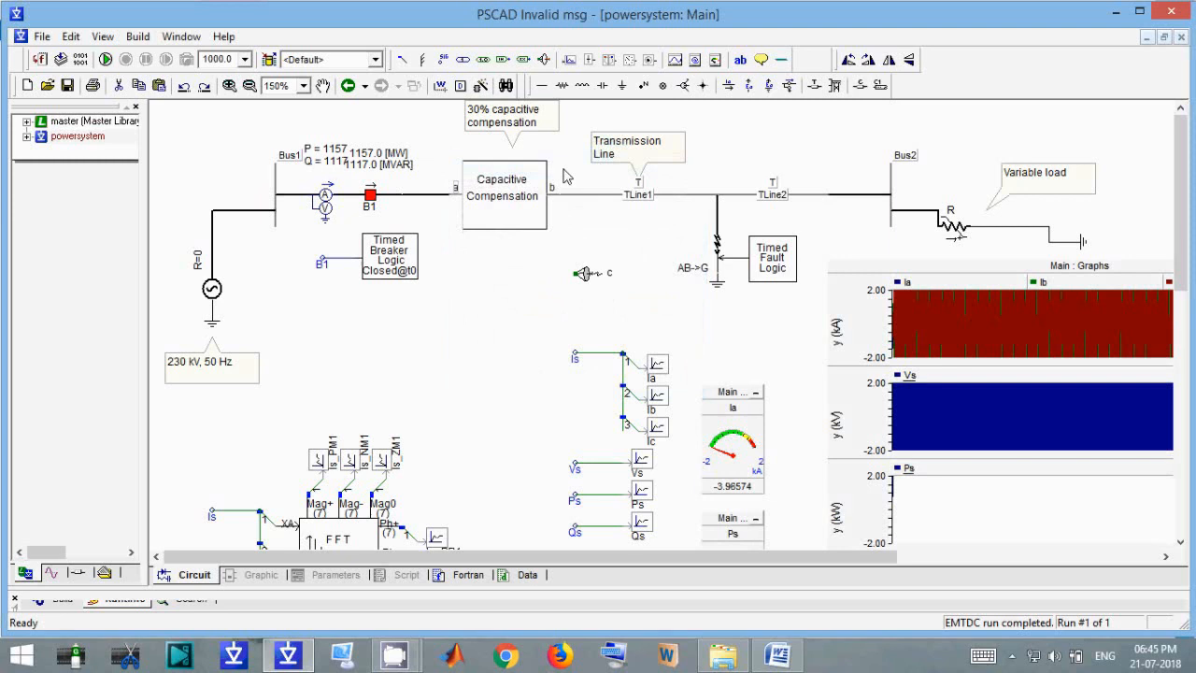
{"action": "left_click", "coordinate": [566, 60]}
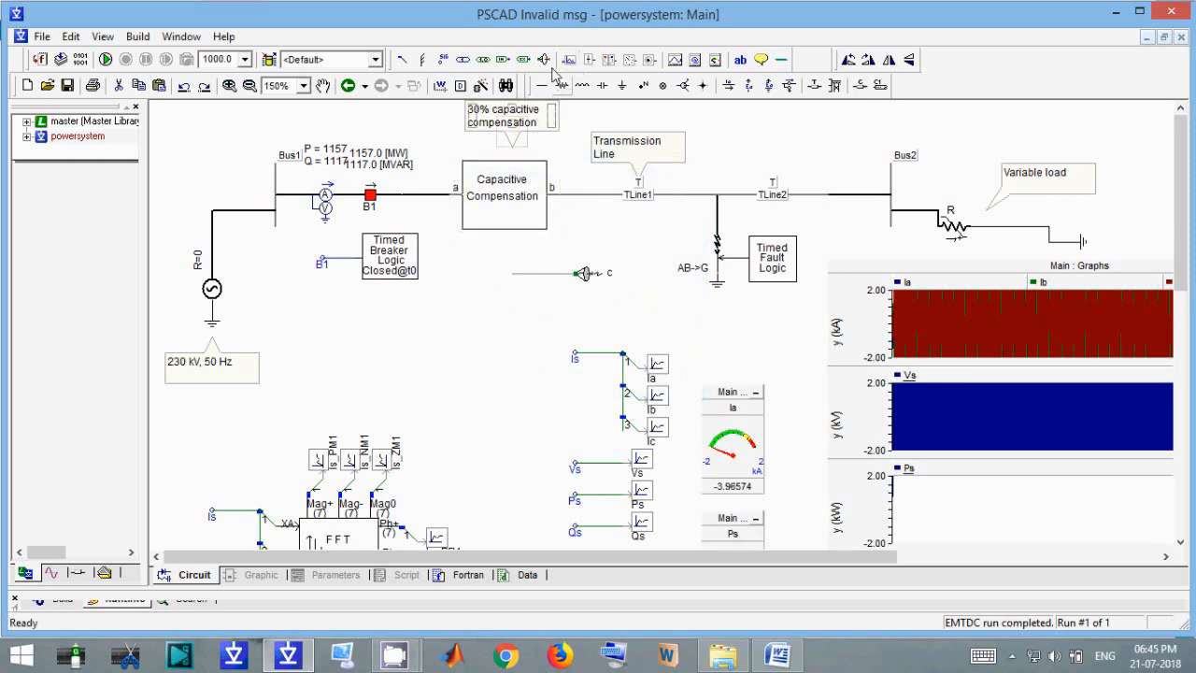
{"action": "left_click", "coordinate": [444, 60]}
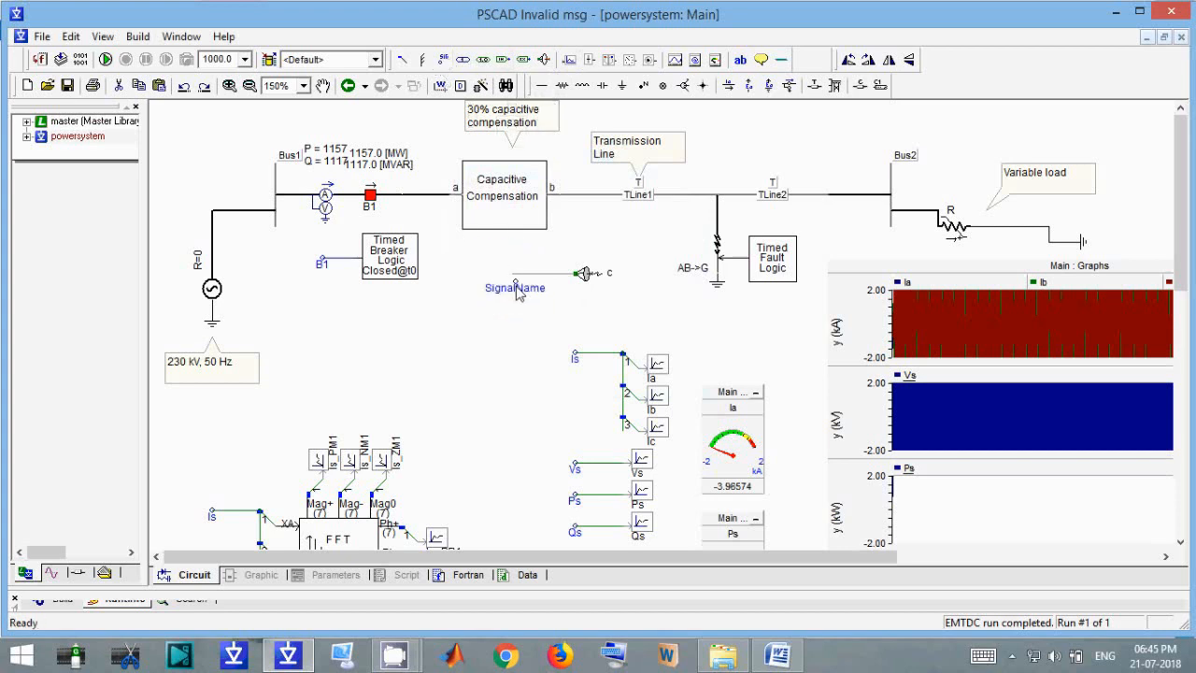
{"action": "double_click", "coordinate": [517, 288]}
{"action": "left_click_drag", "start_coordinate": [619, 284], "coordinate": [393, 290]}
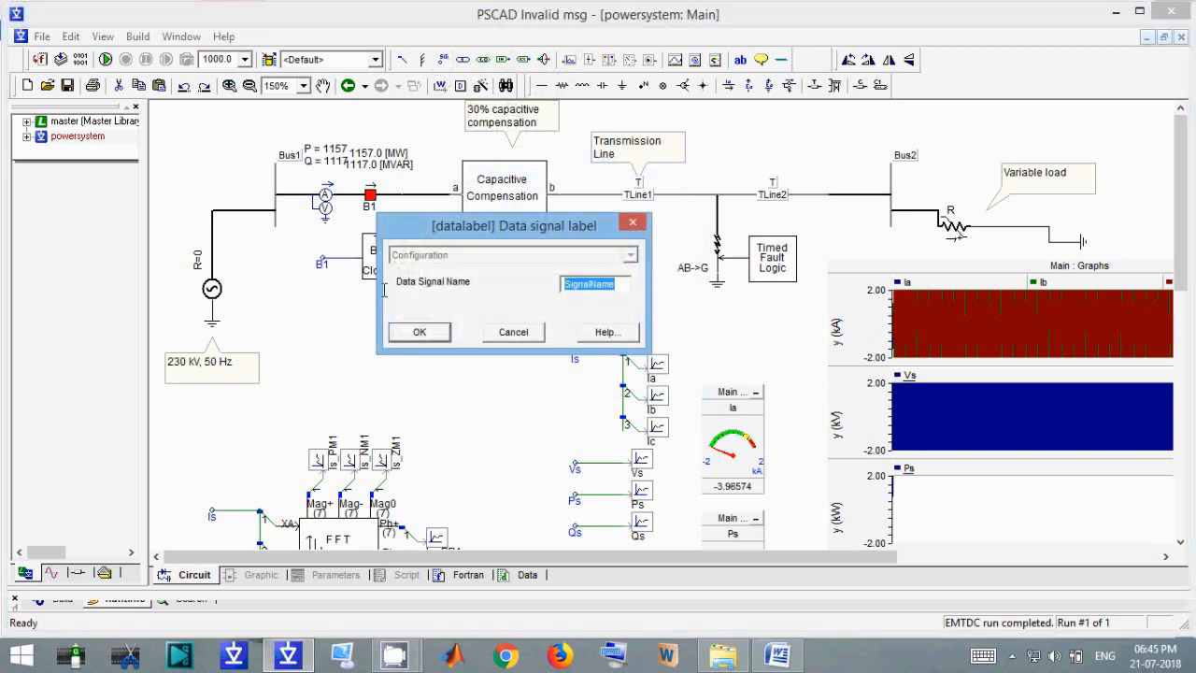
{"action": "type", "text": "C"}
{"action": "key", "text": "Return"}
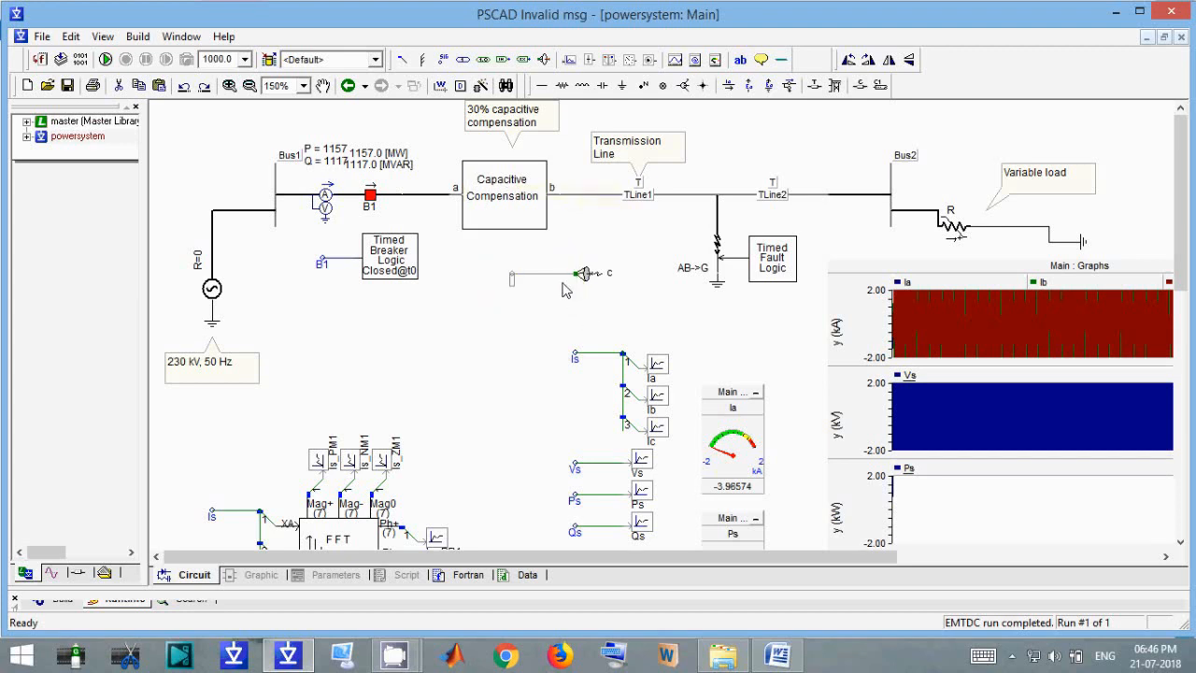
{"action": "left_click_drag", "start_coordinate": [558, 276], "coordinate": [514, 291]}
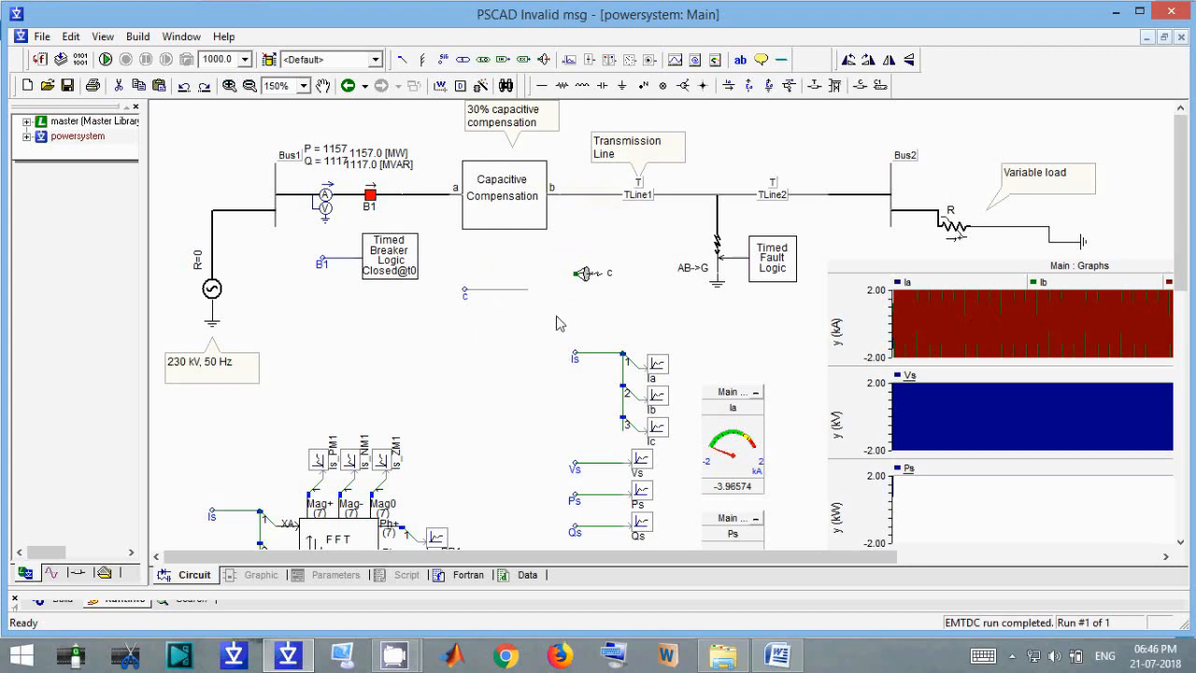
Add a variable input slider below the c label, titled c, with maximum 500, minimum 200 and initial value 250
{"action": "left_click", "coordinate": [591, 61]}
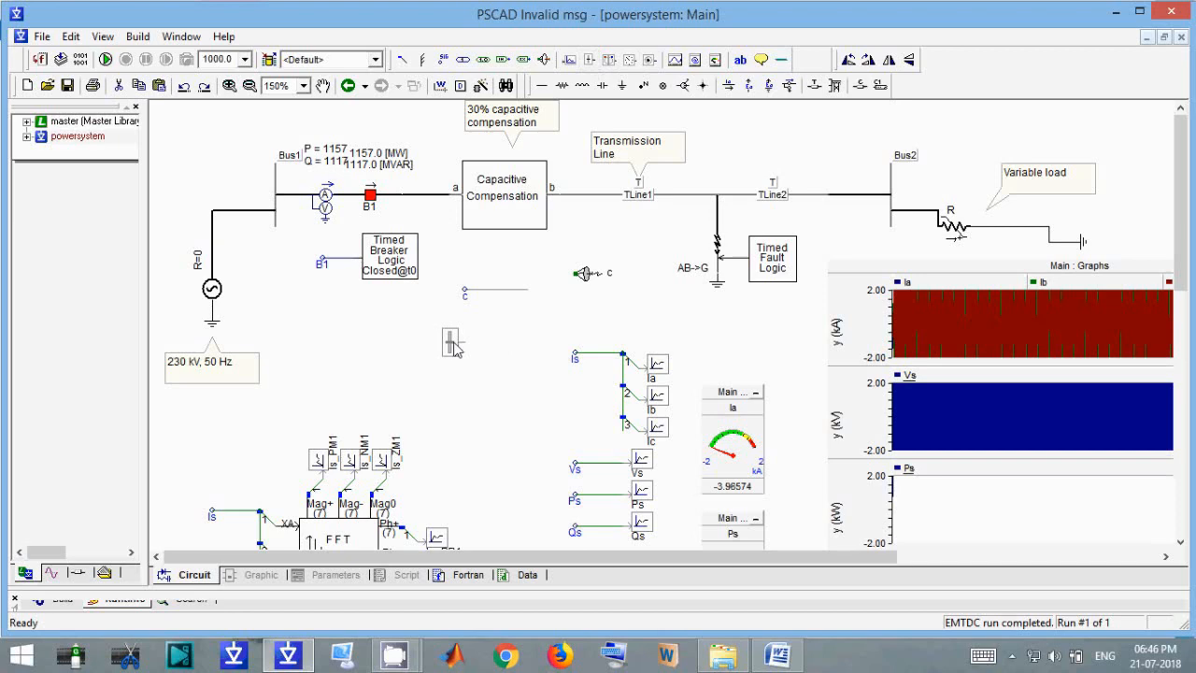
{"action": "double_click", "coordinate": [452, 343]}
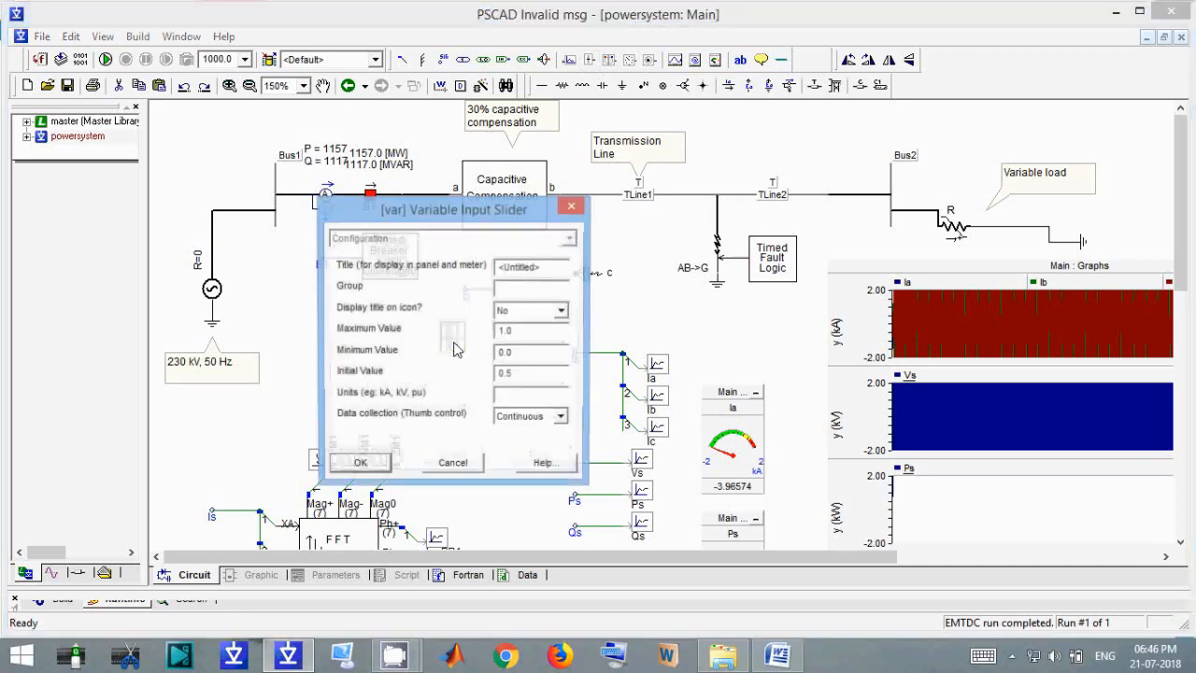
{"action": "double_click", "coordinate": [504, 331]}
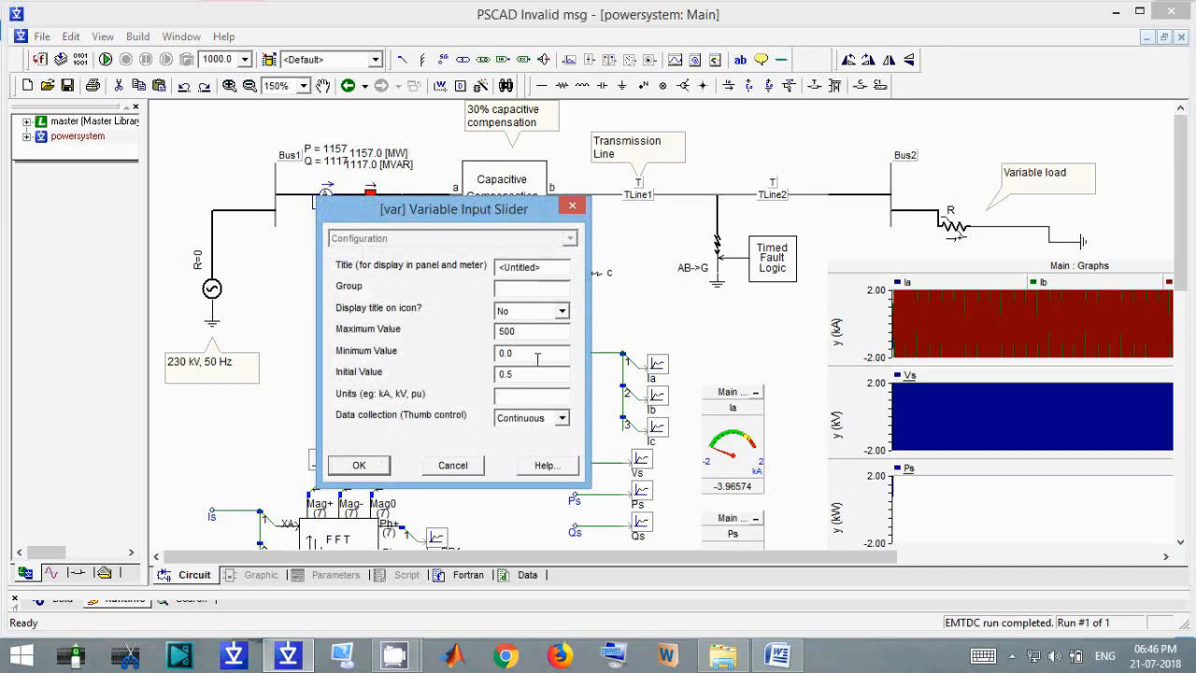
{"action": "left_click_drag", "start_coordinate": [526, 355], "coordinate": [421, 350]}
{"action": "type", "text": "200"}
{"action": "left_click_drag", "start_coordinate": [533, 373], "coordinate": [384, 371]}
{"action": "type", "text": "1"}
{"action": "left_click_drag", "start_coordinate": [552, 269], "coordinate": [281, 258]}
{"action": "type", "text": "c"}
{"action": "key", "text": "Return"}
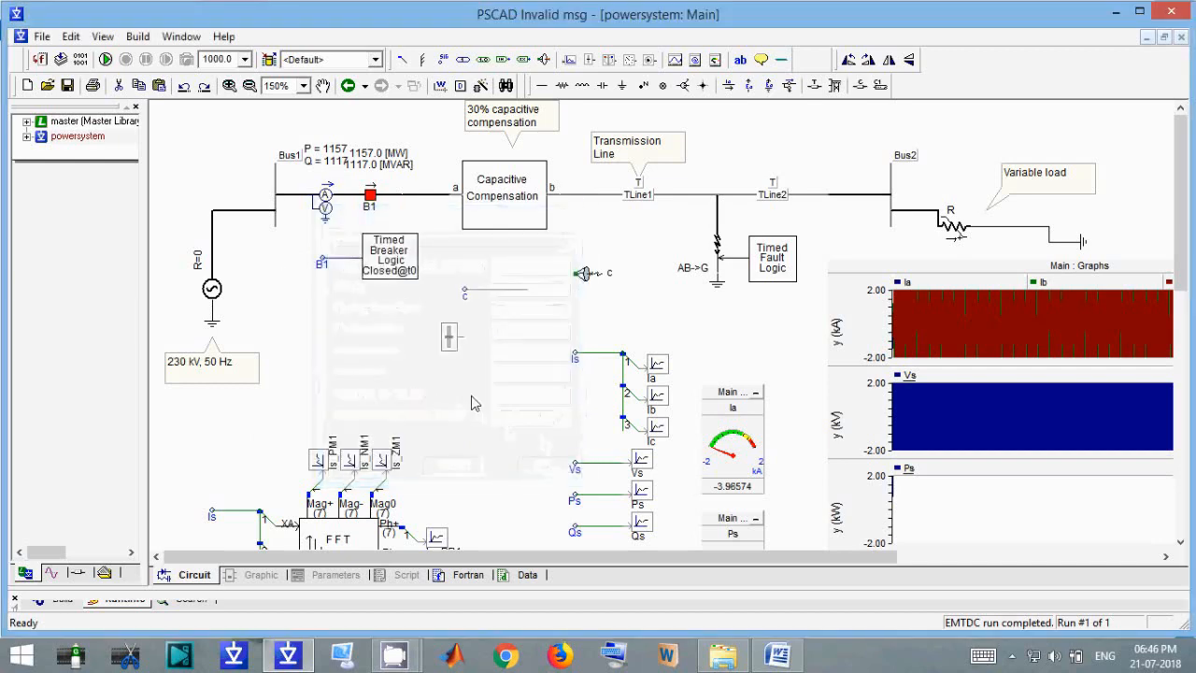
Join the slider and the radio link to opposite ends of the c wire, and display the slider's title on its icon
{"action": "left_click_drag", "start_coordinate": [449, 336], "coordinate": [448, 295]}
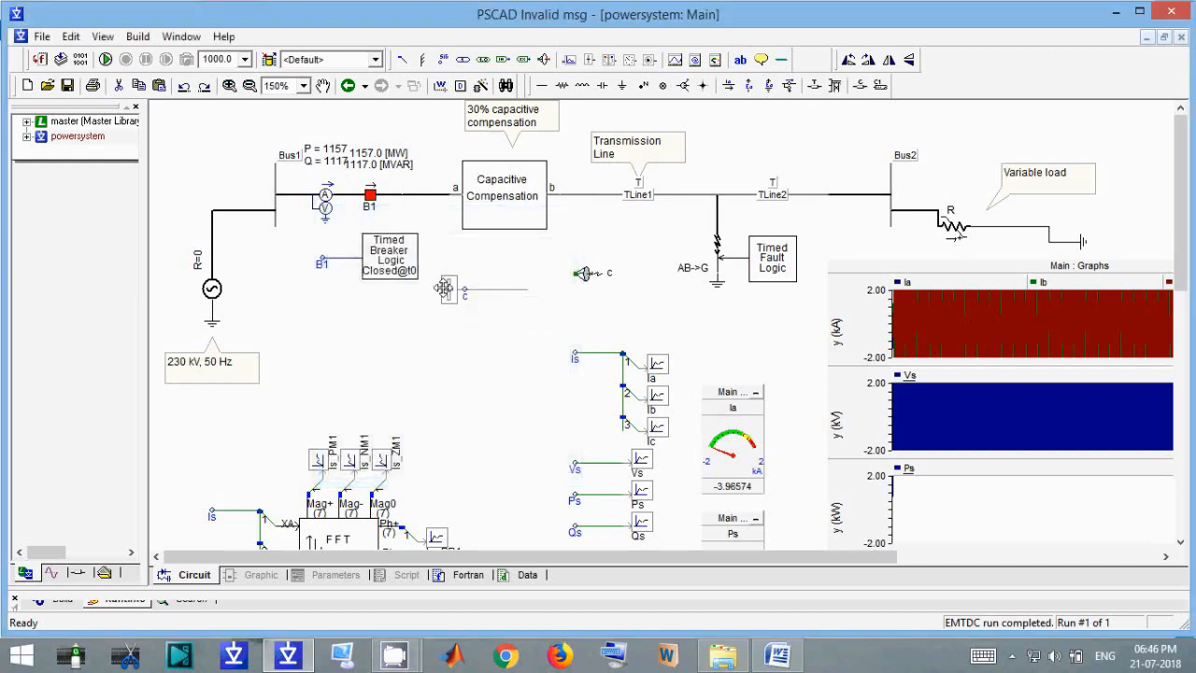
{"action": "double_click", "coordinate": [448, 295]}
{"action": "left_click", "coordinate": [551, 256]}
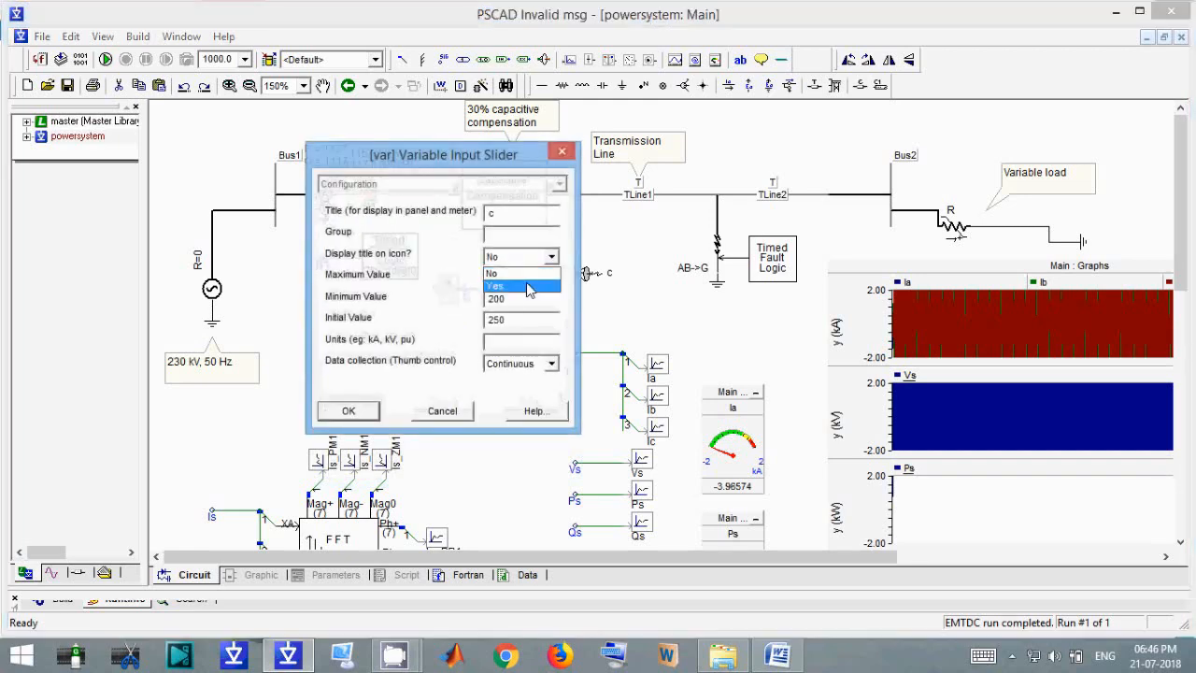
{"action": "left_click", "coordinate": [516, 287]}
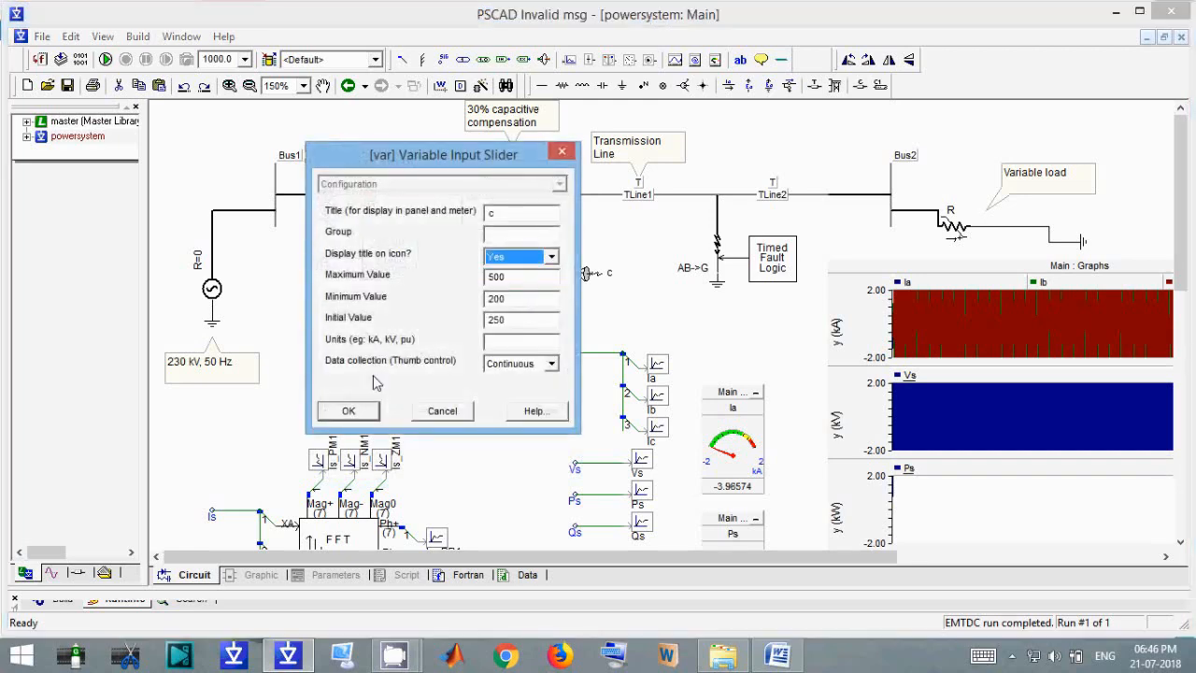
{"action": "left_click", "coordinate": [370, 410]}
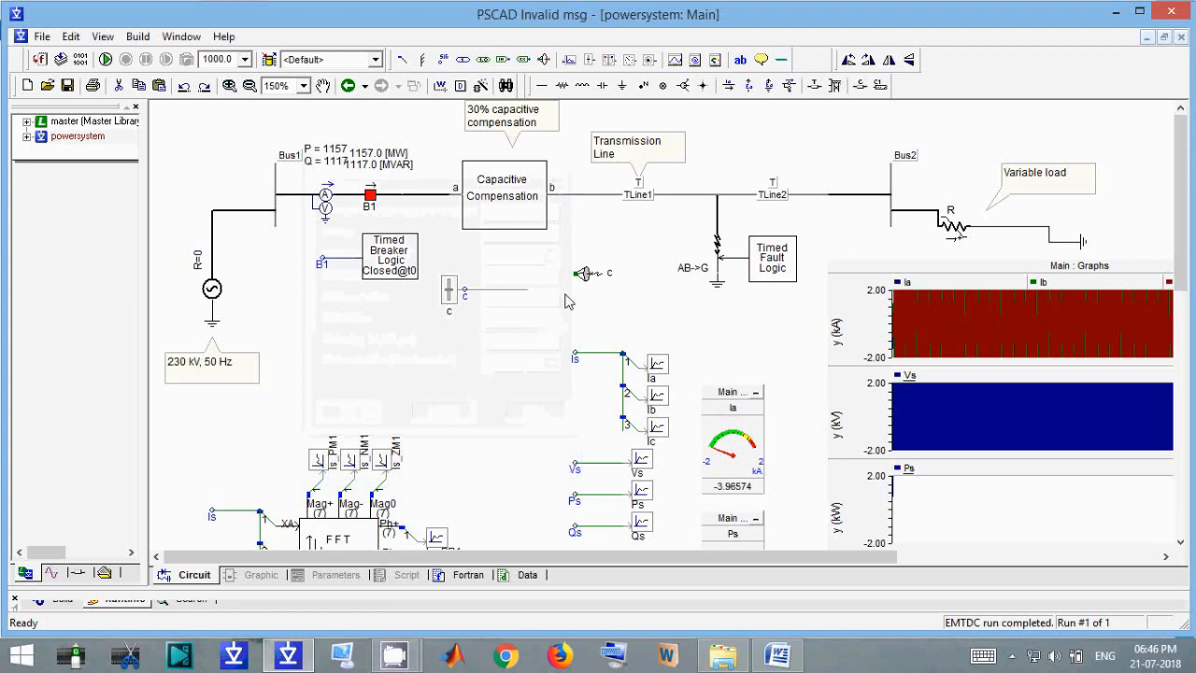
{"action": "left_click_drag", "start_coordinate": [584, 273], "coordinate": [537, 289]}
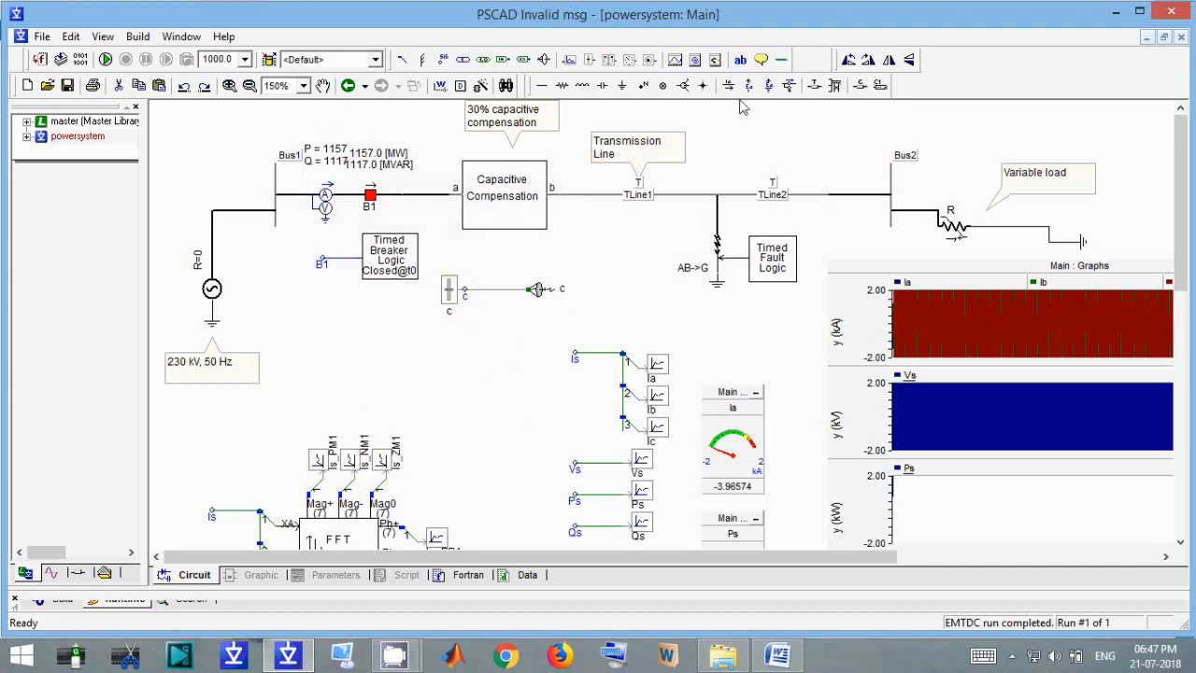
{"action": "left_click", "coordinate": [716, 62]}
{"action": "left_click", "coordinate": [465, 322]}
{"action": "right_click", "coordinate": [450, 292]}
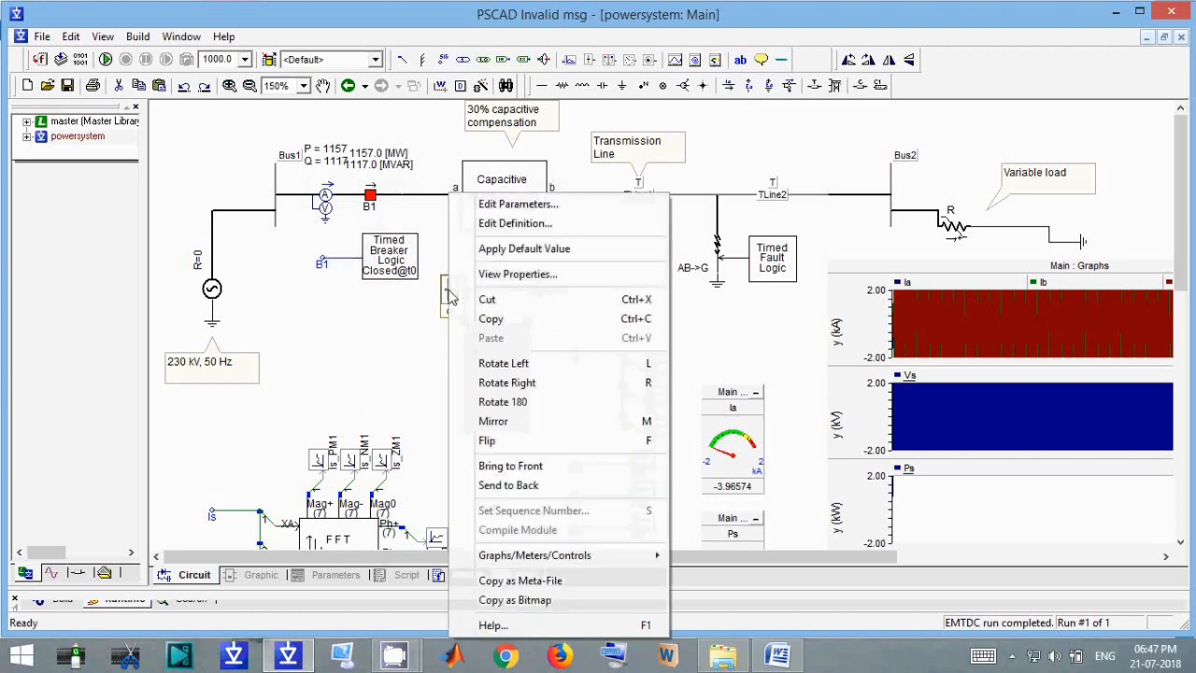
{"action": "mouse_move", "coordinate": [584, 555]}
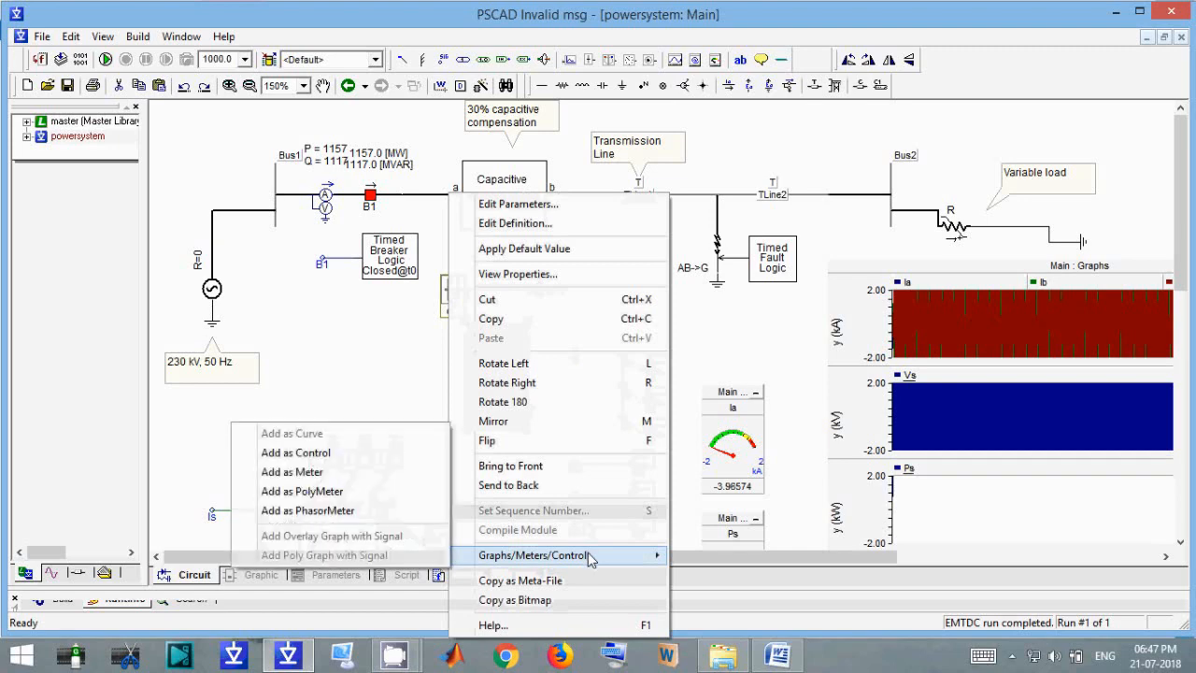
{"action": "left_click", "coordinate": [355, 472]}
{"action": "right_click", "coordinate": [504, 362]}
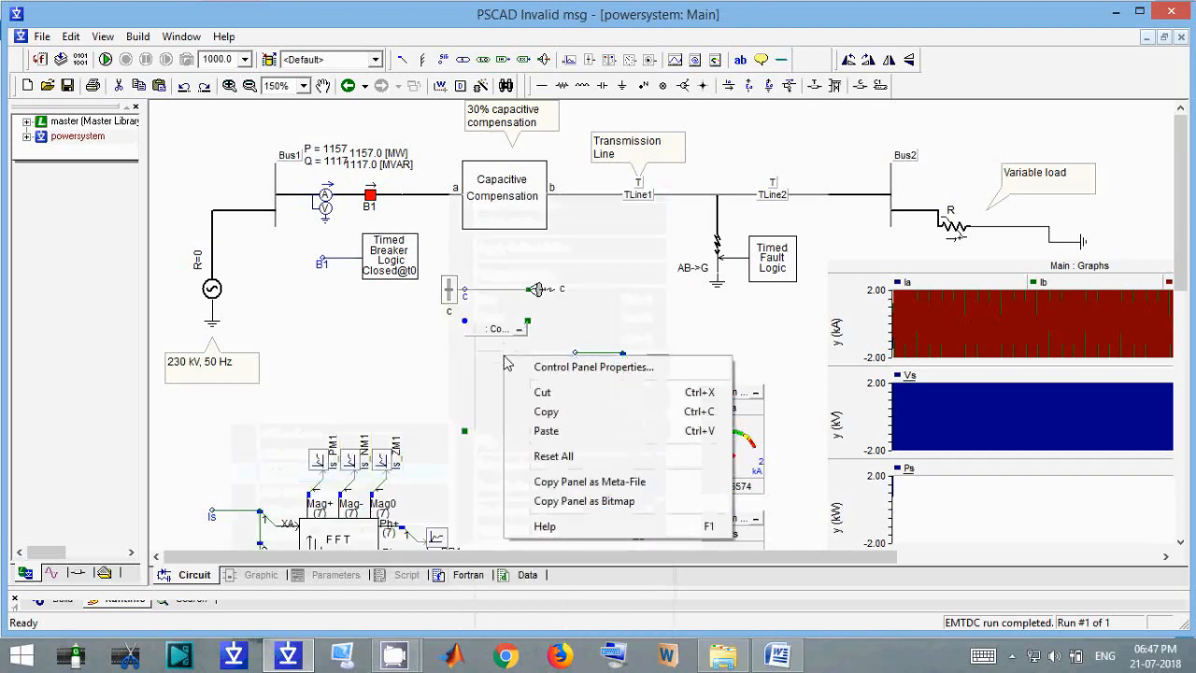
{"action": "left_click", "coordinate": [548, 431]}
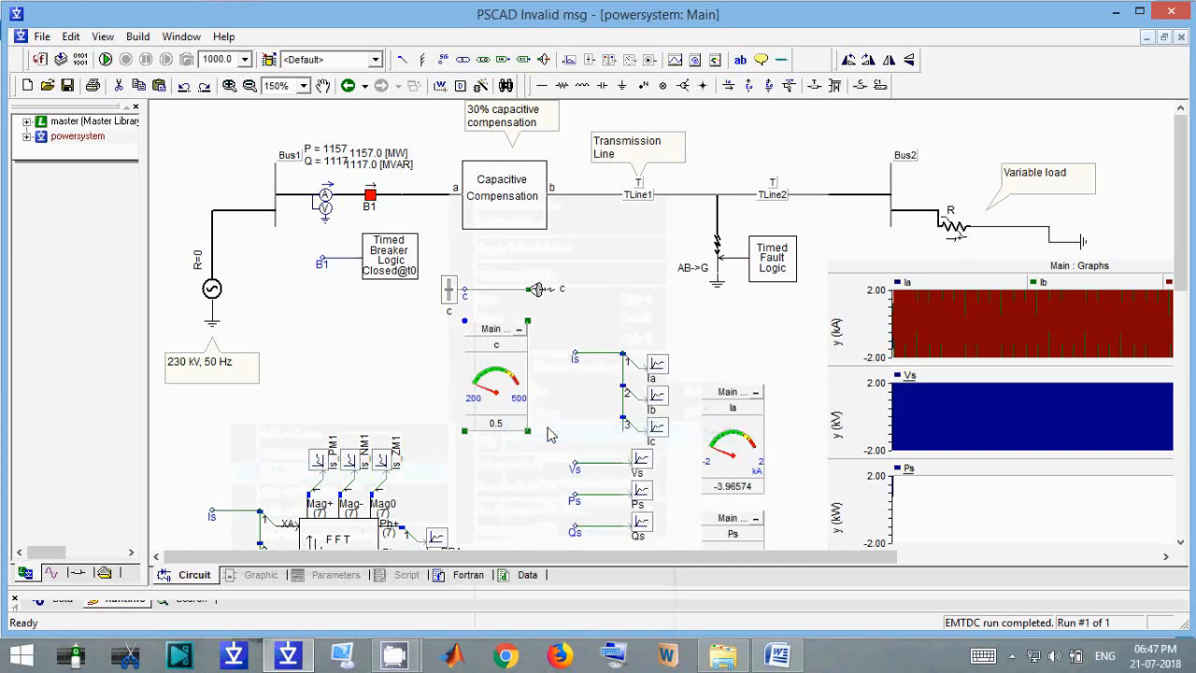
{"action": "left_click", "coordinate": [513, 371]}
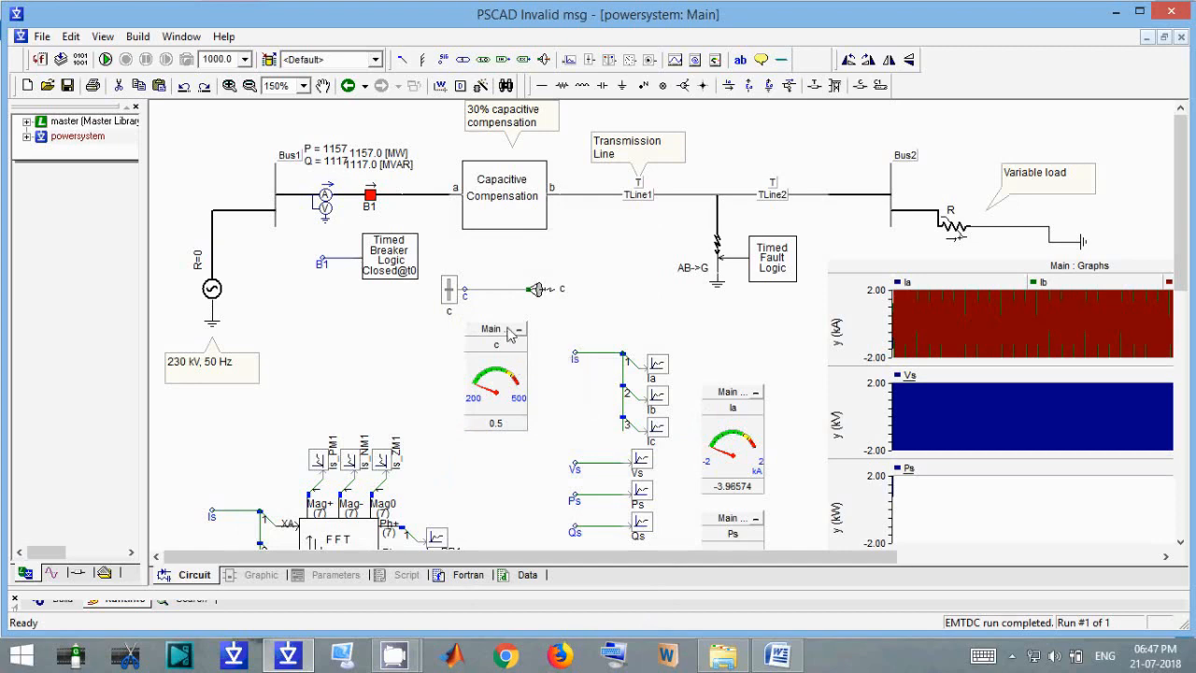
{"action": "left_click", "coordinate": [509, 335]}
{"action": "key", "text": "Delete"}
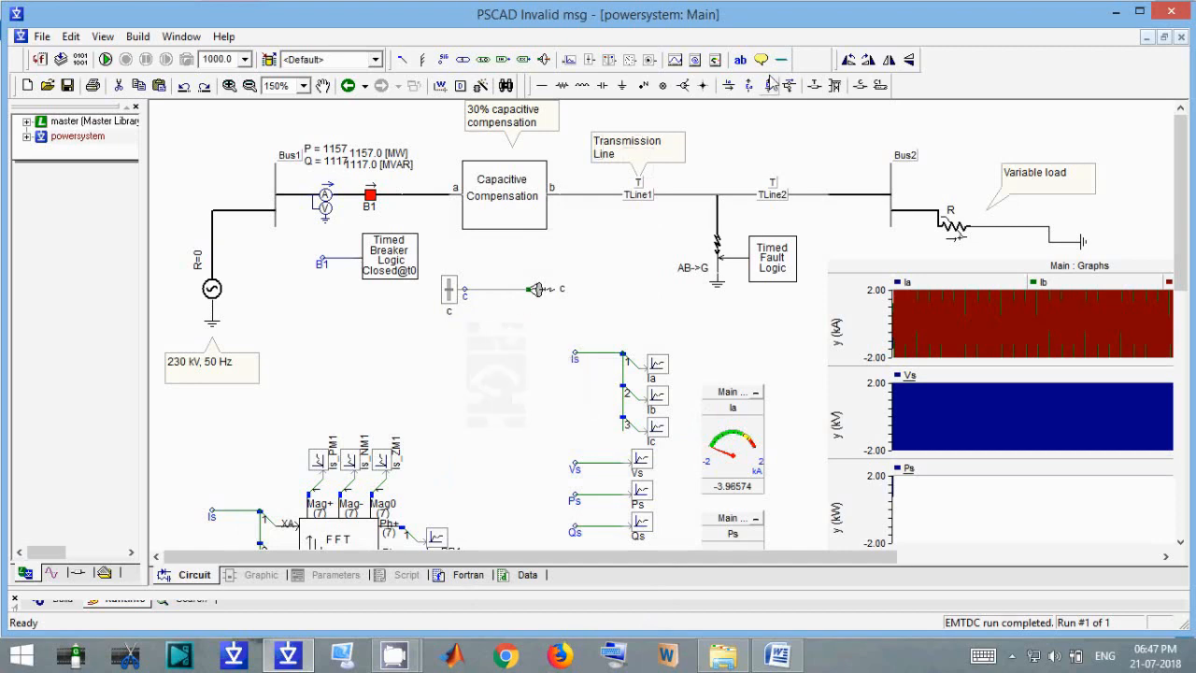
Place a control panel below the c slider, add the slider to it as a control, and set it to 247.619
{"action": "left_click", "coordinate": [714, 62]}
{"action": "left_click", "coordinate": [480, 345]}
{"action": "left_click", "coordinate": [457, 301]}
{"action": "right_click", "coordinate": [456, 300]}
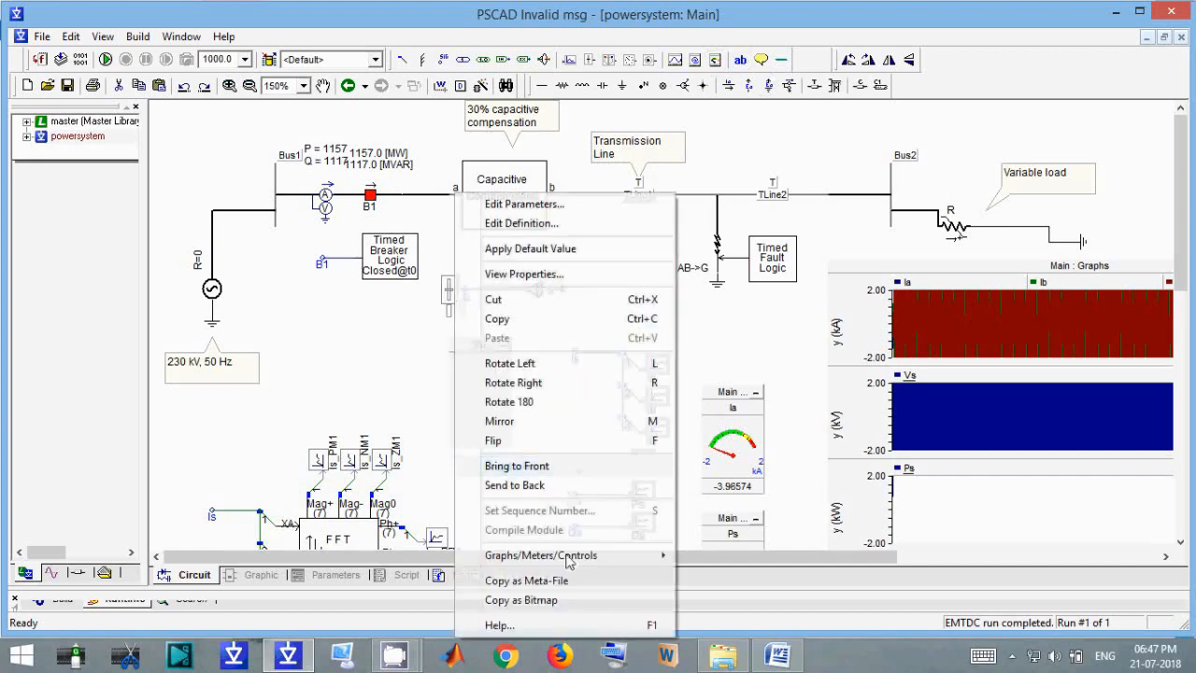
{"action": "mouse_move", "coordinate": [568, 560]}
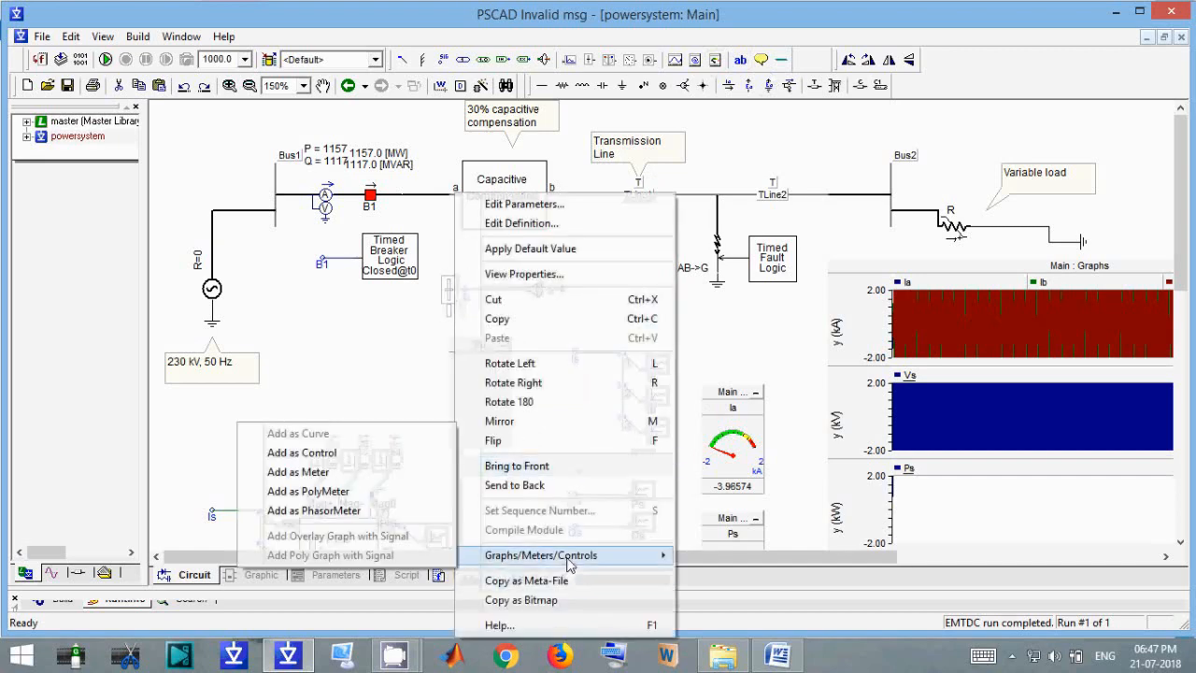
{"action": "left_click", "coordinate": [299, 452]}
{"action": "right_click", "coordinate": [497, 367]}
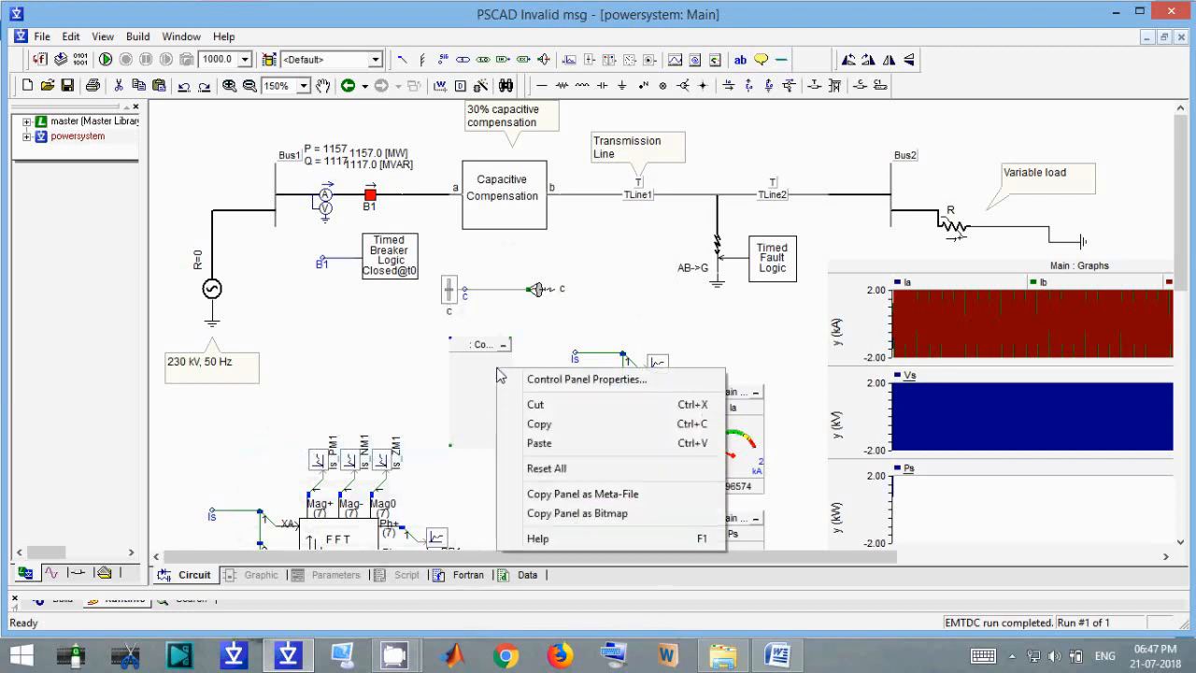
{"action": "left_click", "coordinate": [558, 444]}
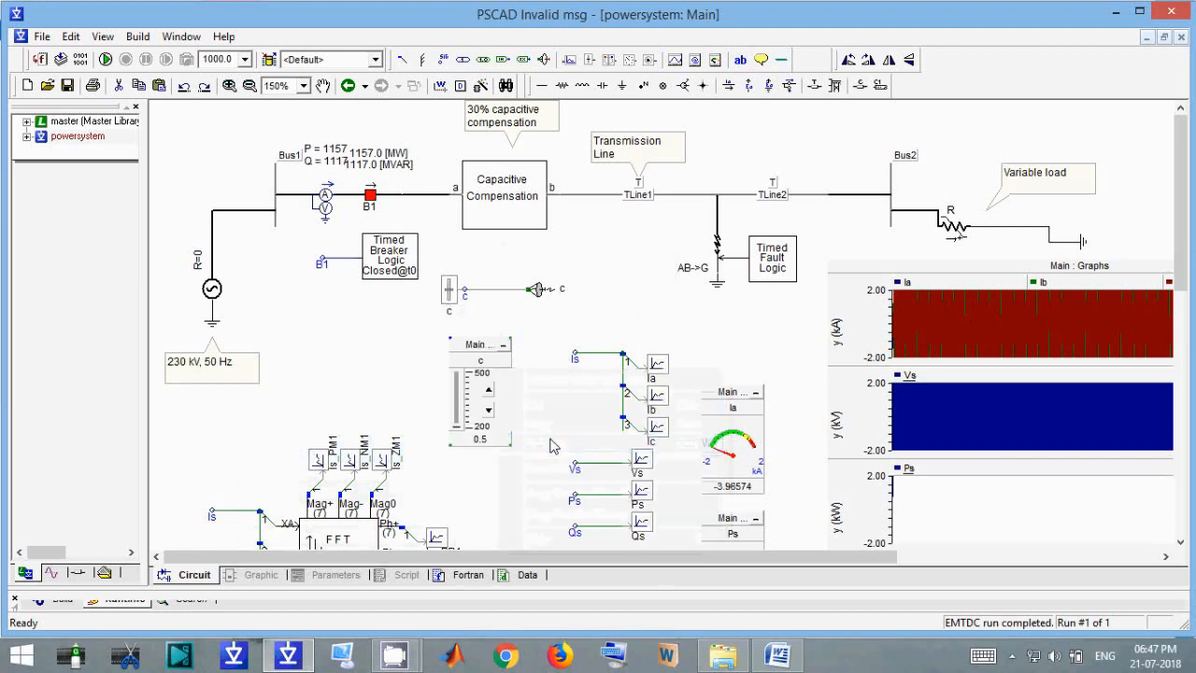
{"action": "left_click", "coordinate": [457, 427]}
{"action": "left_click_drag", "start_coordinate": [457, 427], "coordinate": [455, 422]}
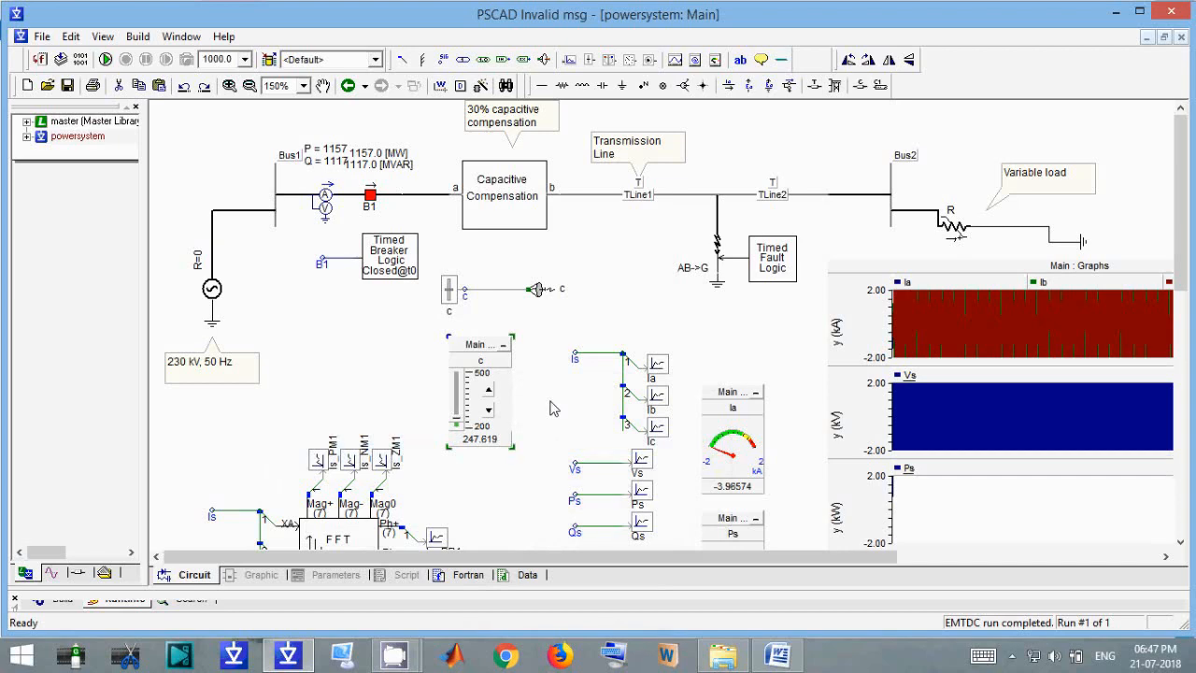
Run the simulation and trace the error reported for the powersystem project in the enlarged build messages
{"action": "left_click", "coordinate": [105, 59]}
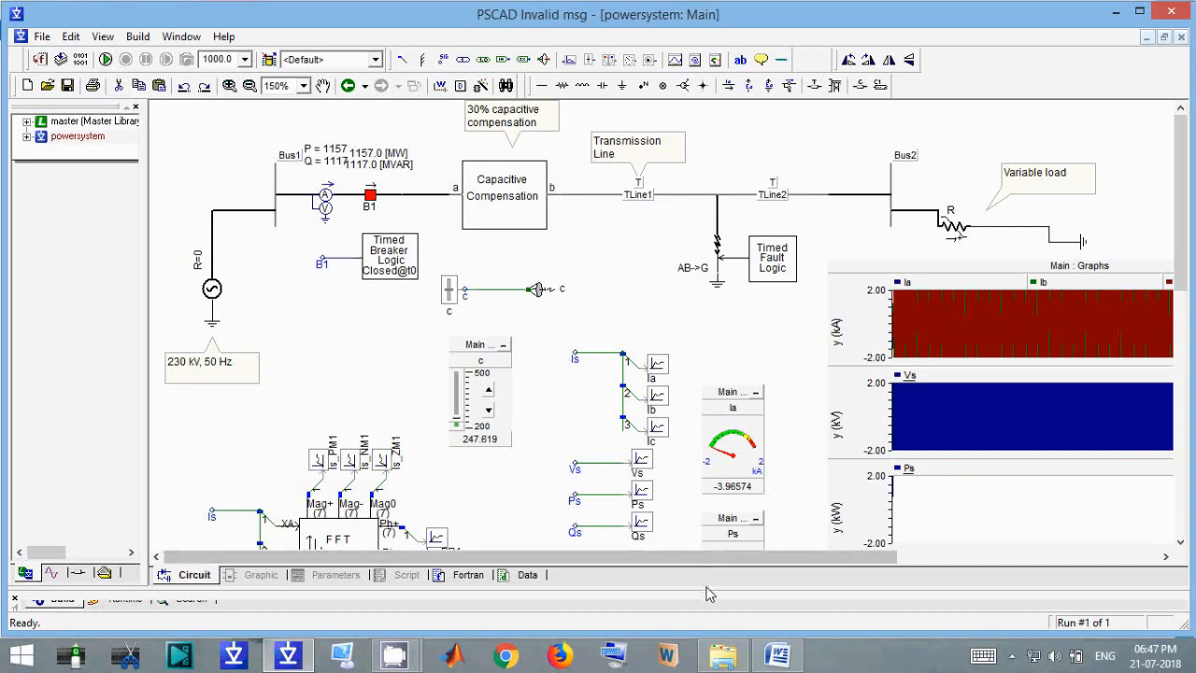
{"action": "left_click_drag", "start_coordinate": [707, 586], "coordinate": [706, 323]}
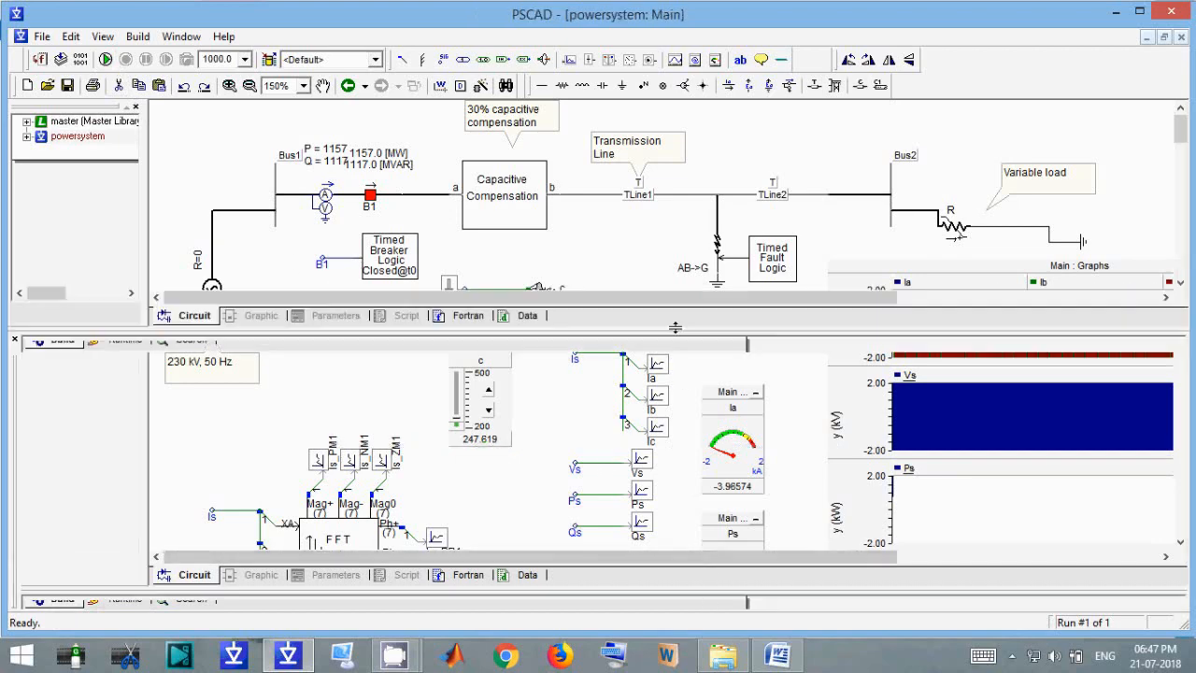
{"action": "left_click", "coordinate": [51, 387]}
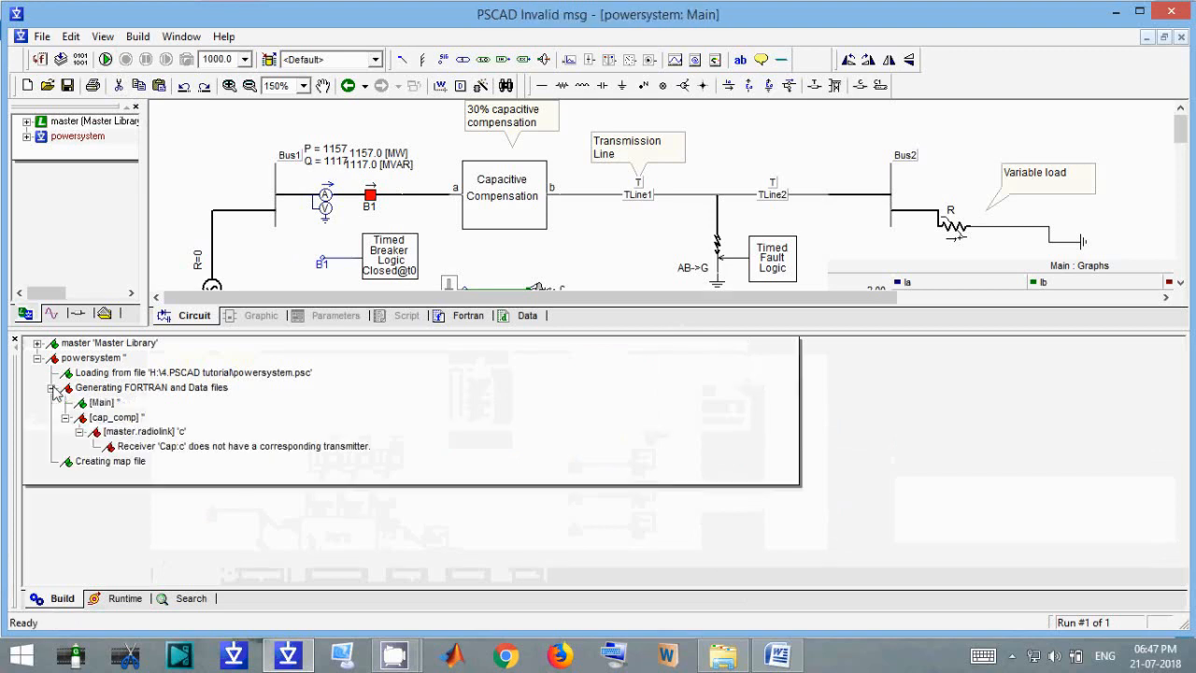
{"action": "double_click", "coordinate": [183, 447]}
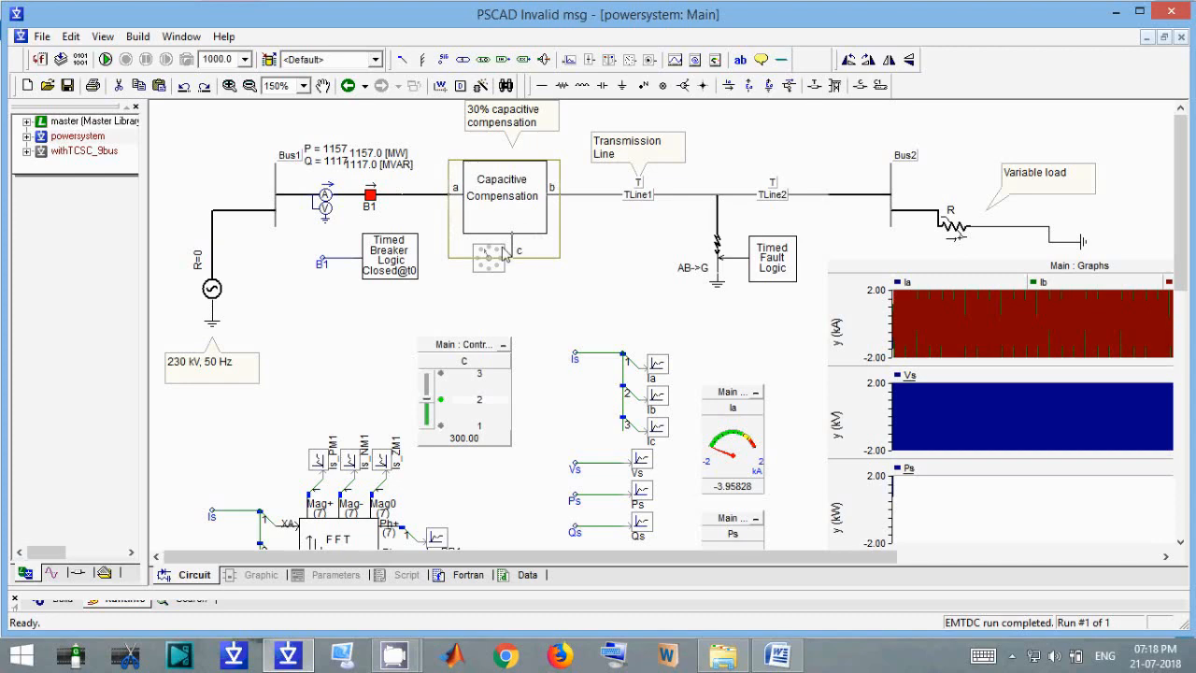
Examine the connection settings of the cap input port in the cap_comp module's graphic definition
{"action": "right_click", "coordinate": [472, 188]}
{"action": "left_click", "coordinate": [532, 217]}
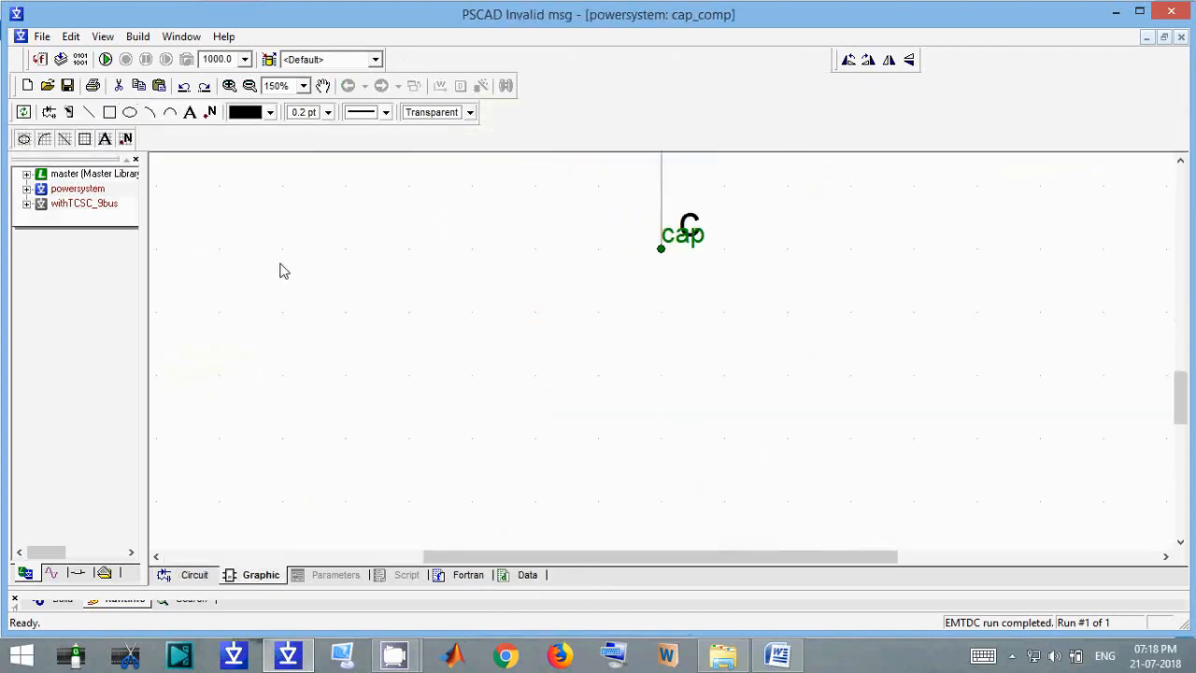
{"action": "scroll", "coordinate": [678, 299], "scroll_direction": "up", "scroll_amount": 3}
{"action": "scroll", "coordinate": [678, 299], "scroll_direction": "down", "scroll_amount": 1}
{"action": "left_click", "coordinate": [680, 298]}
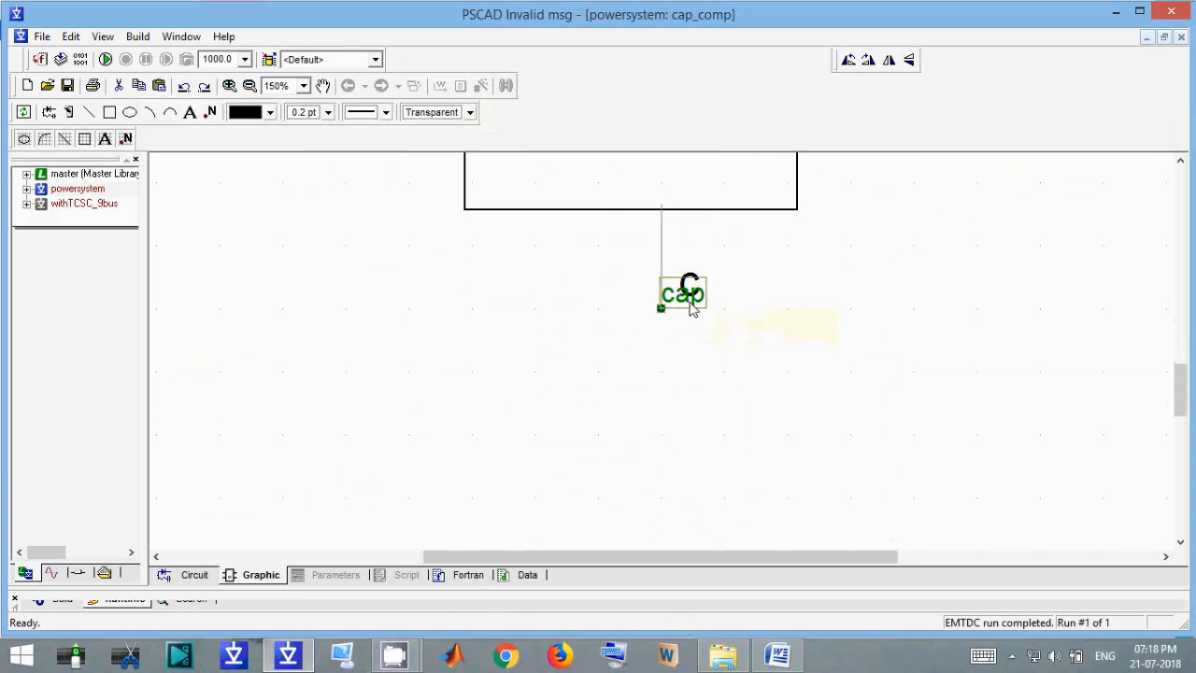
{"action": "double_click", "coordinate": [680, 306]}
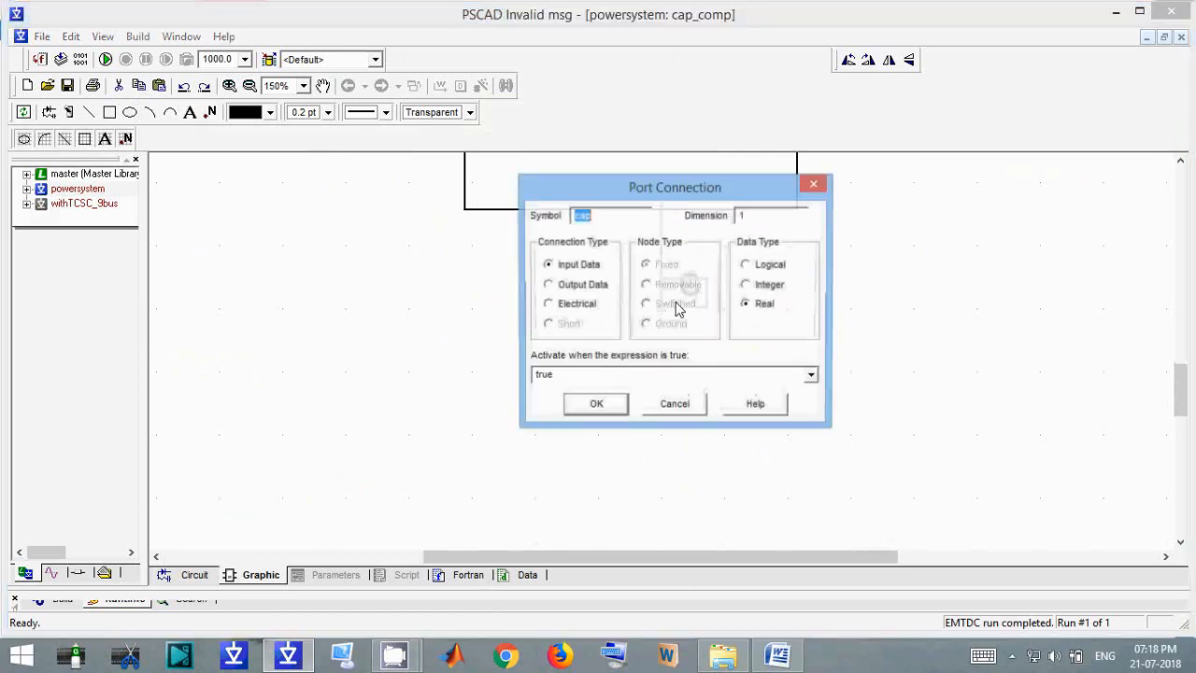
{"action": "left_click", "coordinate": [611, 216]}
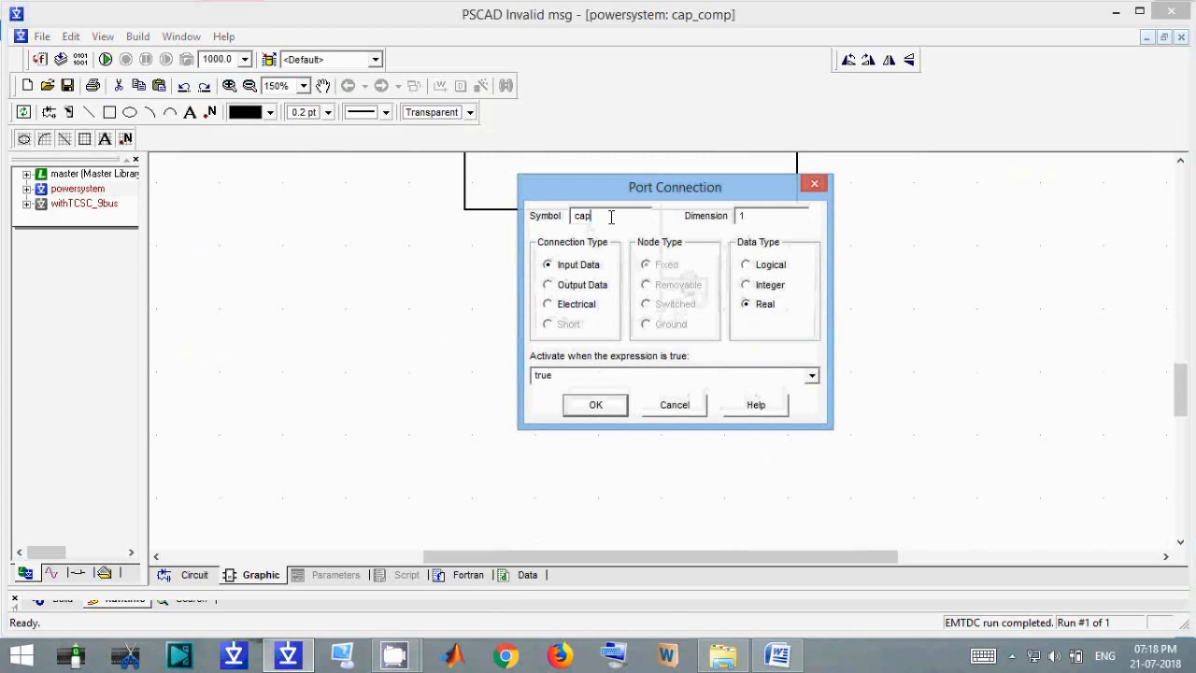
{"action": "left_click_drag", "start_coordinate": [611, 216], "coordinate": [552, 214]}
{"action": "left_click", "coordinate": [738, 216]}
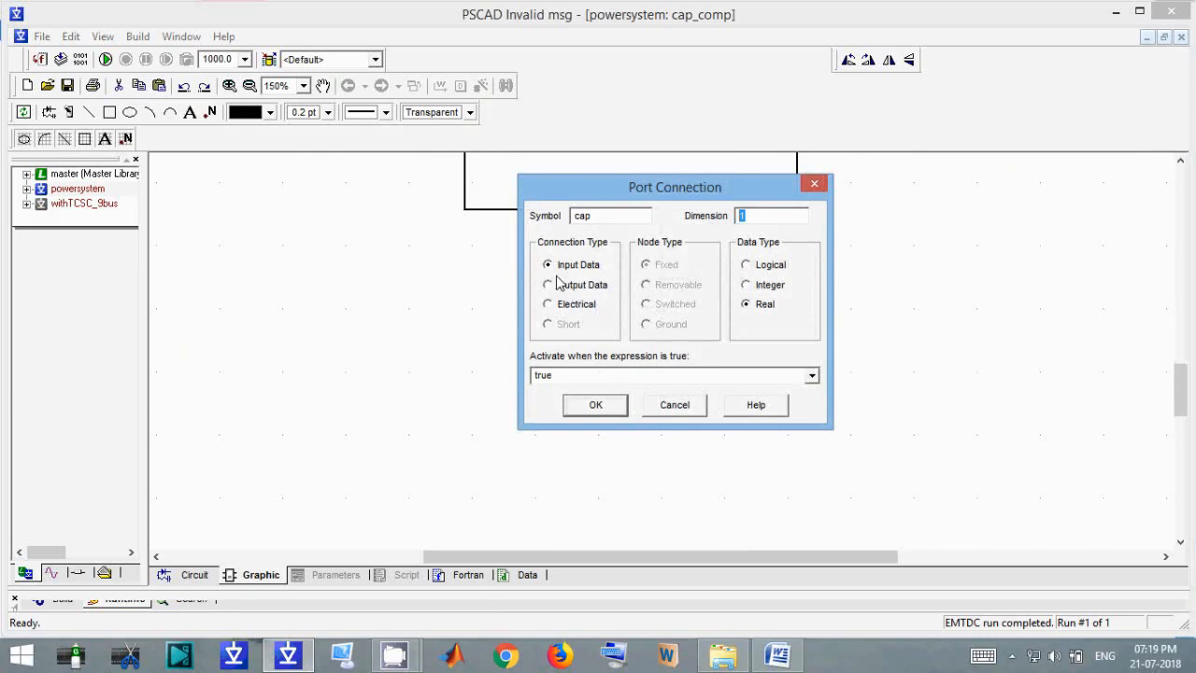
{"action": "left_click", "coordinate": [591, 405]}
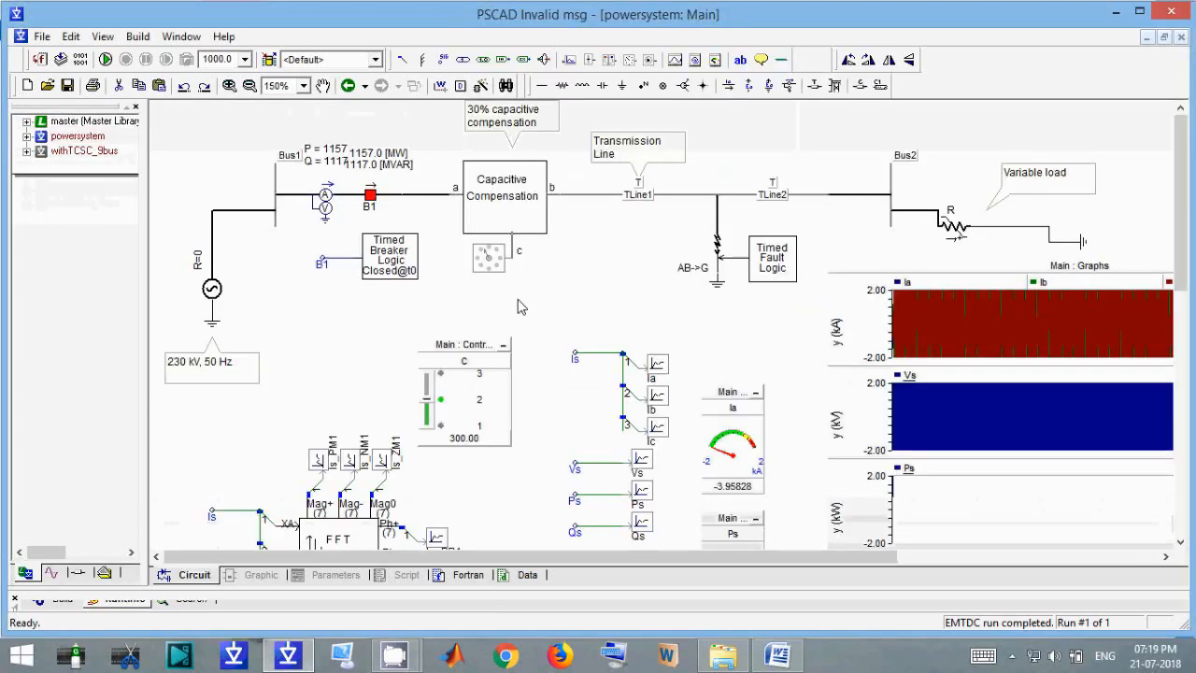
Review the C rotary switch's number of dial positions, its position data, and its graph, meter and control options
{"action": "double_click", "coordinate": [480, 268]}
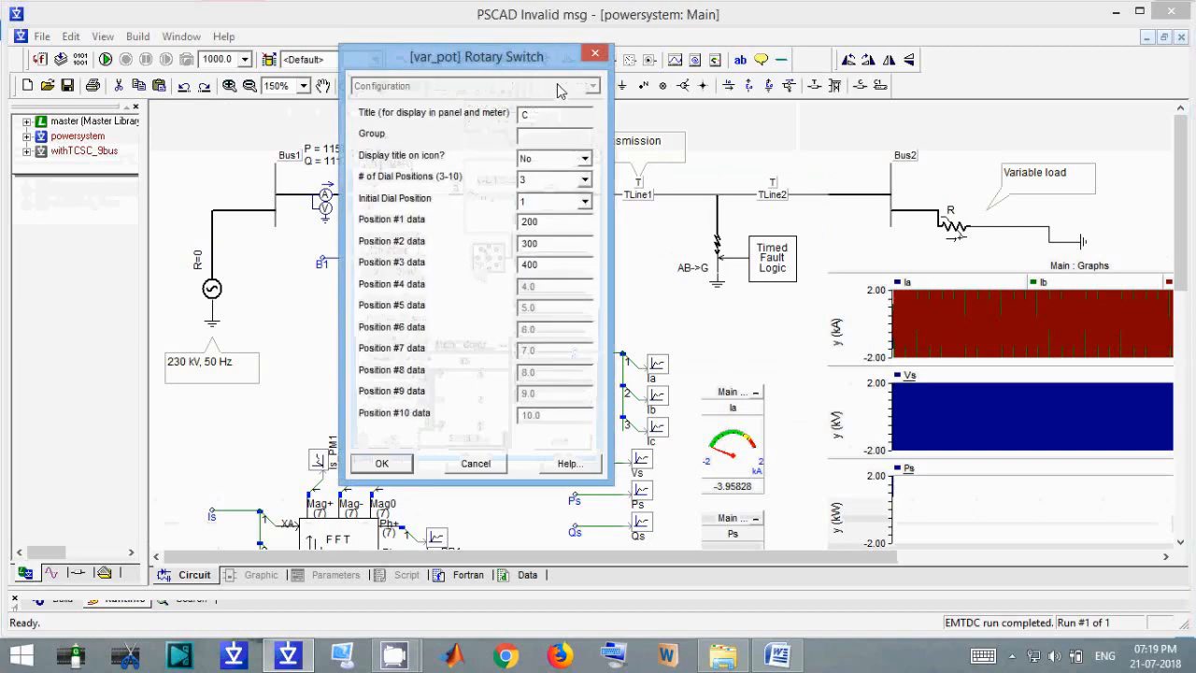
{"action": "left_click", "coordinate": [573, 181]}
{"action": "left_click", "coordinate": [573, 180]}
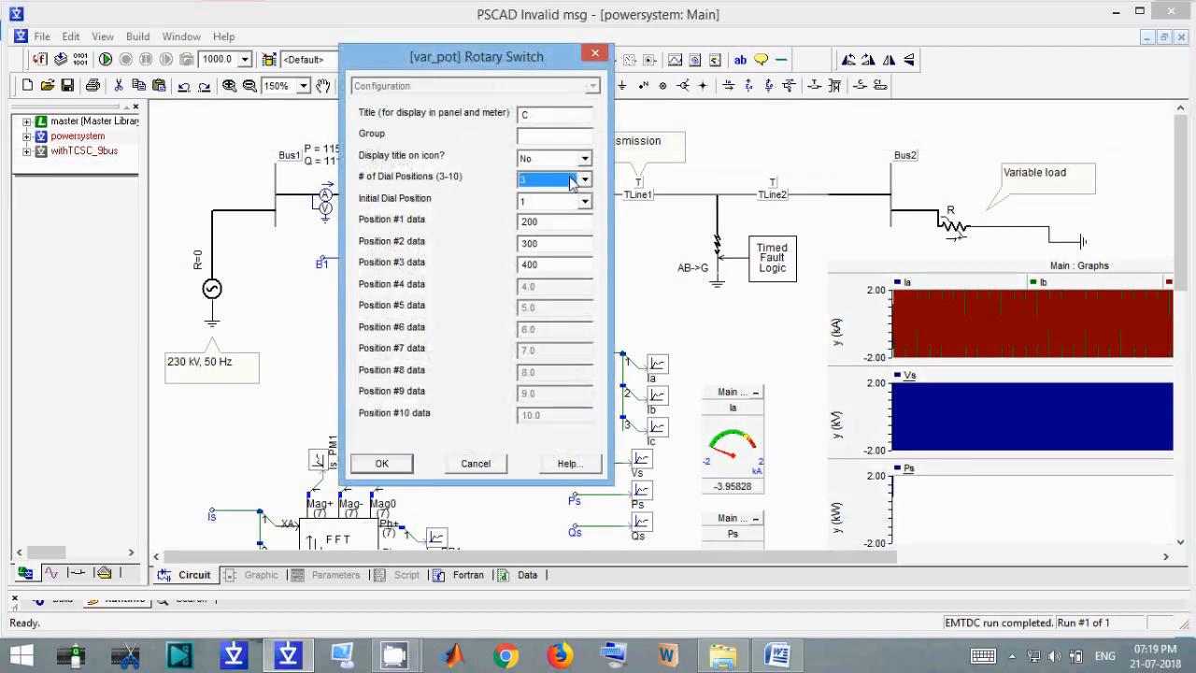
{"action": "left_click", "coordinate": [543, 242]}
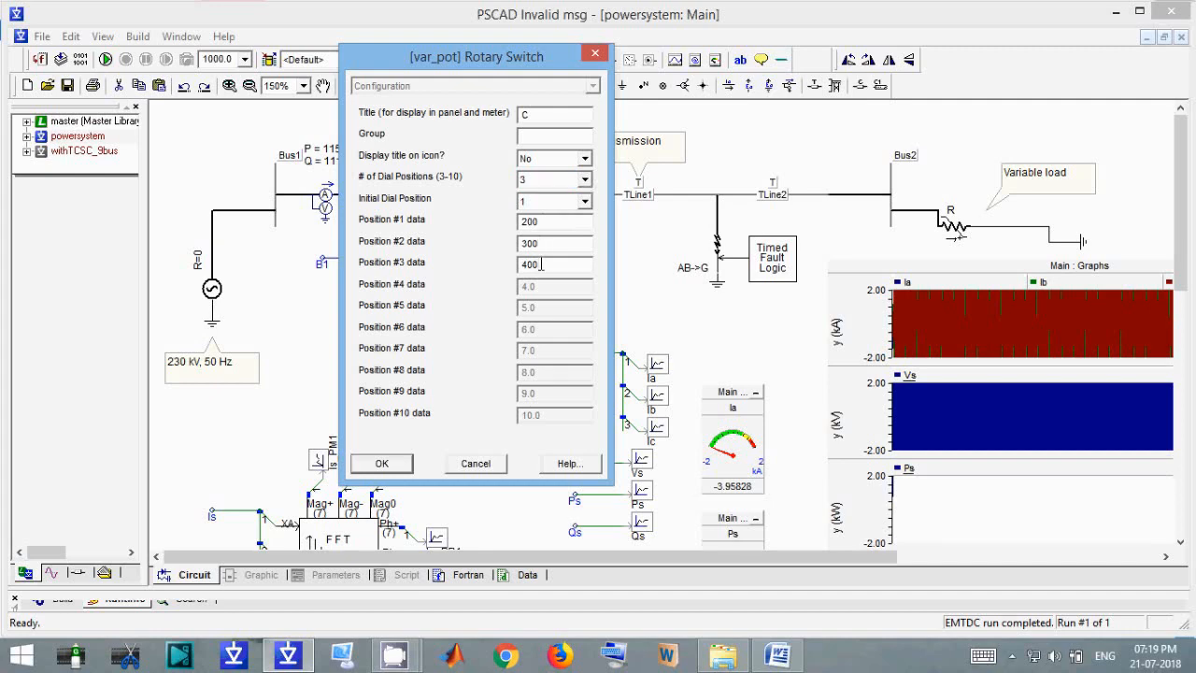
{"action": "left_click", "coordinate": [382, 462]}
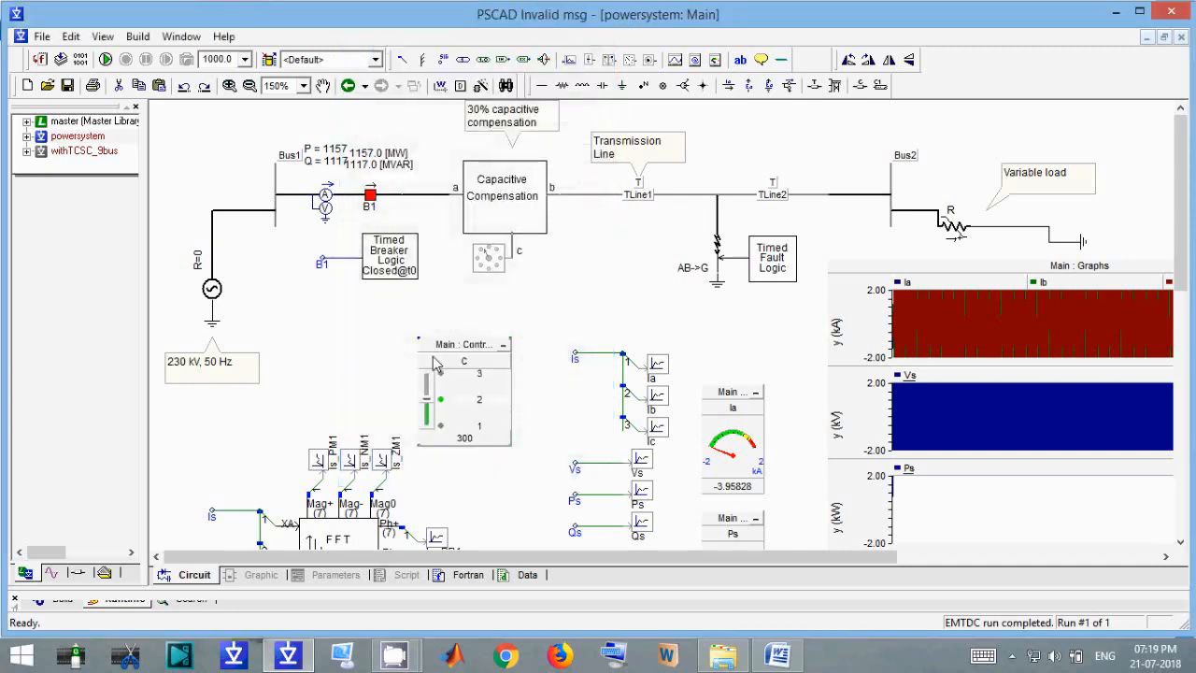
{"action": "right_click", "coordinate": [503, 276]}
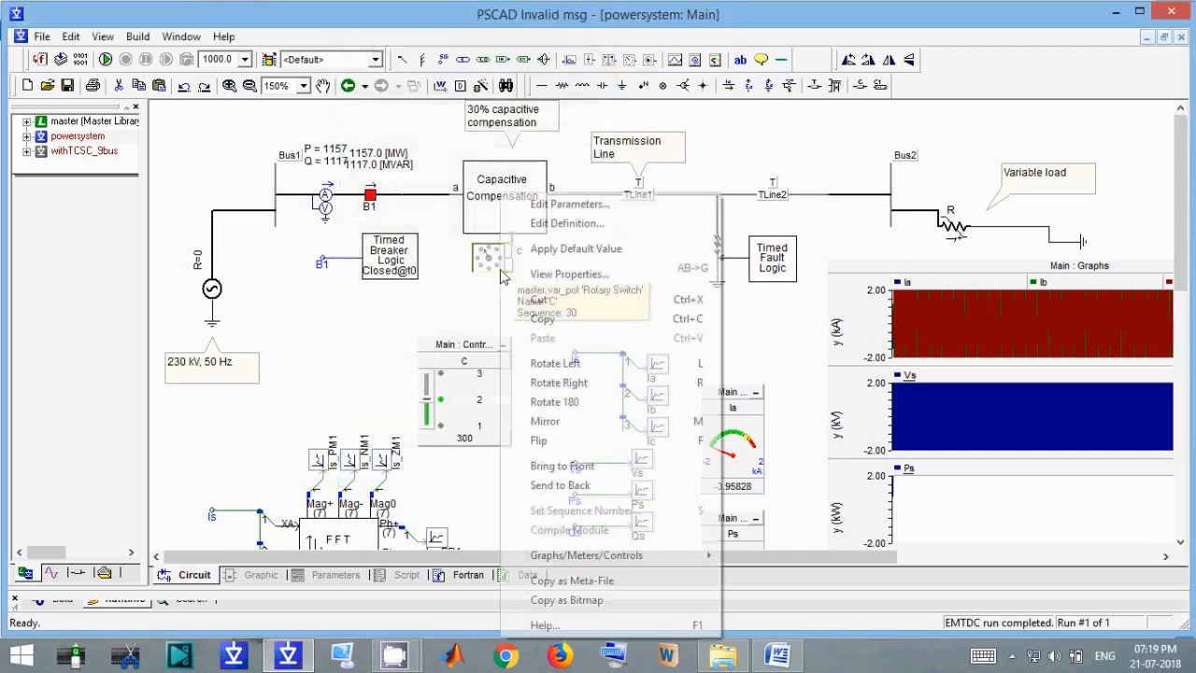
{"action": "mouse_move", "coordinate": [626, 555]}
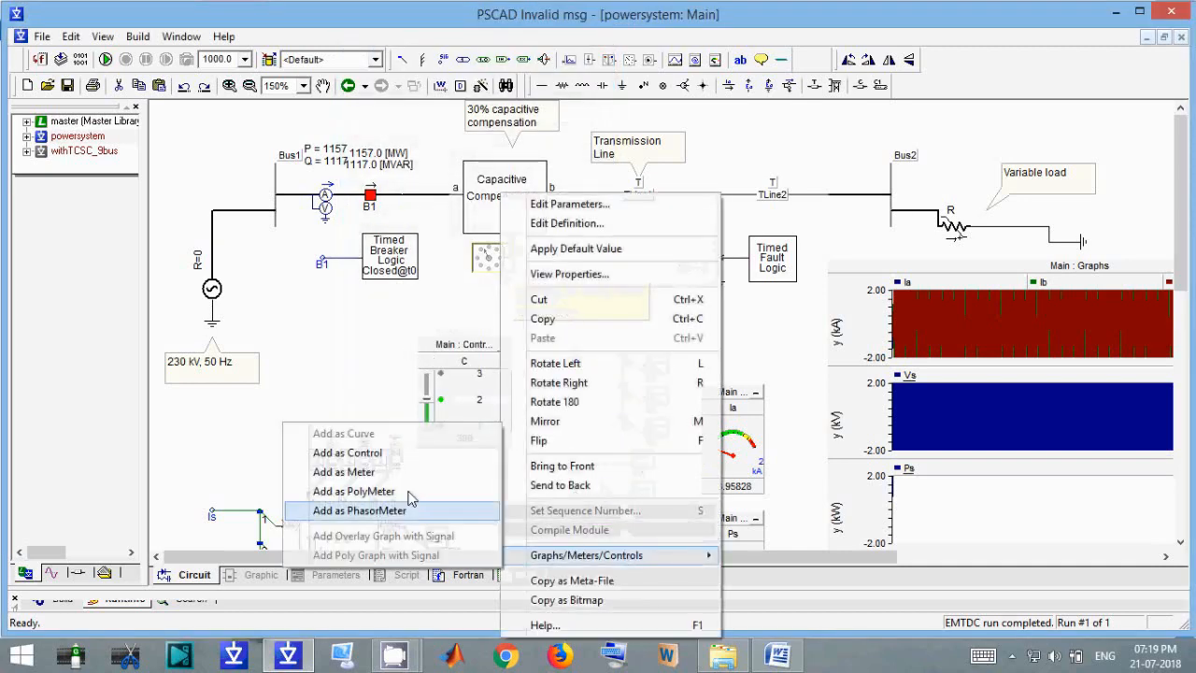
{"action": "left_click", "coordinate": [341, 351]}
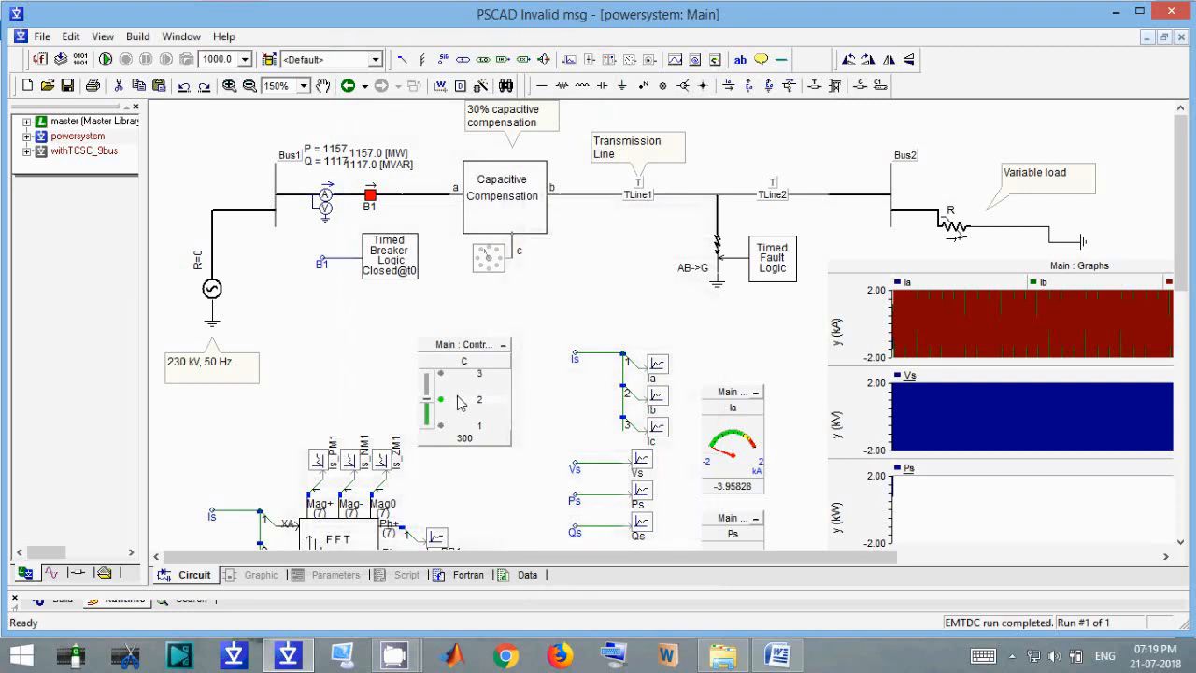
Move the C control panel just below the rotary switch and set its dial to position 1, value 200
{"action": "left_click_drag", "start_coordinate": [470, 357], "coordinate": [498, 307]}
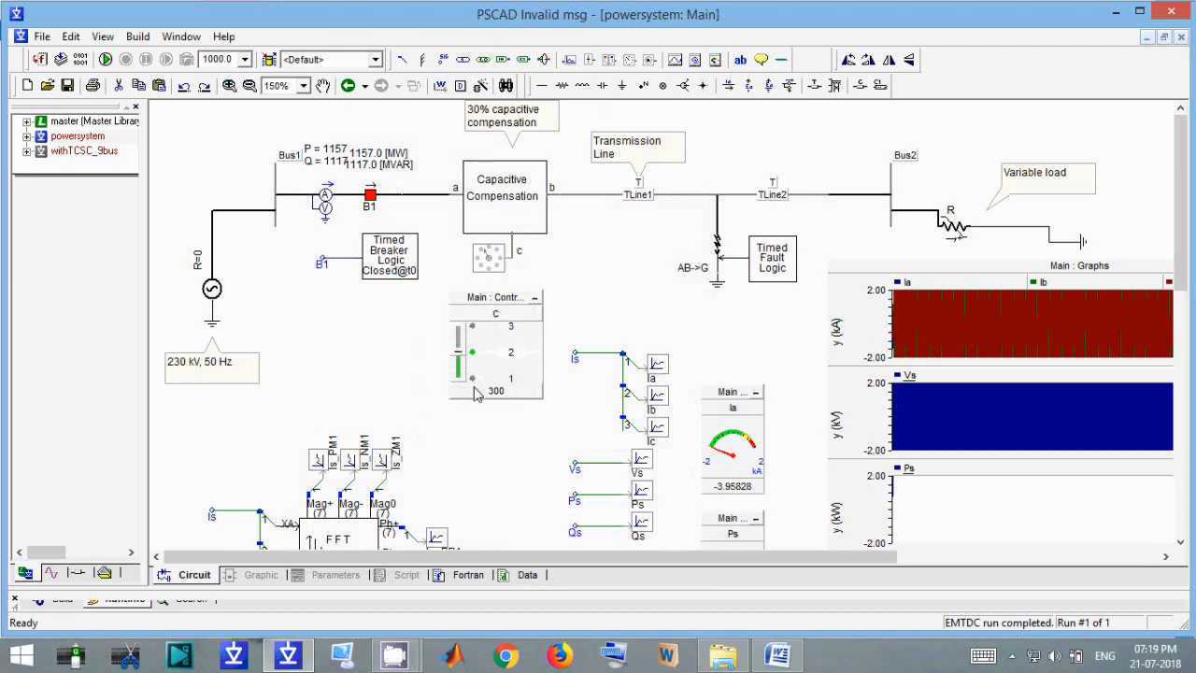
{"action": "left_click_drag", "start_coordinate": [457, 355], "coordinate": [459, 338]}
{"action": "left_click", "coordinate": [461, 377]}
{"action": "left_click", "coordinate": [462, 376]}
Examine the cap import label in the cap_comp circuit and the matching cap port in the module's graphic definition
{"action": "double_click", "coordinate": [519, 231]}
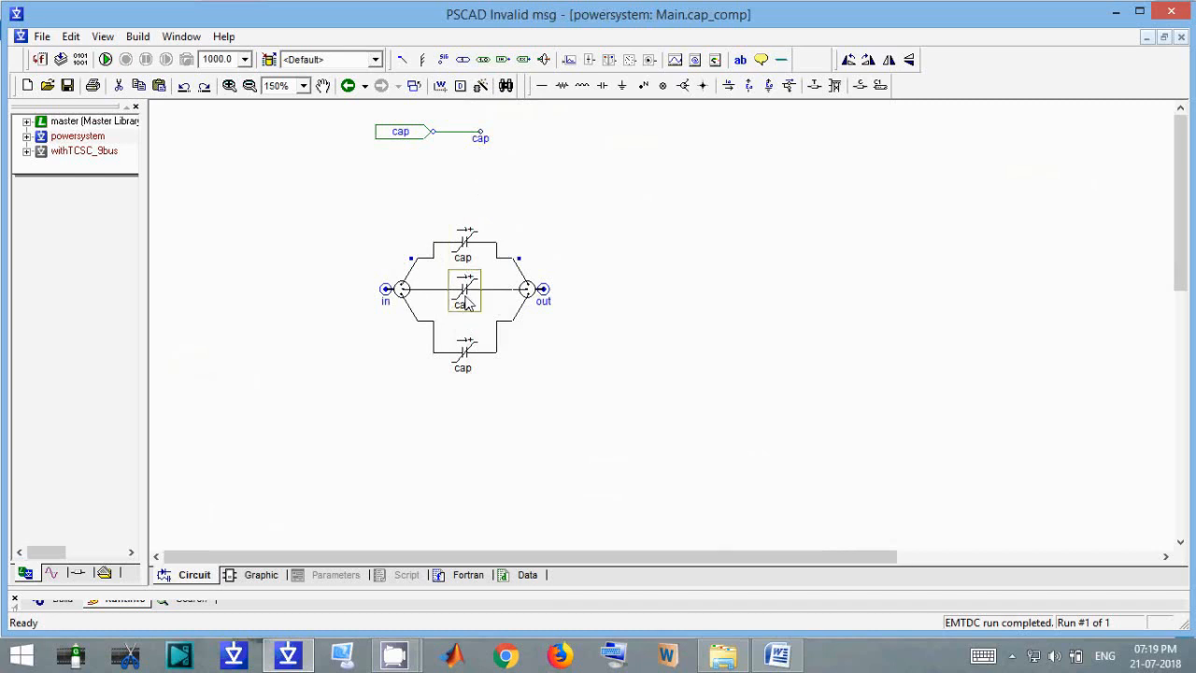
{"action": "mouse_move", "coordinate": [480, 137]}
{"action": "left_mouse_down"}
{"action": "mouse_move", "coordinate": [544, 171]}
{"action": "mouse_move", "coordinate": [468, 147]}
{"action": "mouse_move", "coordinate": [486, 152]}
{"action": "left_mouse_up"}
{"action": "double_click", "coordinate": [343, 176]}
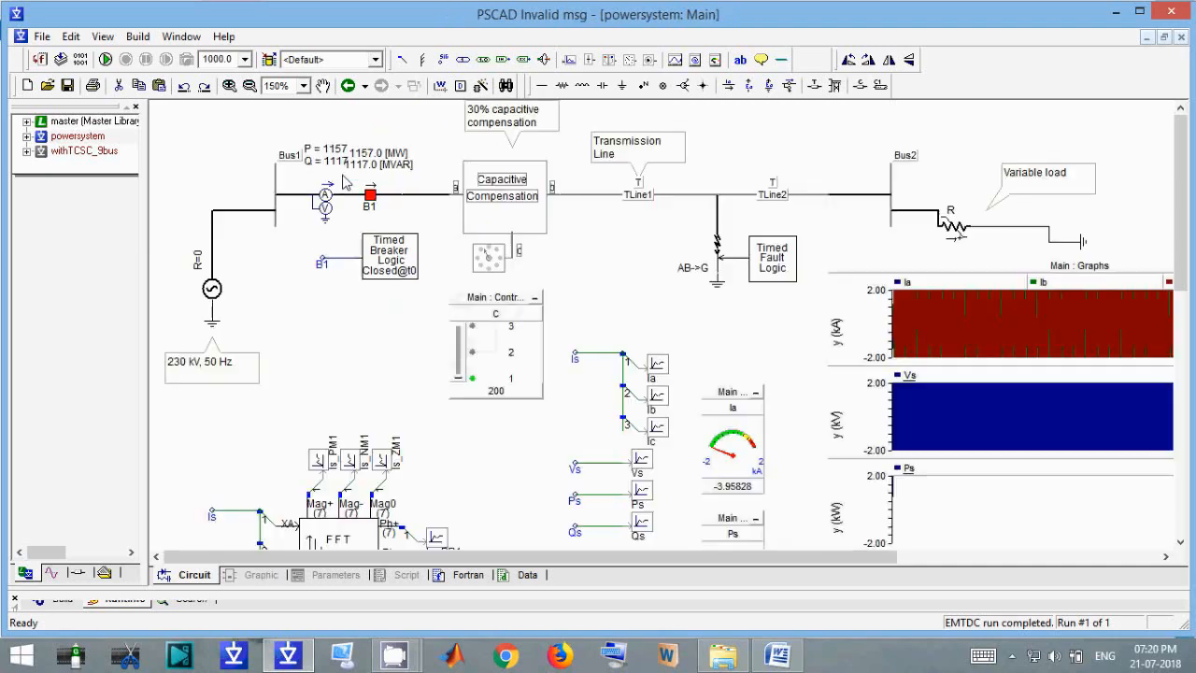
{"action": "right_click", "coordinate": [503, 202]}
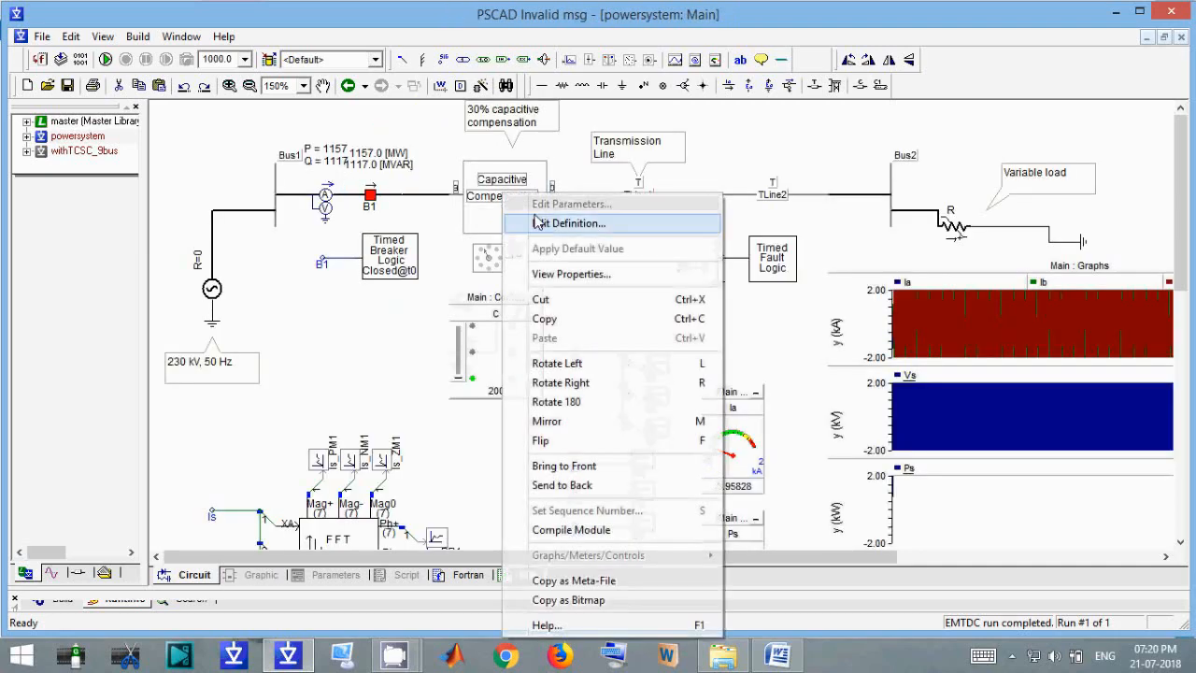
{"action": "left_click", "coordinate": [537, 223]}
{"action": "scroll", "coordinate": [316, 271], "scroll_direction": "down", "scroll_amount": 1}
{"action": "scroll", "coordinate": [316, 271], "scroll_direction": "down", "scroll_amount": 2}
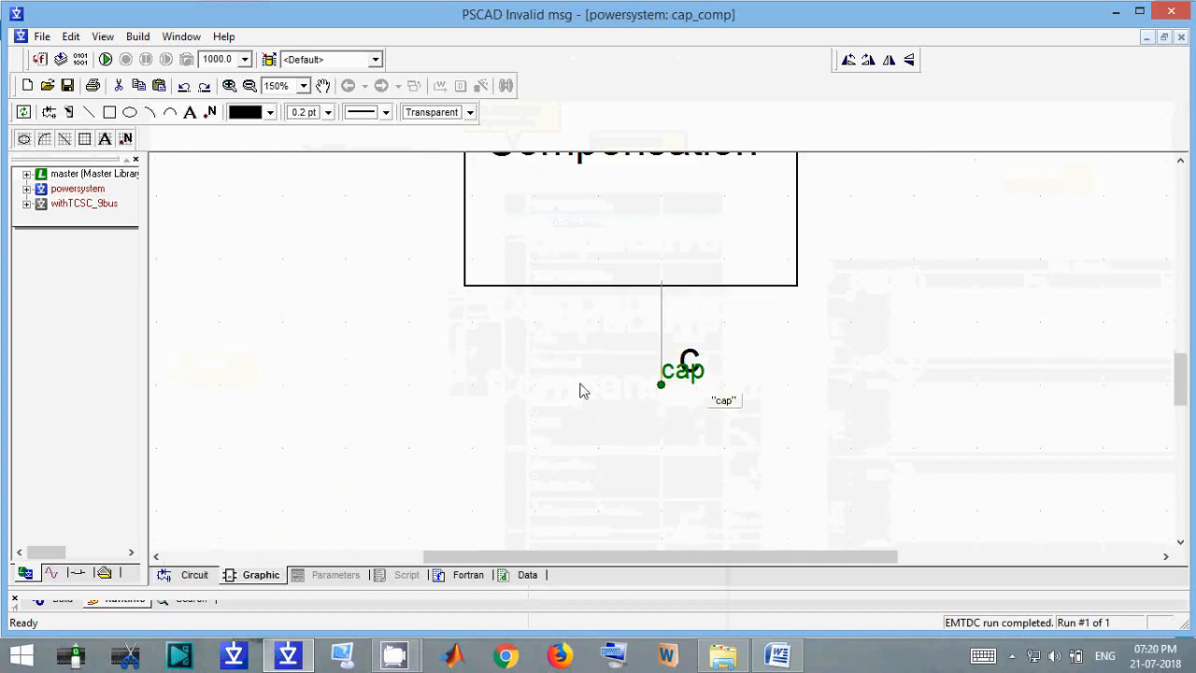
{"action": "double_click", "coordinate": [531, 389]}
Place a trial Import symbol beside the variable capacitors in the cap_comp circuit, view its signal name setting, and delete it
{"action": "double_click", "coordinate": [530, 220]}
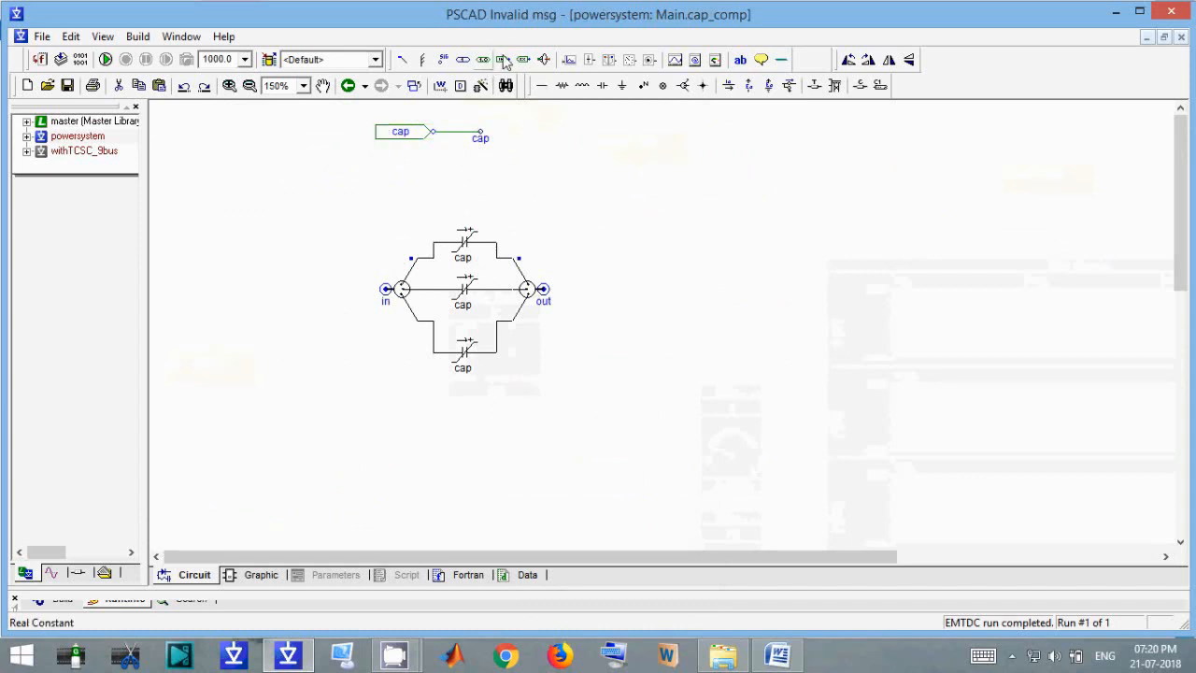
{"action": "left_click", "coordinate": [502, 59]}
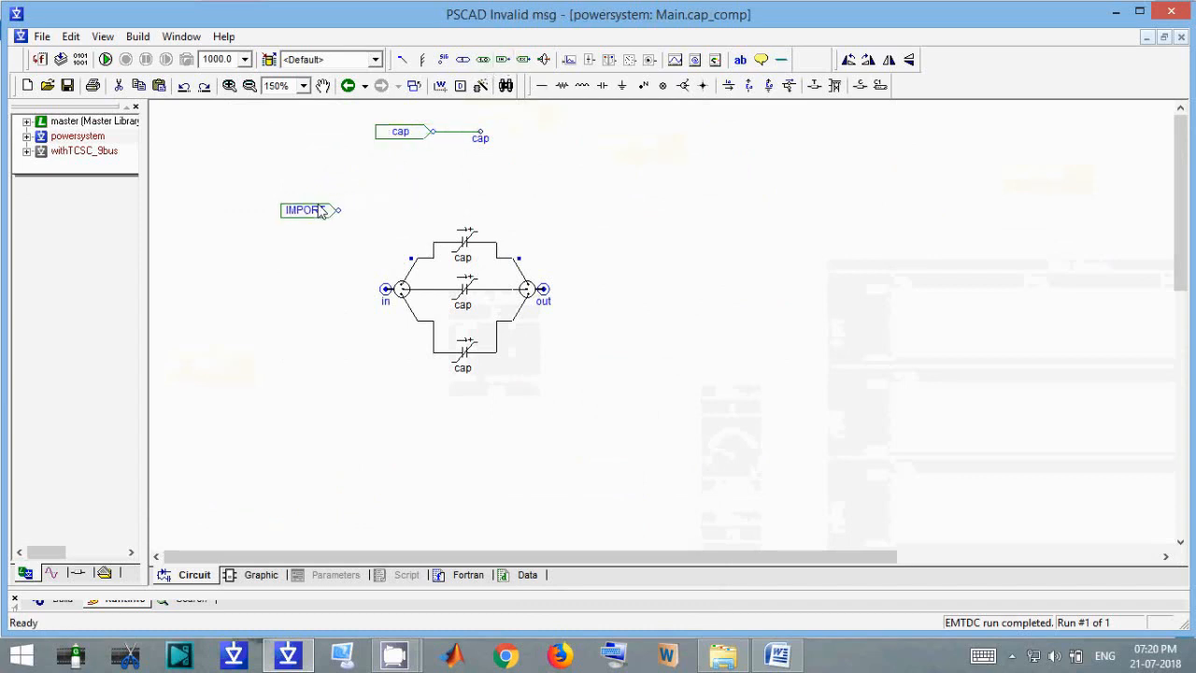
{"action": "left_click", "coordinate": [312, 211]}
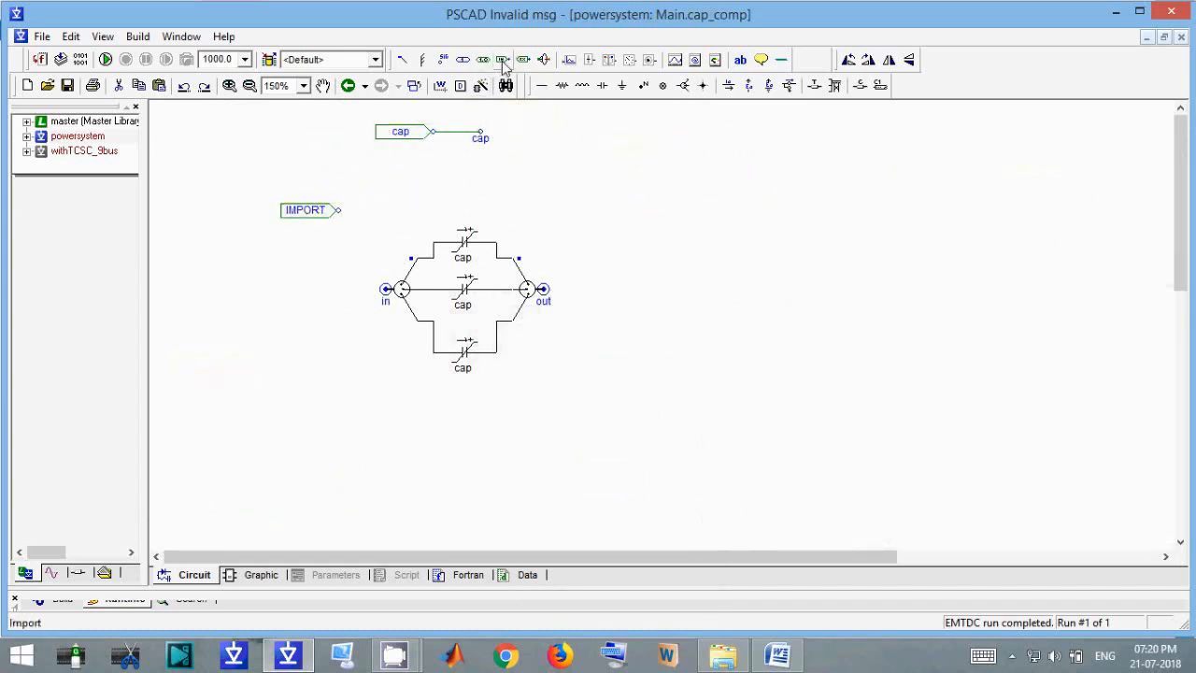
{"action": "double_click", "coordinate": [301, 213]}
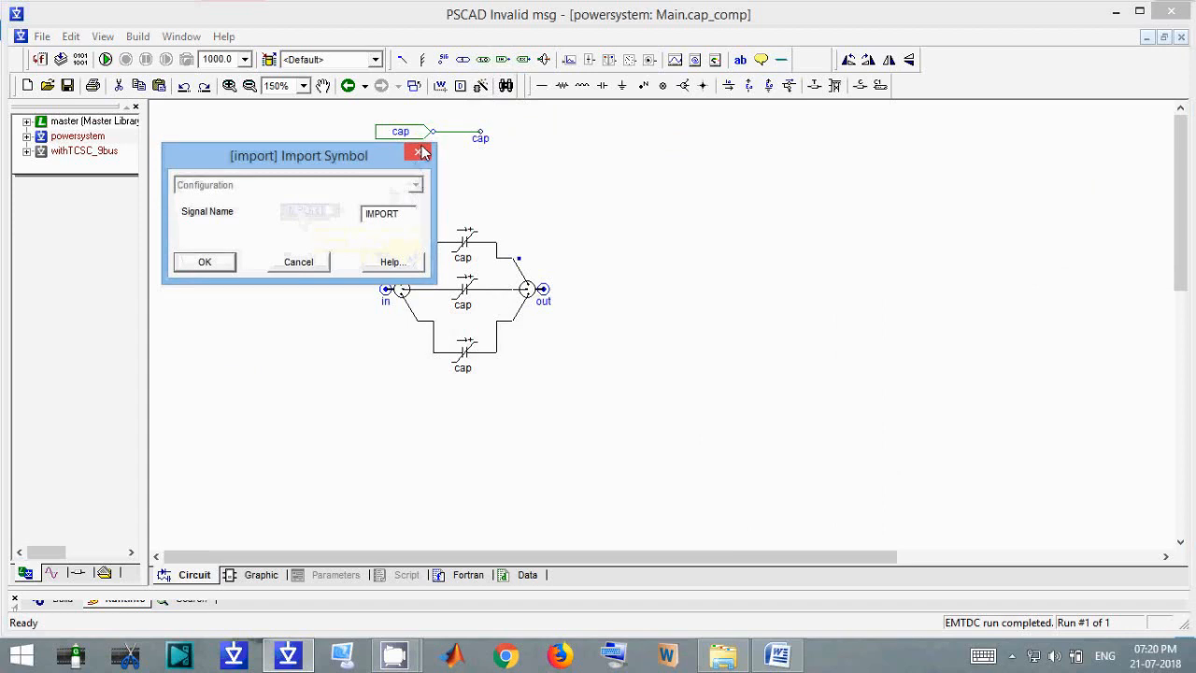
{"action": "left_click", "coordinate": [419, 152]}
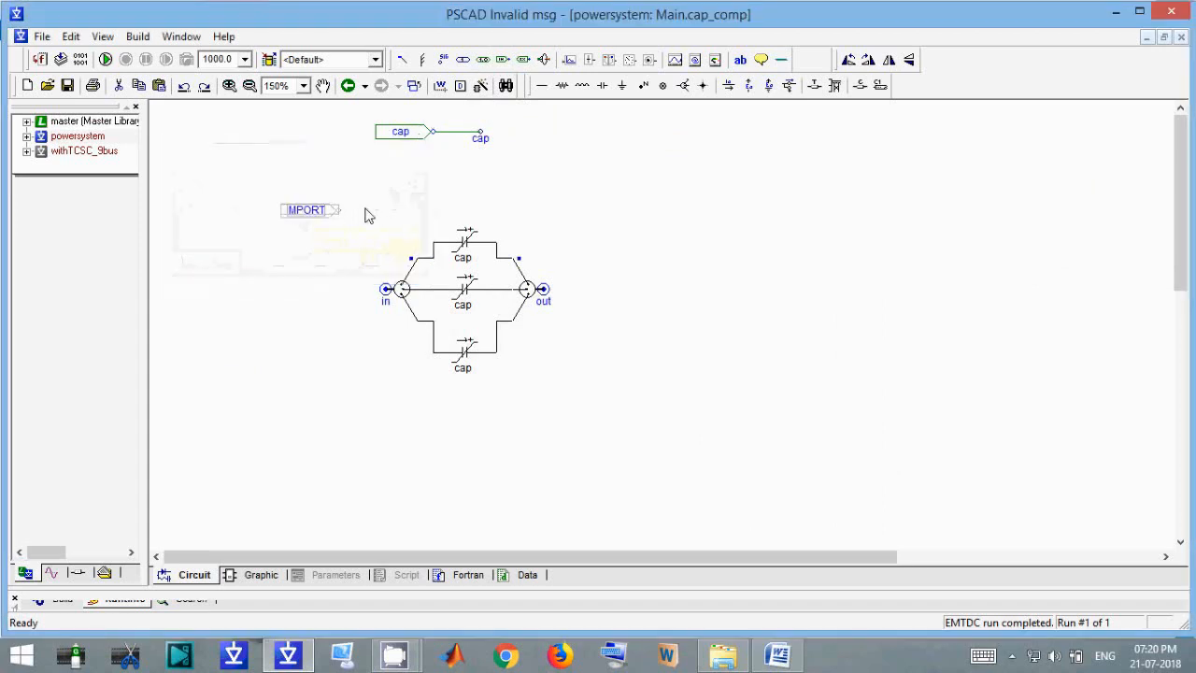
{"action": "key", "text": "Delete"}
{"action": "key", "text": "BackSpace"}
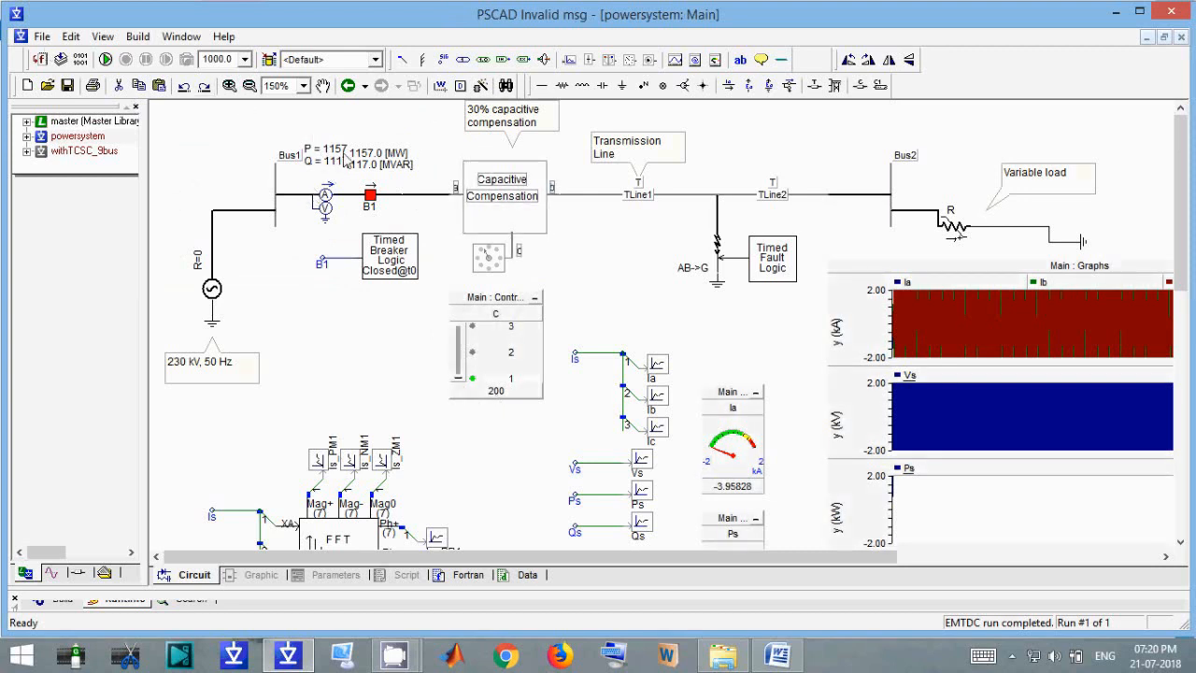
Run the simulation with the C dial at position 1, and run it again with the dial set to position 3, value 400
{"action": "left_click", "coordinate": [106, 59]}
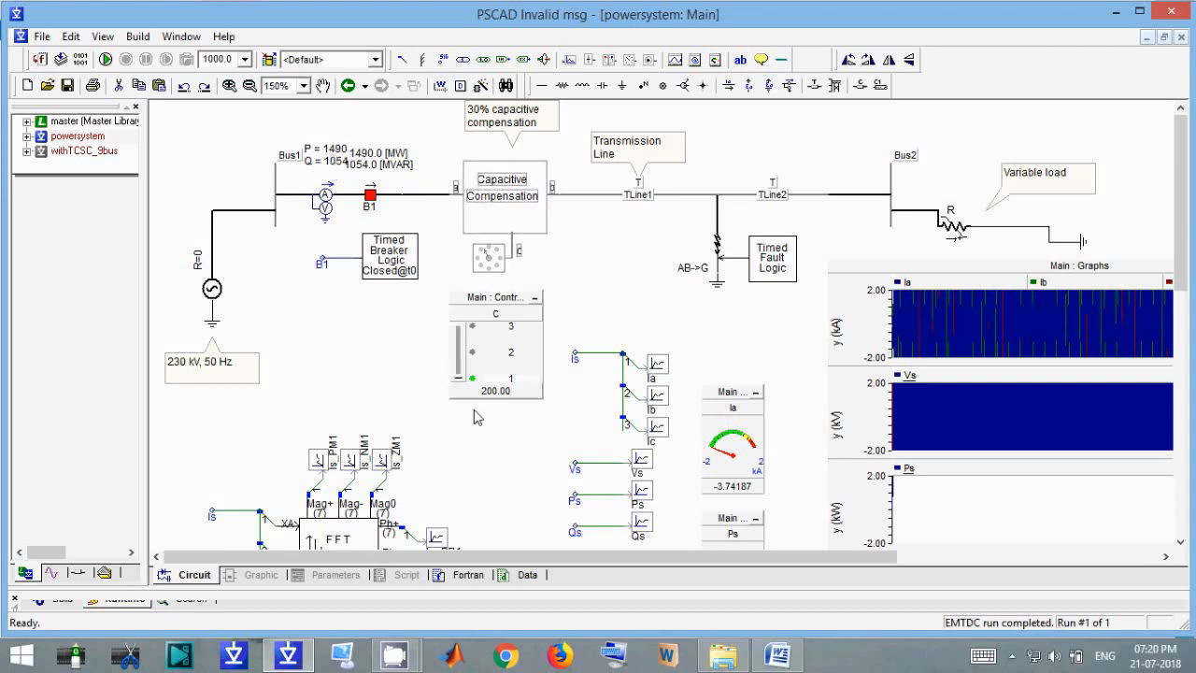
{"action": "left_click", "coordinate": [463, 341]}
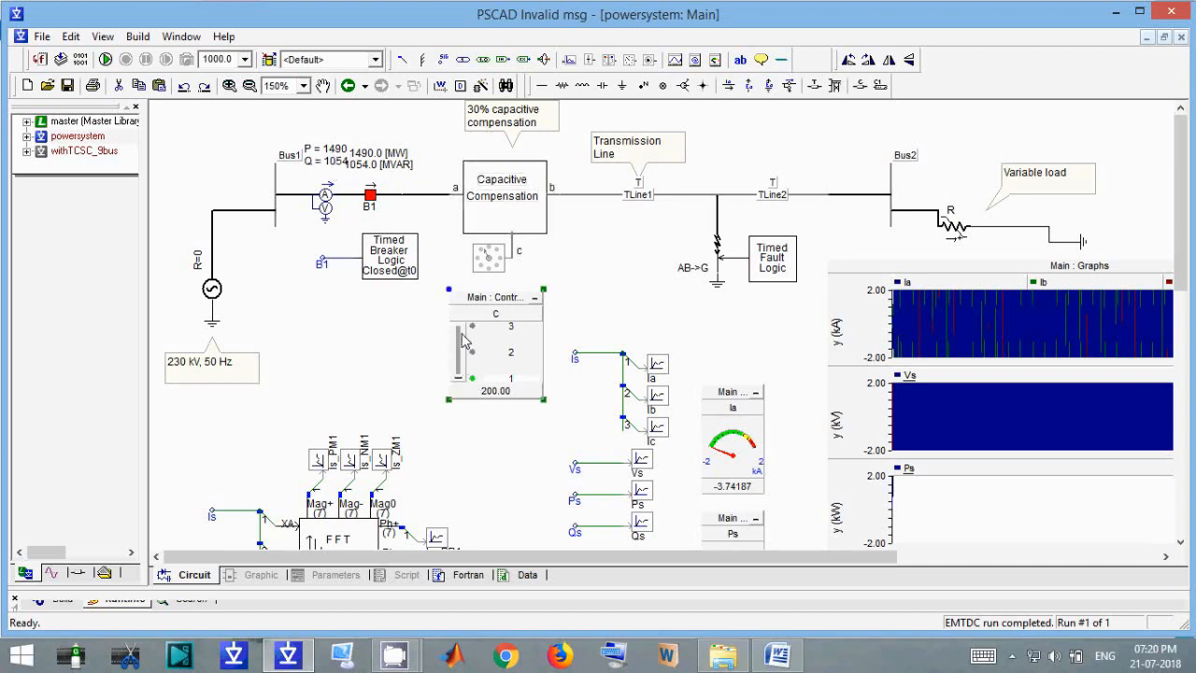
{"action": "left_click", "coordinate": [463, 341]}
{"action": "left_click", "coordinate": [463, 341]}
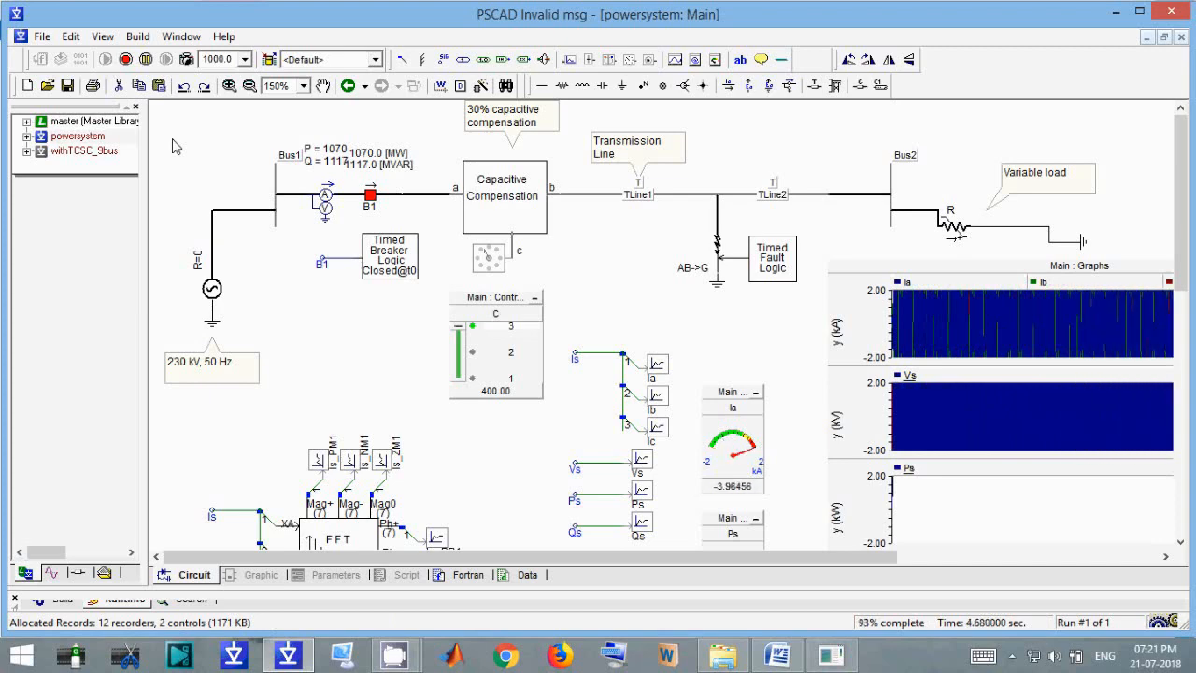
Switch to the Word tutorial outline, check the items under Building new component in PSCAD, and return to PSCAD
{"action": "left_click", "coordinate": [785, 662]}
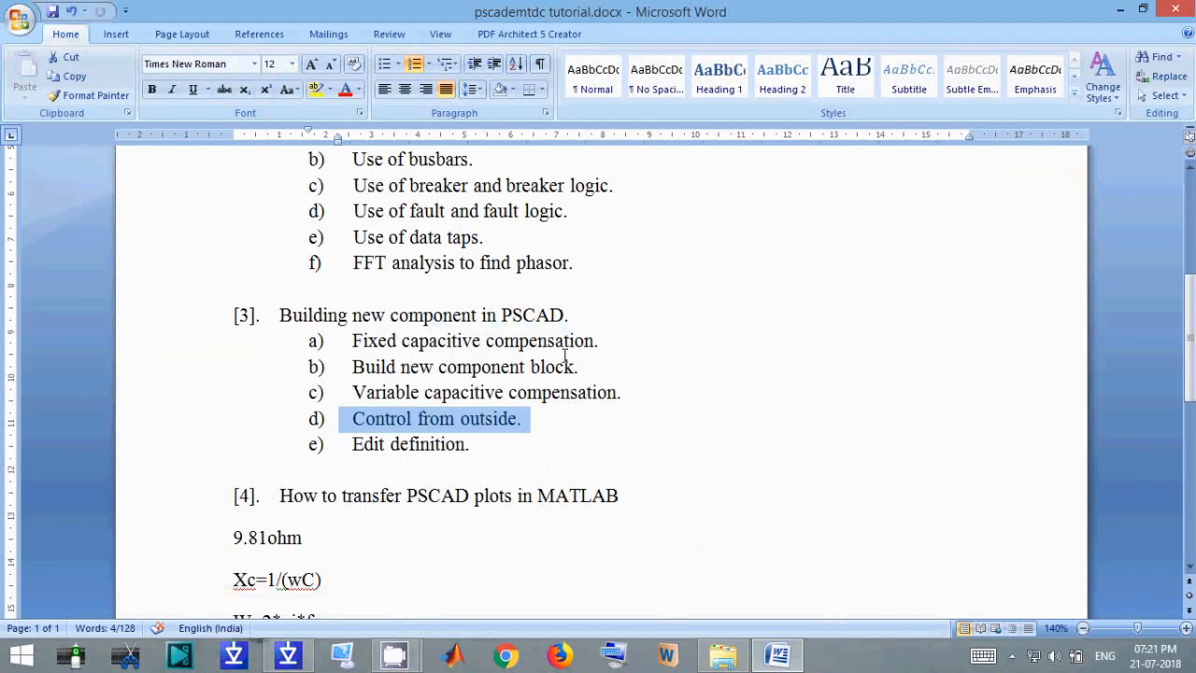
{"action": "left_click", "coordinate": [488, 472]}
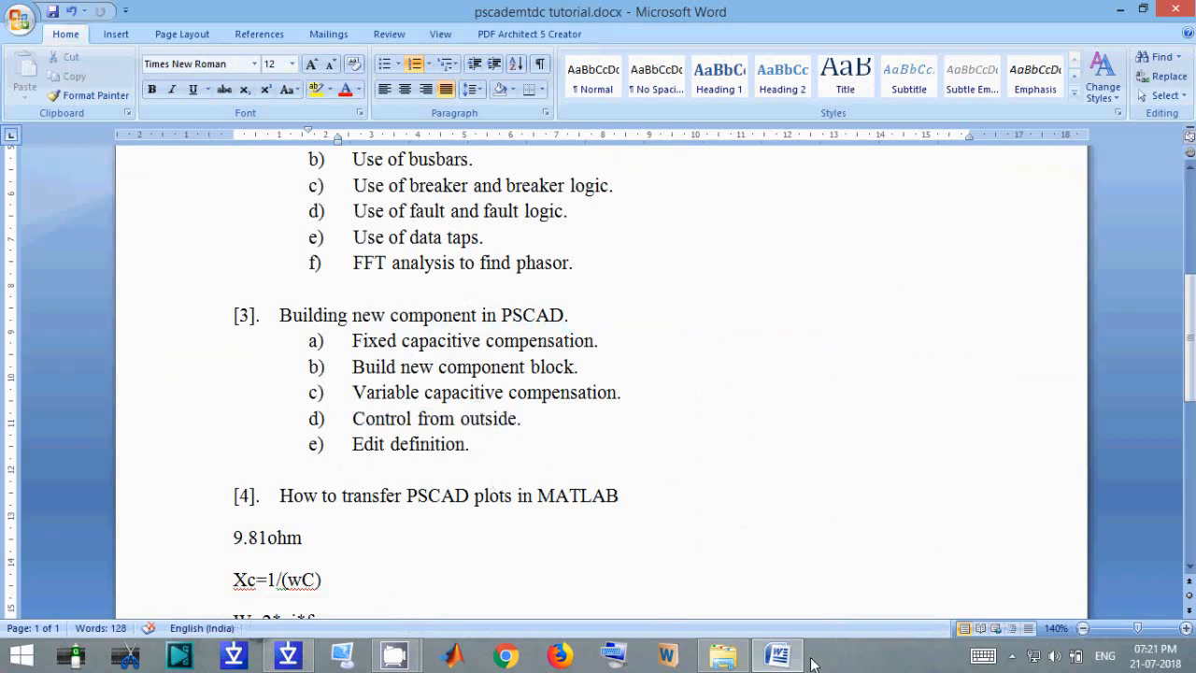
{"action": "left_click", "coordinate": [778, 658]}
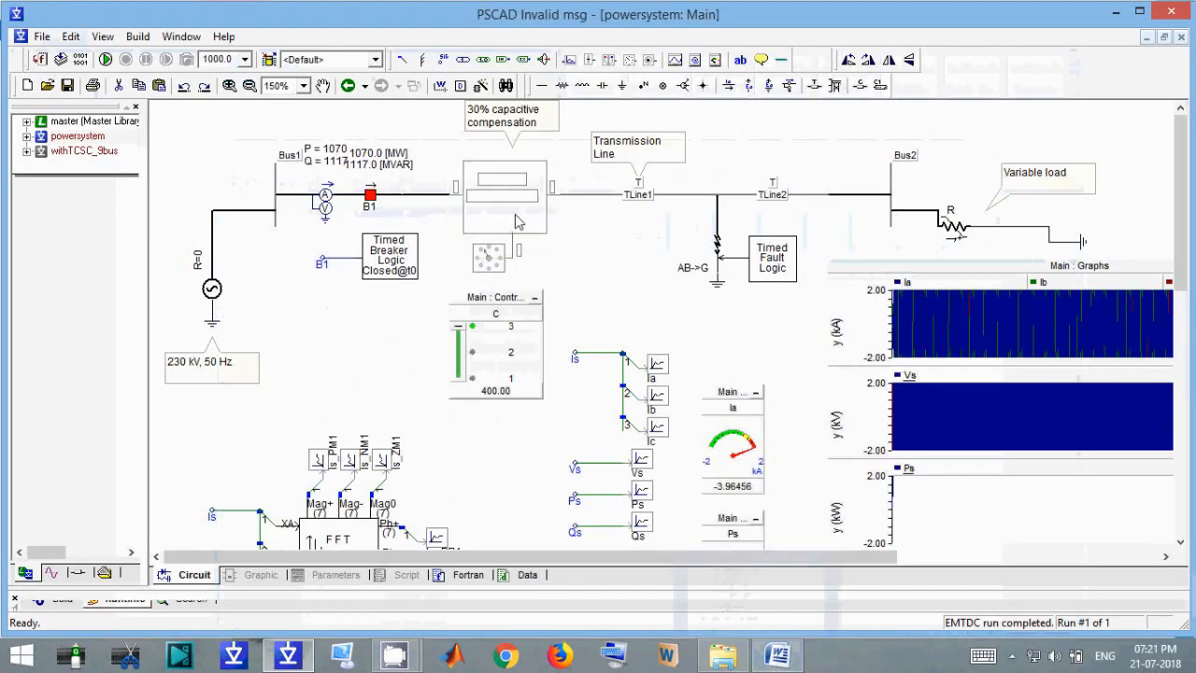
Draw a circle in the cap_comp module's graphic definition and enlarge it to slightly more than the height of the block's rectangle
{"action": "right_click", "coordinate": [515, 193]}
{"action": "left_click", "coordinate": [563, 224]}
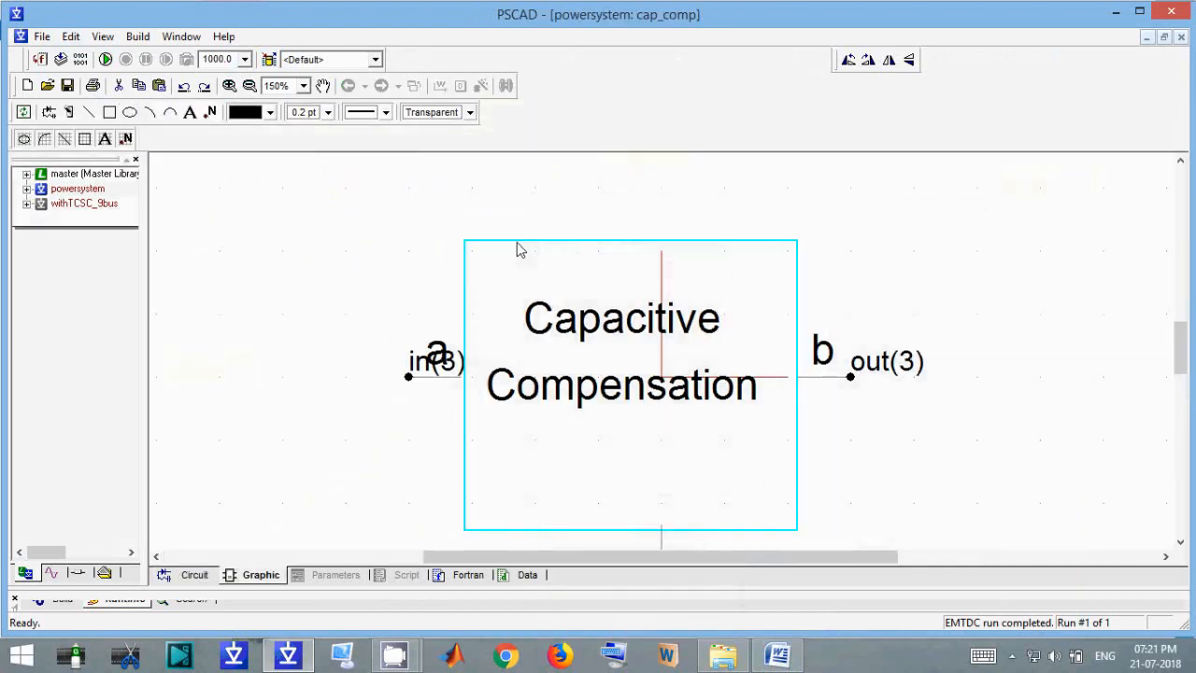
{"action": "left_click", "coordinate": [132, 113]}
{"action": "left_click", "coordinate": [279, 248]}
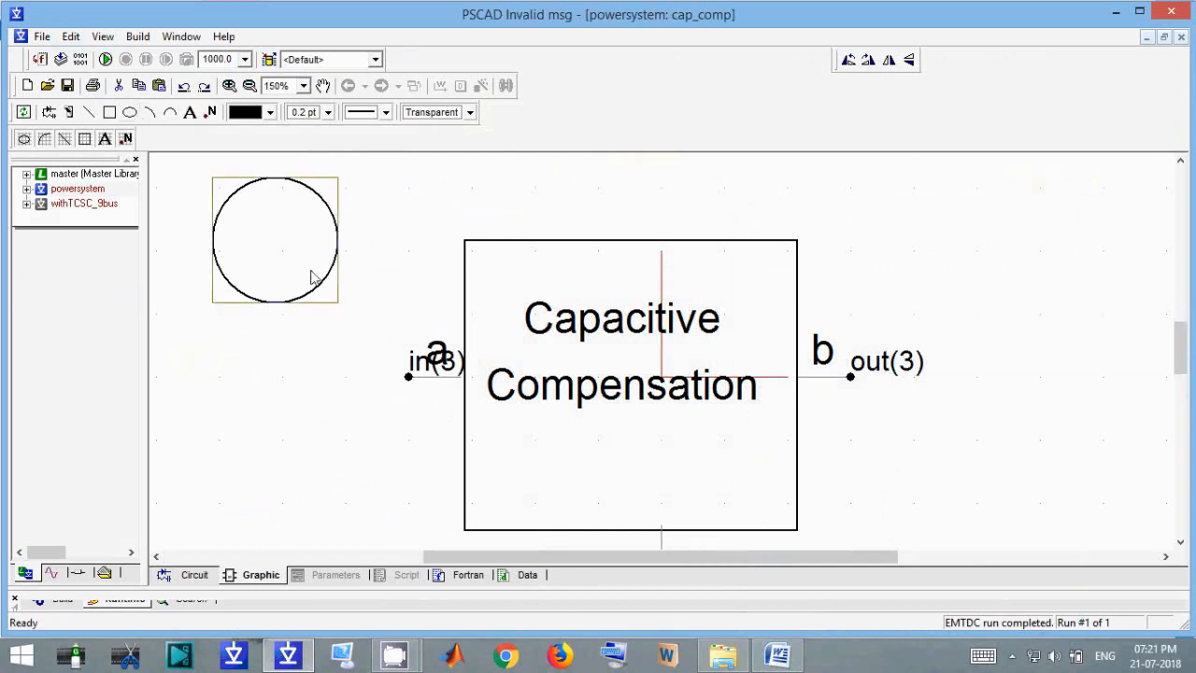
{"action": "left_click", "coordinate": [317, 286]}
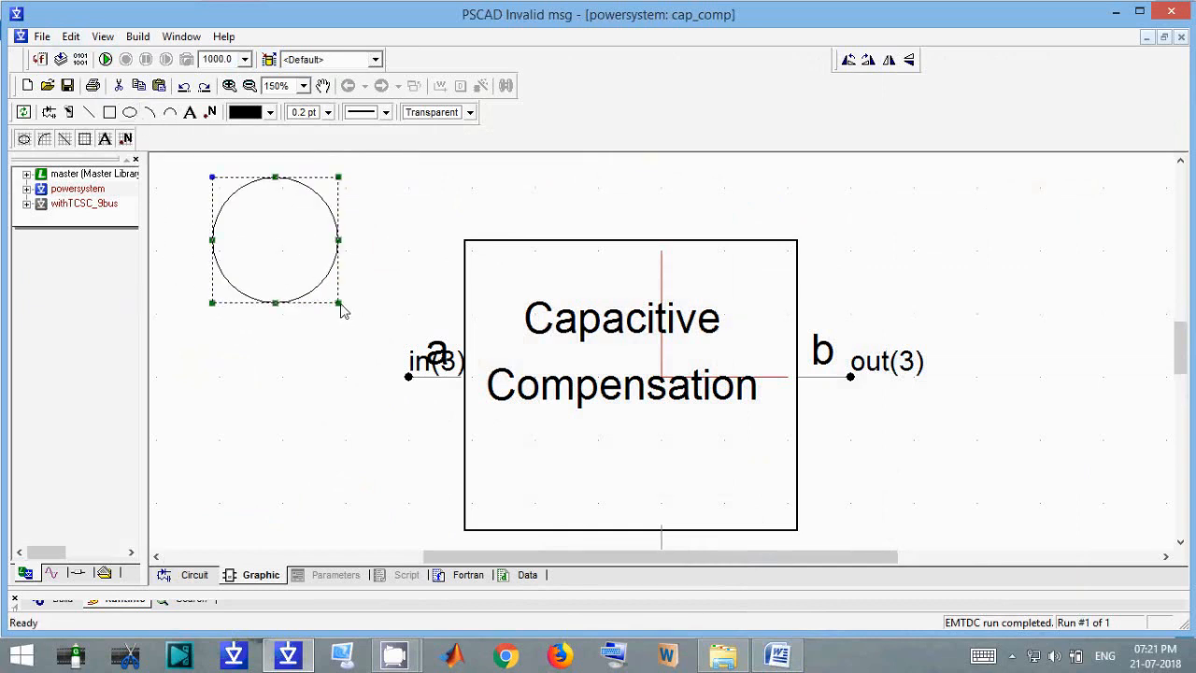
{"action": "left_click_drag", "start_coordinate": [340, 306], "coordinate": [572, 540]}
Delete the rectangle around the Capacitive Compensation text in the module's graphic
{"action": "left_click", "coordinate": [802, 534]}
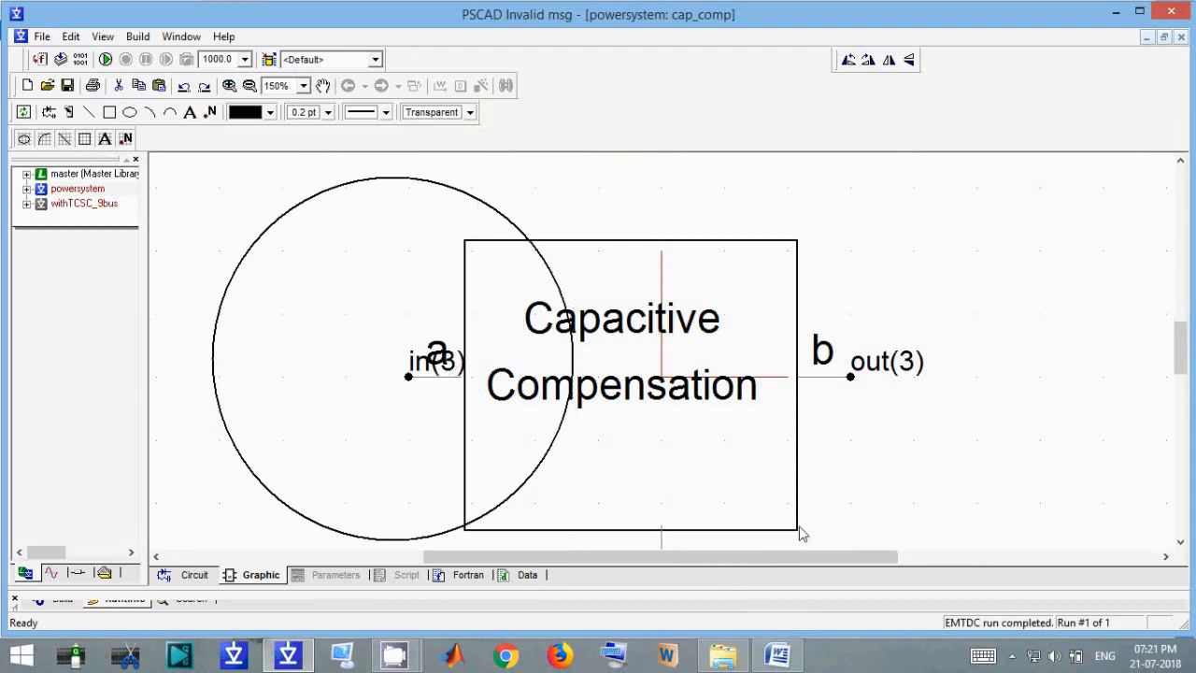
{"action": "left_click", "coordinate": [799, 532]}
{"action": "key", "text": "Delete"}
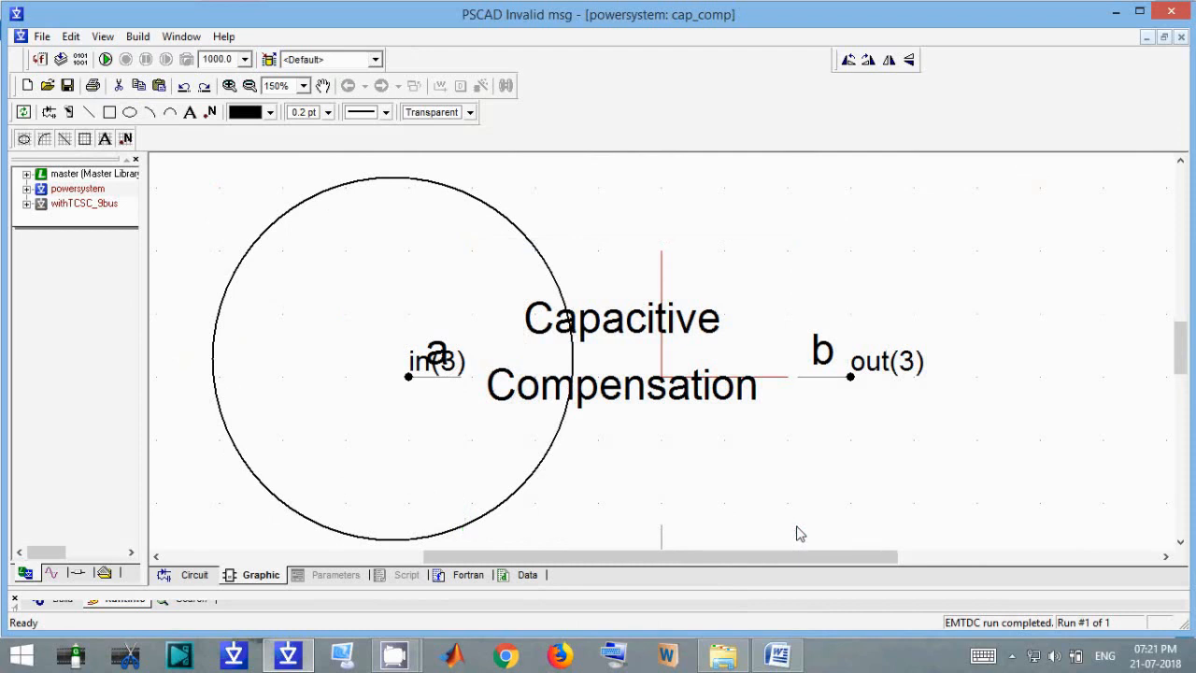
Move the circle around the Capacitive Compensation text and resize it to fit between the a and b port leads and the c lead
{"action": "left_click_drag", "start_coordinate": [403, 187], "coordinate": [656, 204]}
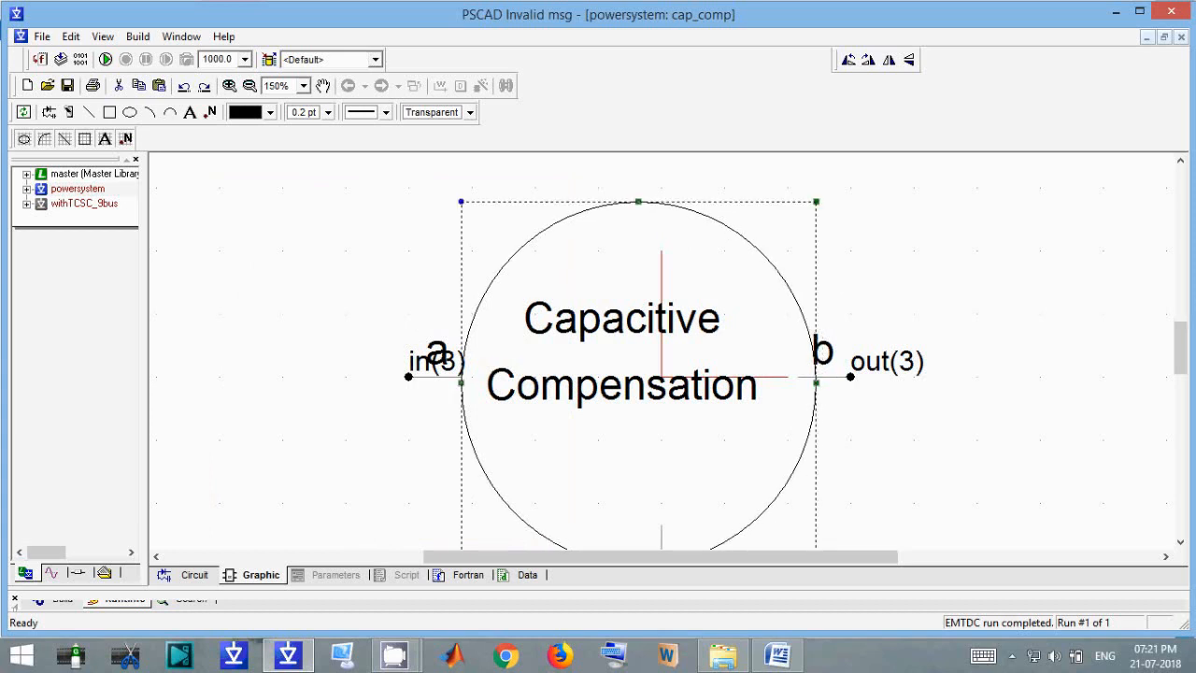
{"action": "key", "text": "Delete"}
{"action": "key", "text": "ctrl+z"}
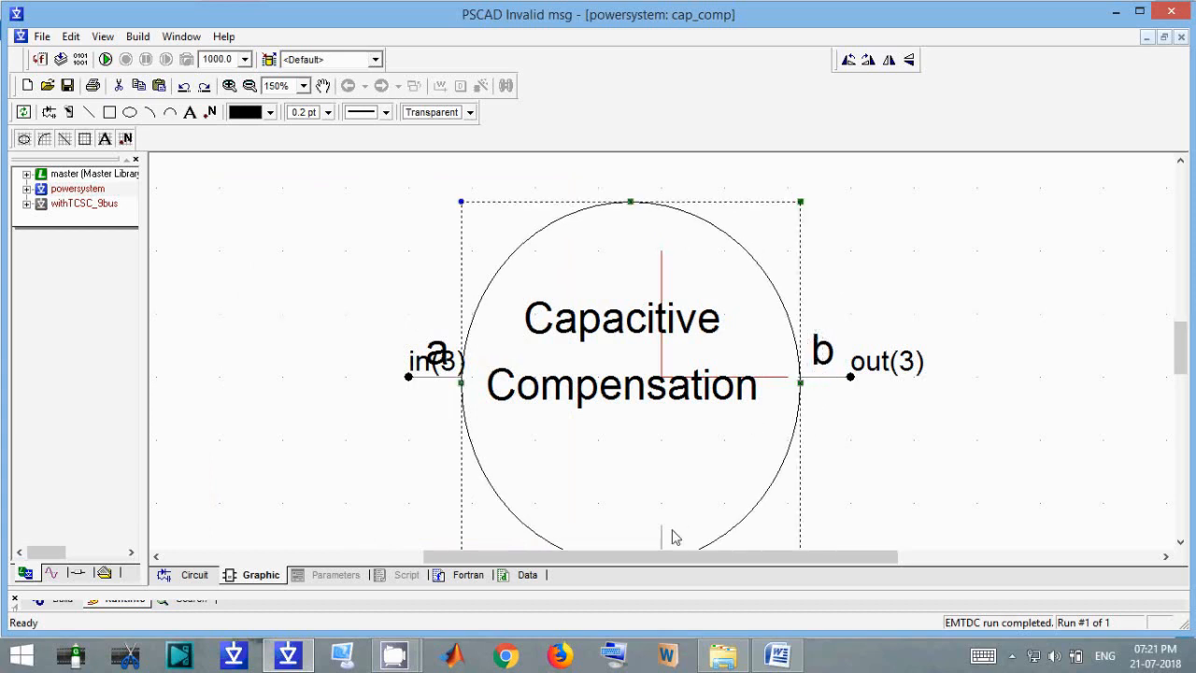
{"action": "scroll", "coordinate": [676, 537], "scroll_direction": "down", "scroll_amount": 3}
{"action": "left_click_drag", "start_coordinate": [631, 496], "coordinate": [631, 443]}
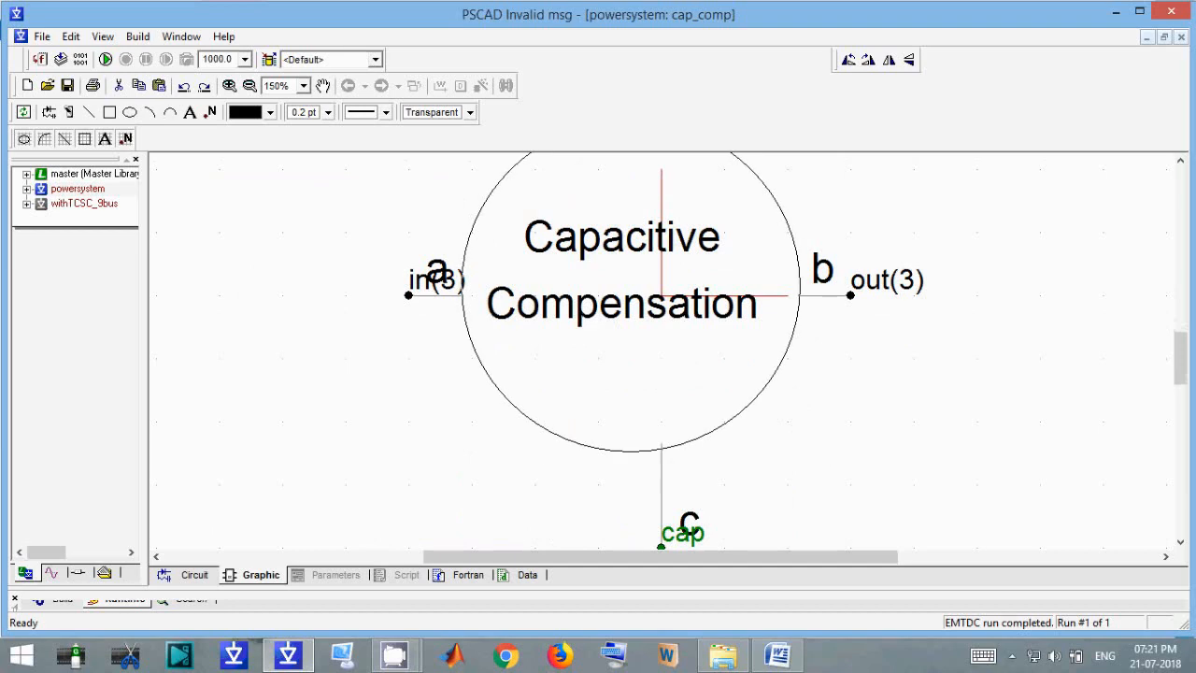
Return to the main circuit and reopen the Capacitive Compensation module's definition for graphic editing
{"action": "left_click", "coordinate": [917, 476]}
{"action": "double_click", "coordinate": [918, 471]}
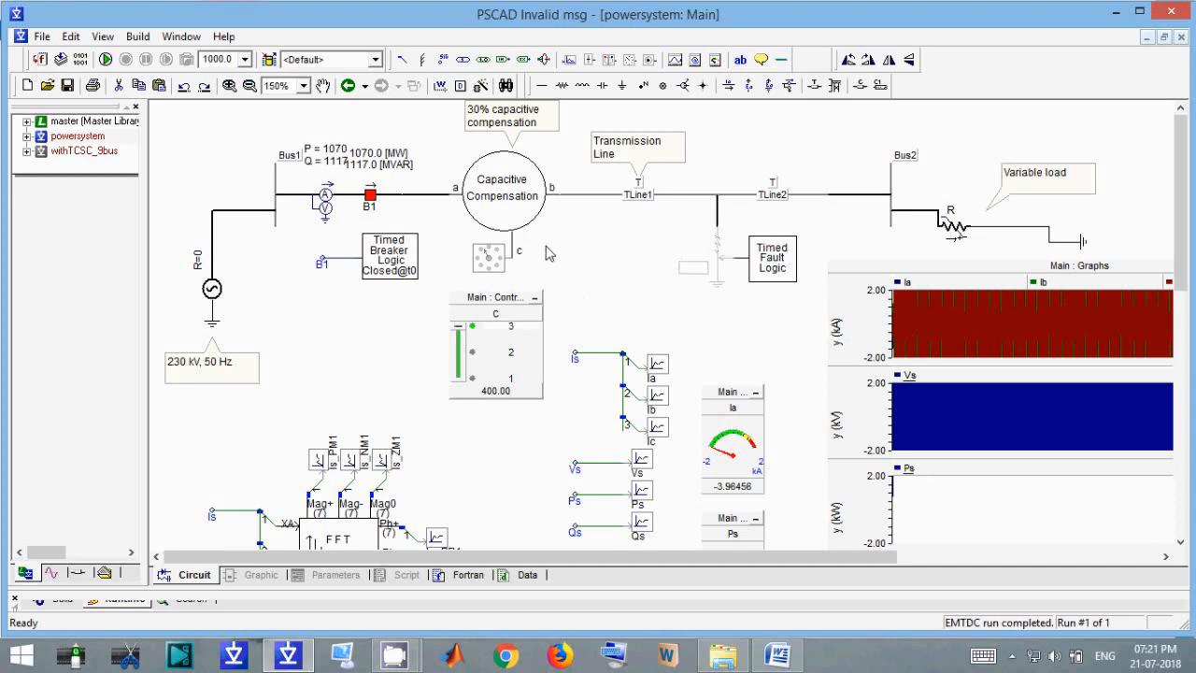
{"action": "right_click", "coordinate": [526, 228]}
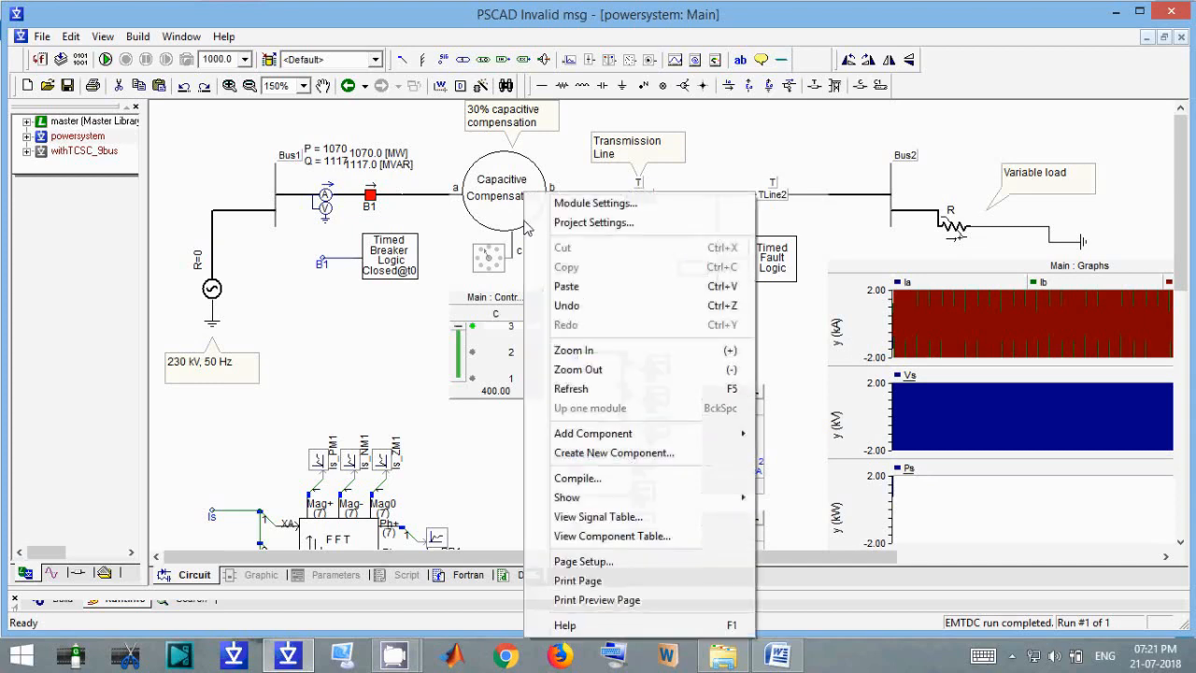
{"action": "left_click", "coordinate": [598, 221]}
{"action": "left_click", "coordinate": [755, 98]}
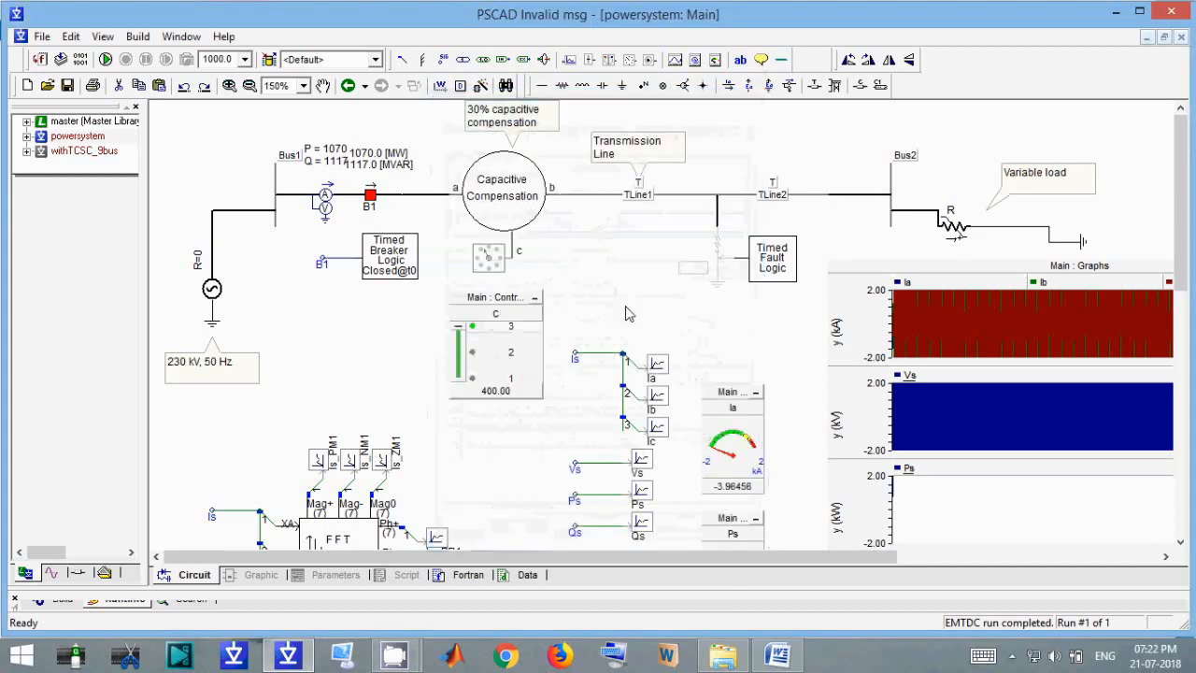
{"action": "right_click", "coordinate": [528, 222]}
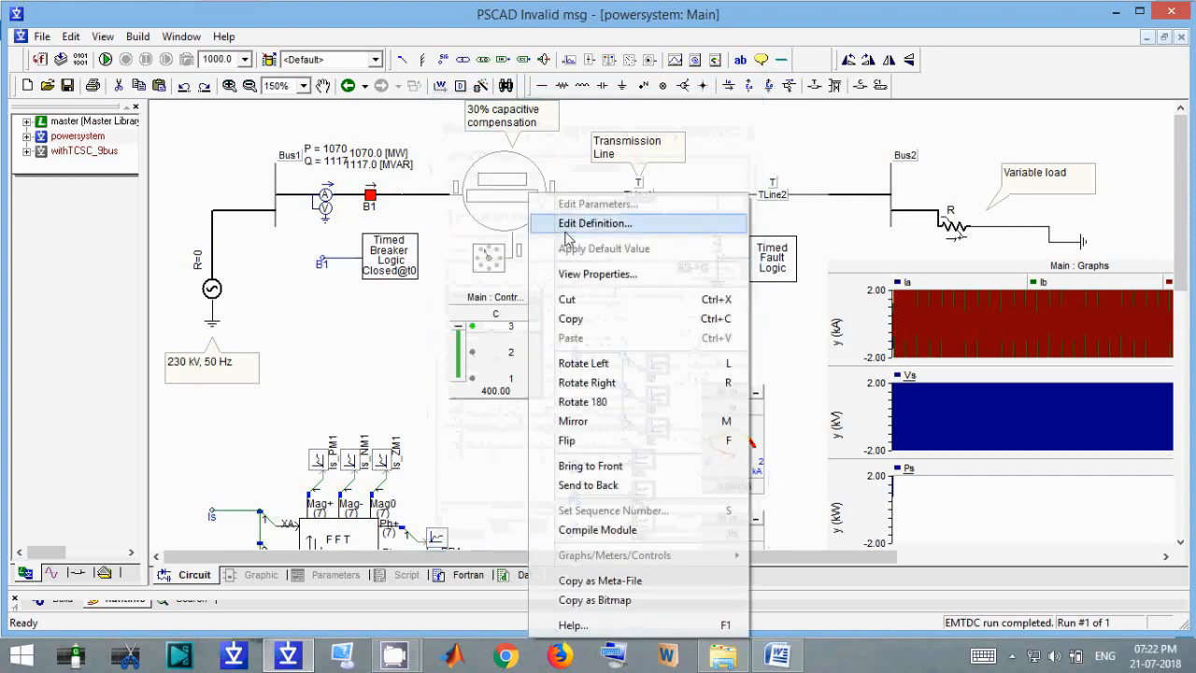
{"action": "left_click", "coordinate": [595, 223]}
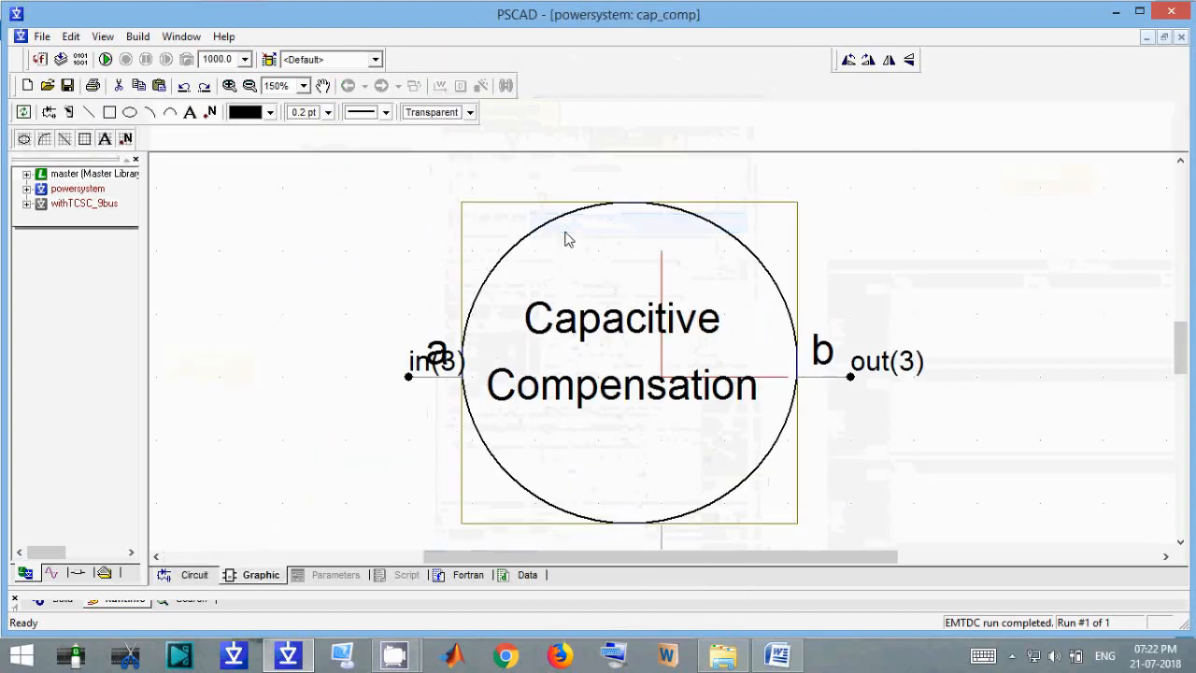
Select the circle around the Capacitive Compensation text and open its line style choices
{"action": "left_click", "coordinate": [521, 260]}
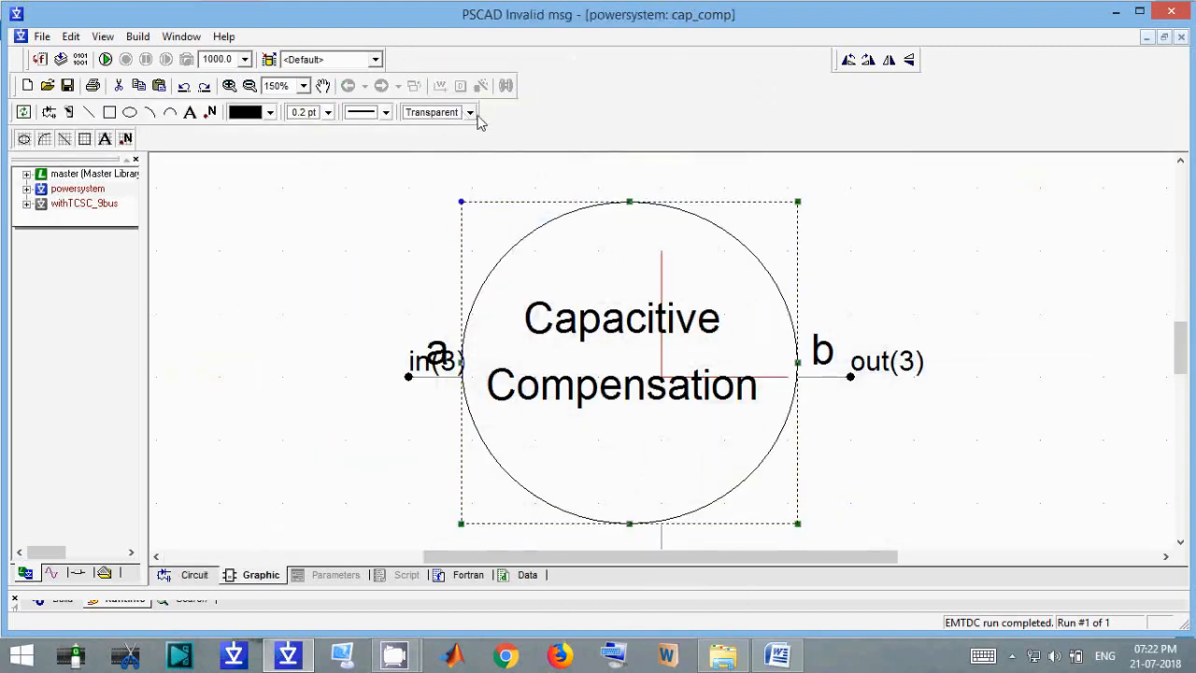
{"action": "left_click", "coordinate": [386, 112]}
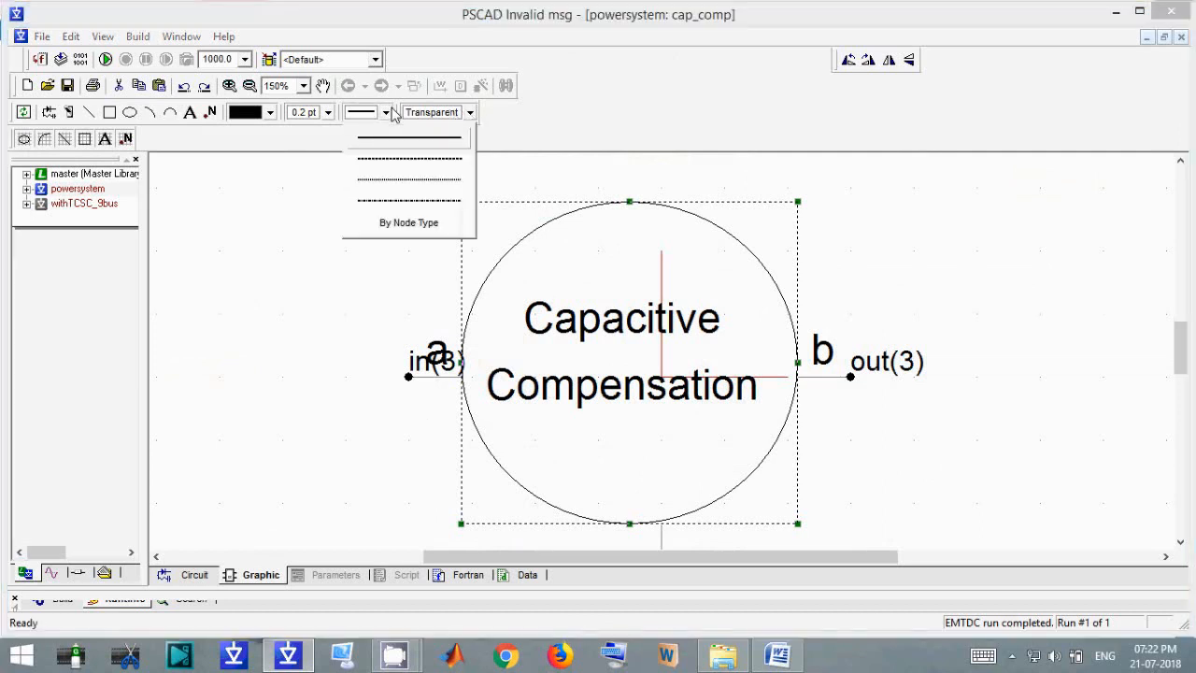